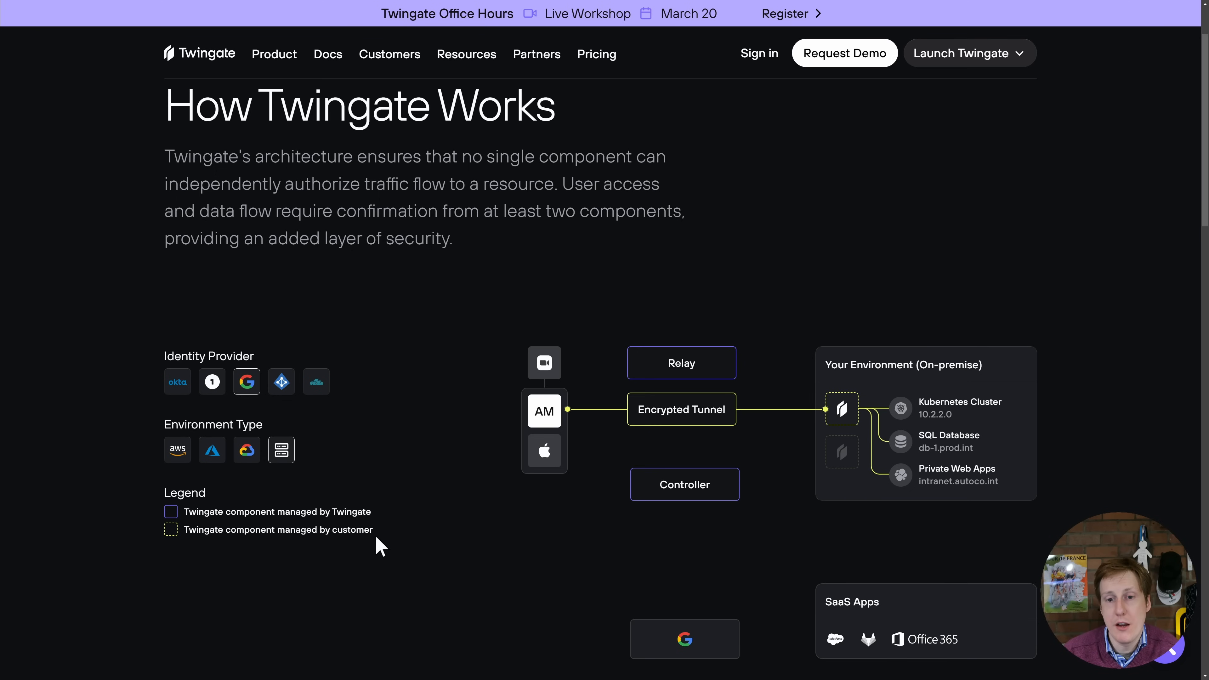
- Examine the How Twingate Works diagram, covering the client, connectors, relay, controller, encrypted tunnel and identity provider
{"action": "mouse_move", "coordinate": [535, 409]}
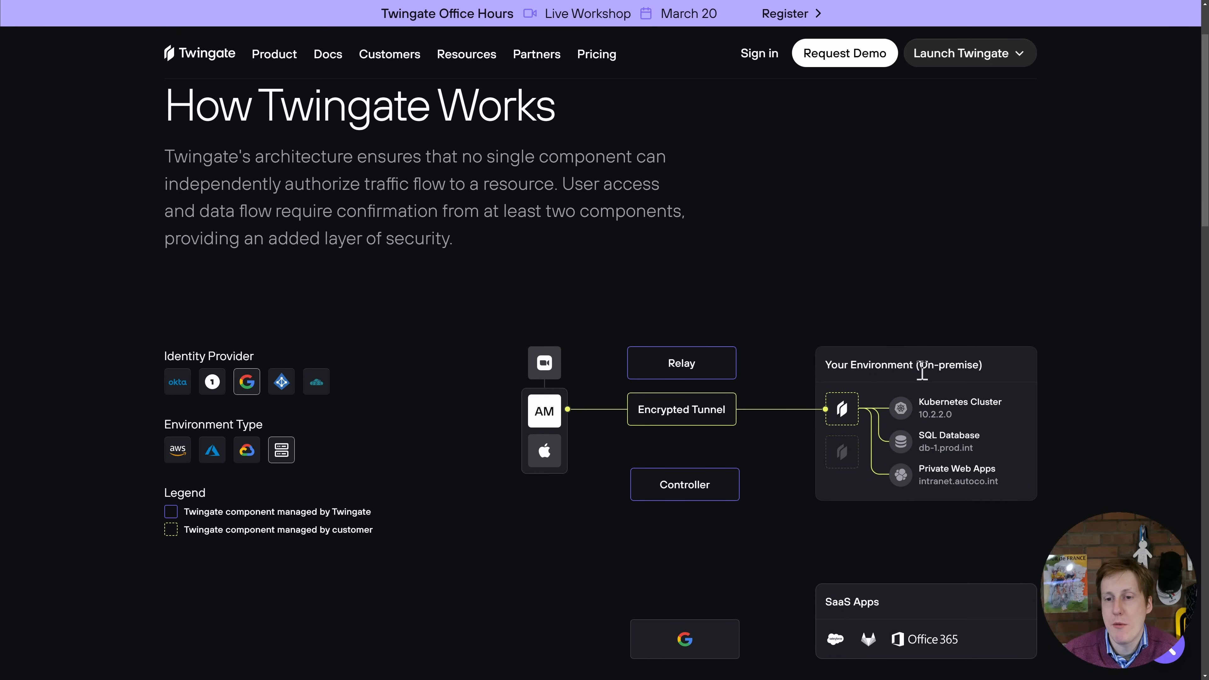
{"action": "mouse_move", "coordinate": [559, 352]}
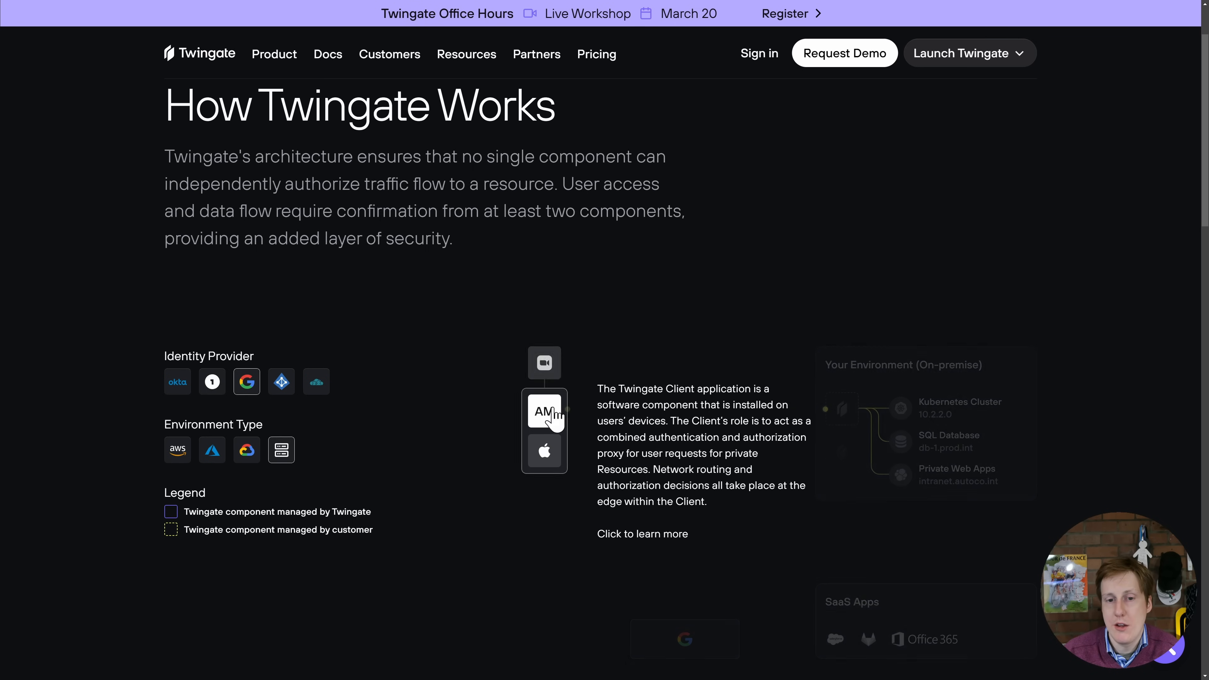
{"action": "mouse_move", "coordinate": [842, 414]}
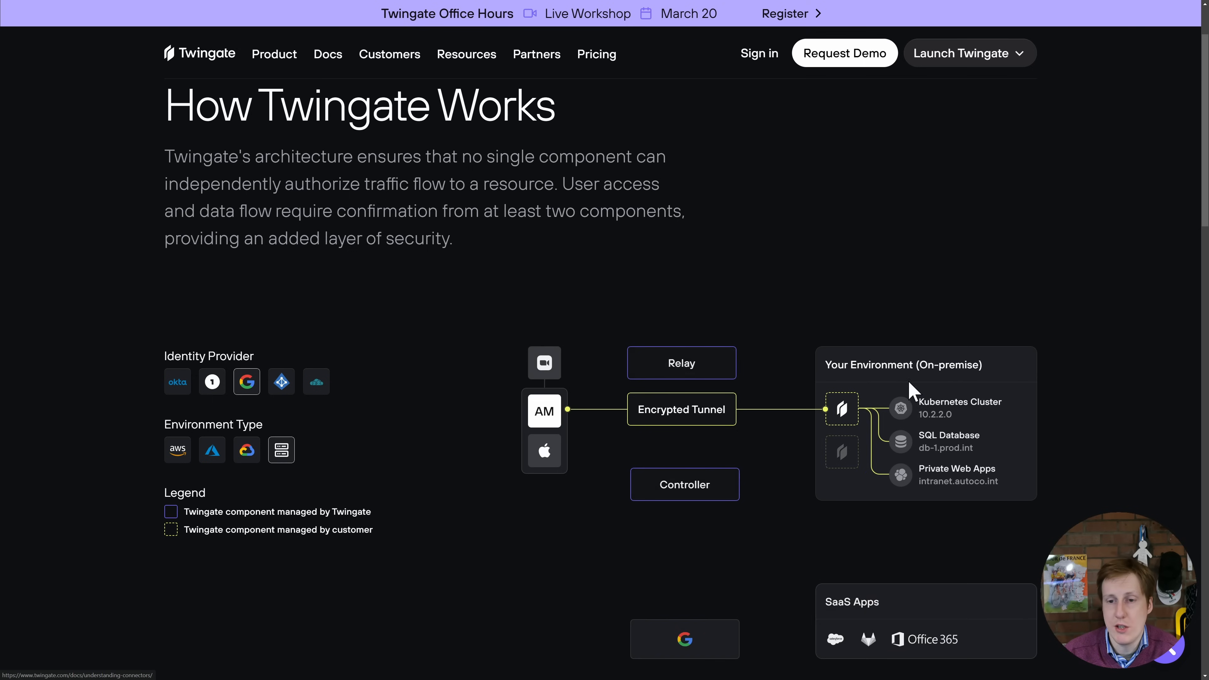
{"action": "mouse_move", "coordinate": [930, 409]}
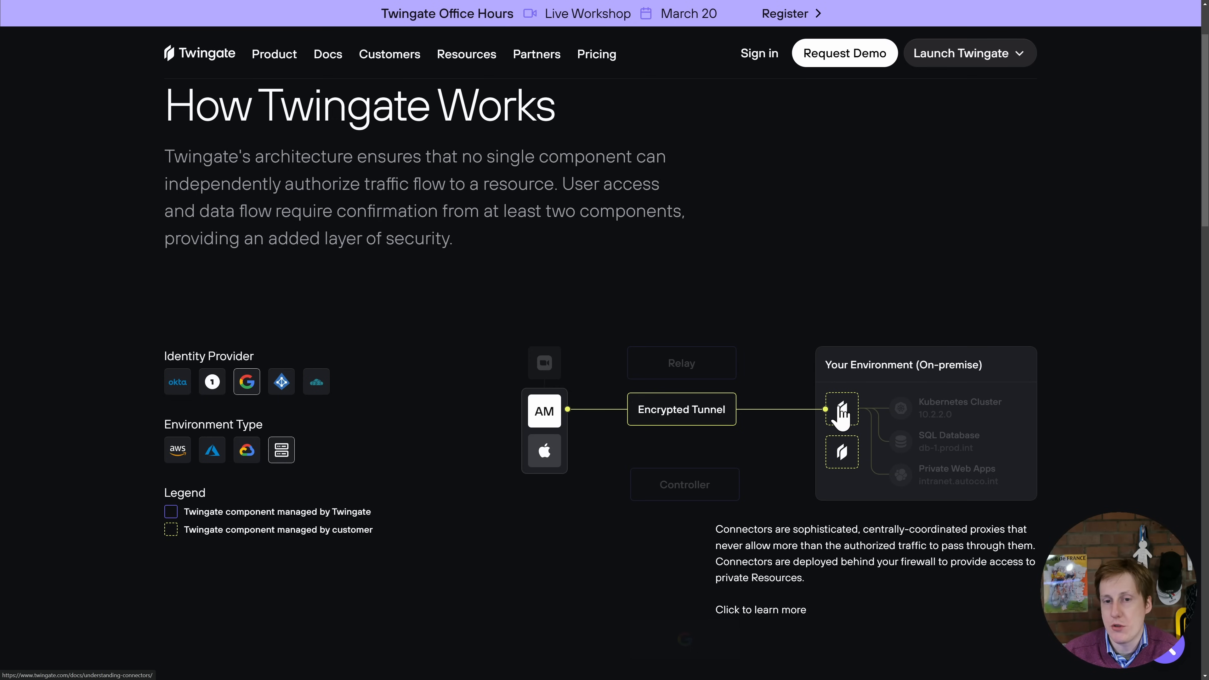
{"action": "mouse_move", "coordinate": [714, 365]}
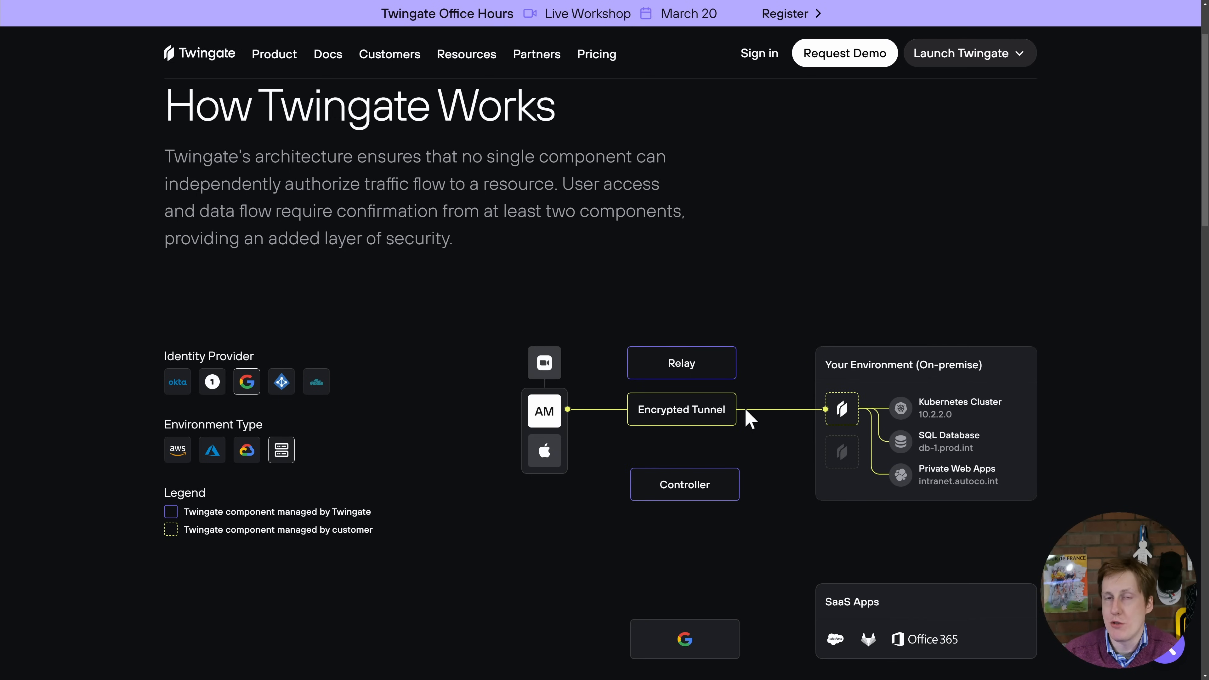
{"action": "mouse_move", "coordinate": [677, 419]}
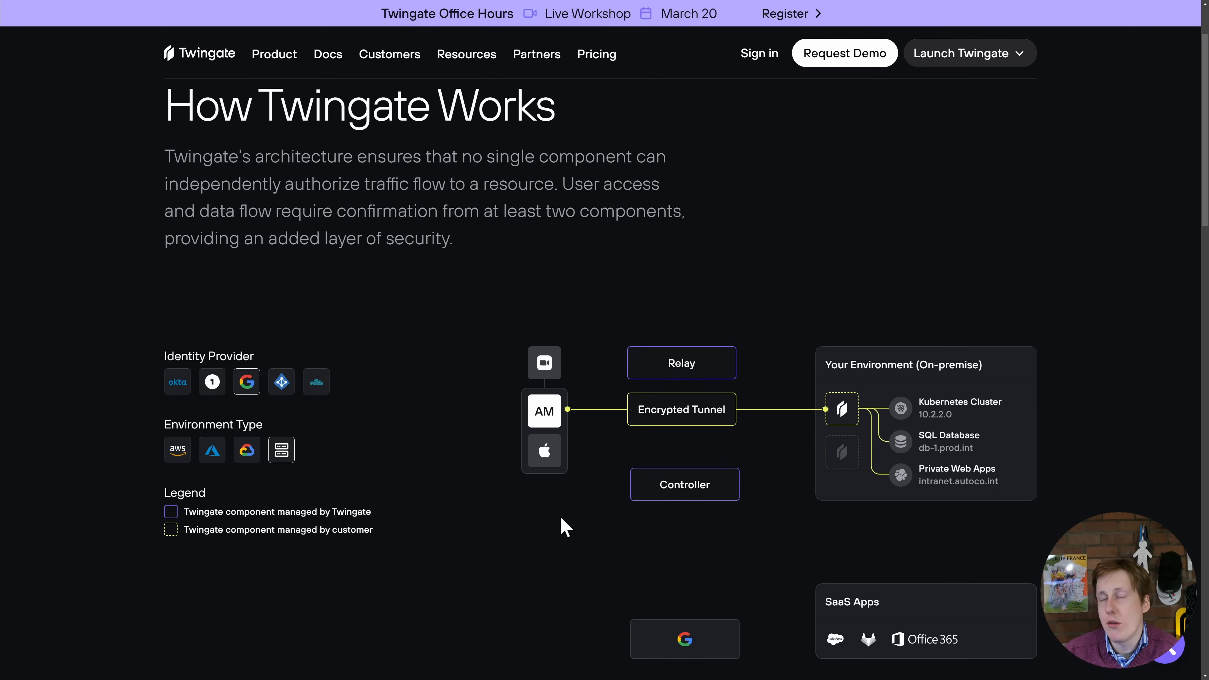
{"action": "mouse_move", "coordinate": [657, 638]}
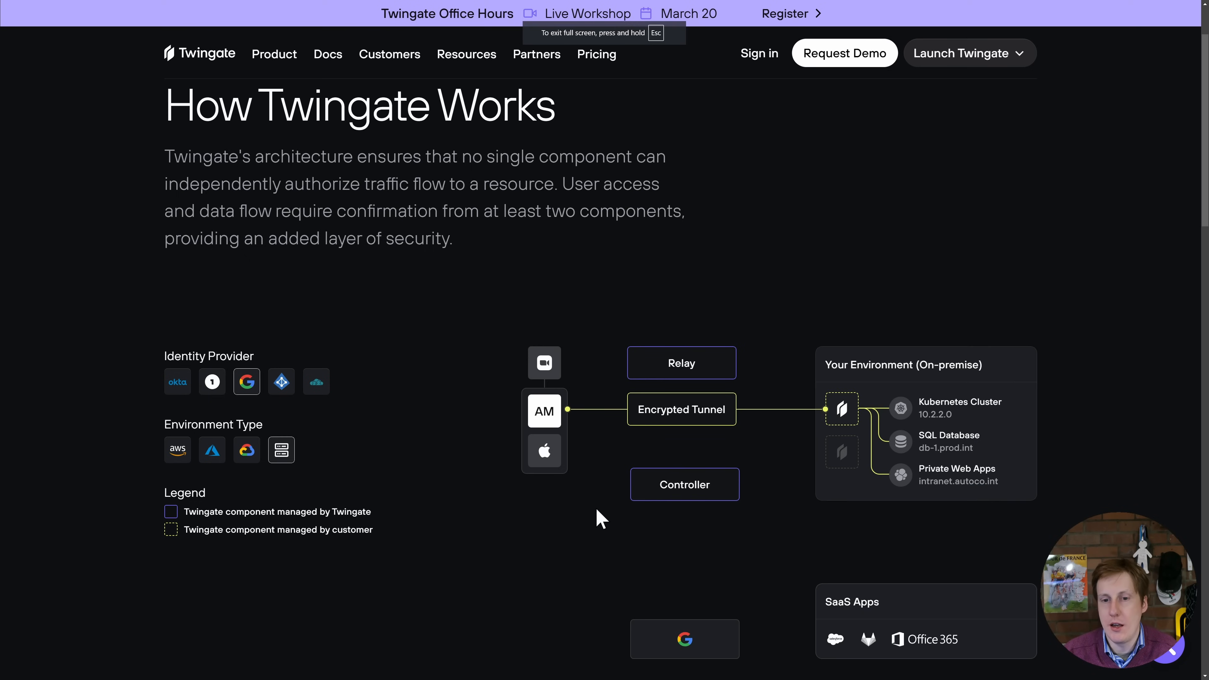
{"action": "mouse_move", "coordinate": [666, 504]}
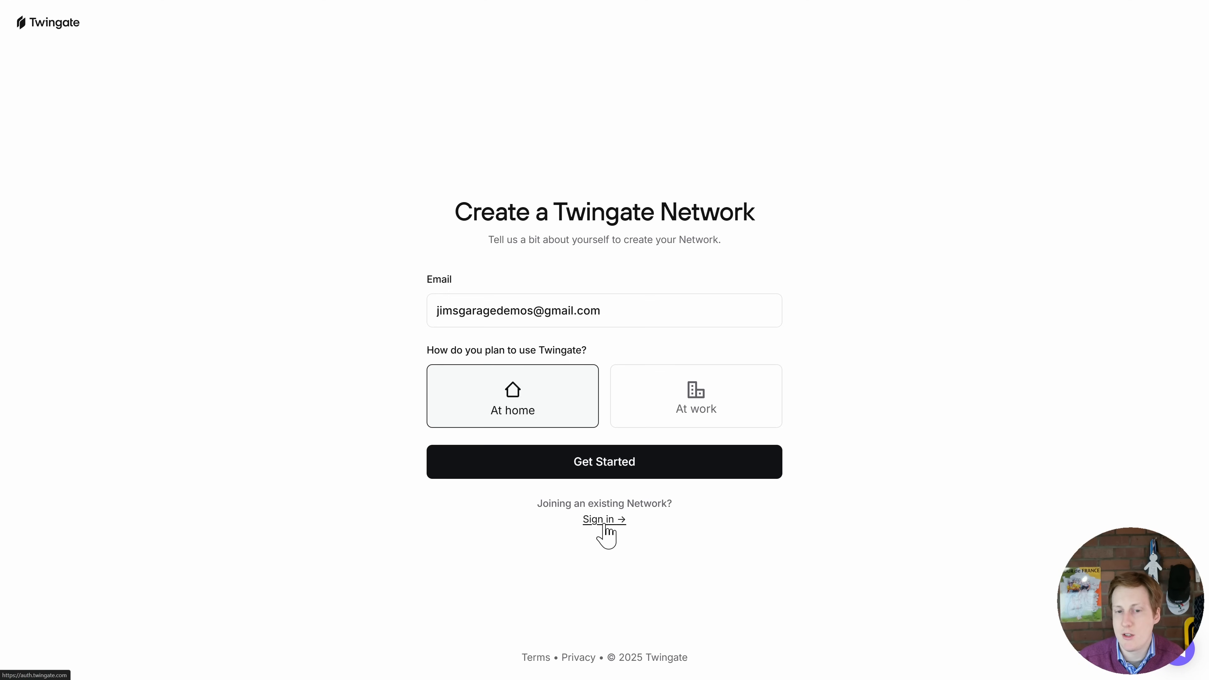
- Create a Twingate network for home use, continuing past the use-case questions and accepting the suggested network name and URL
{"action": "left_click", "coordinate": [605, 468]}
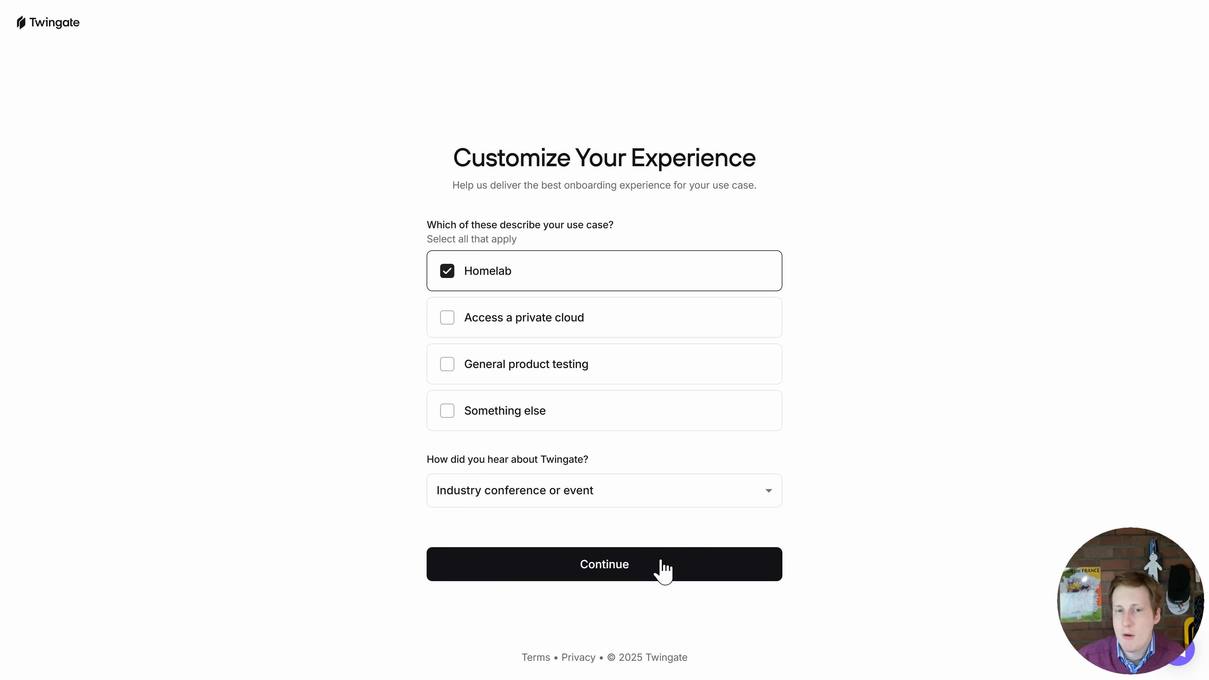
{"action": "left_click", "coordinate": [662, 563]}
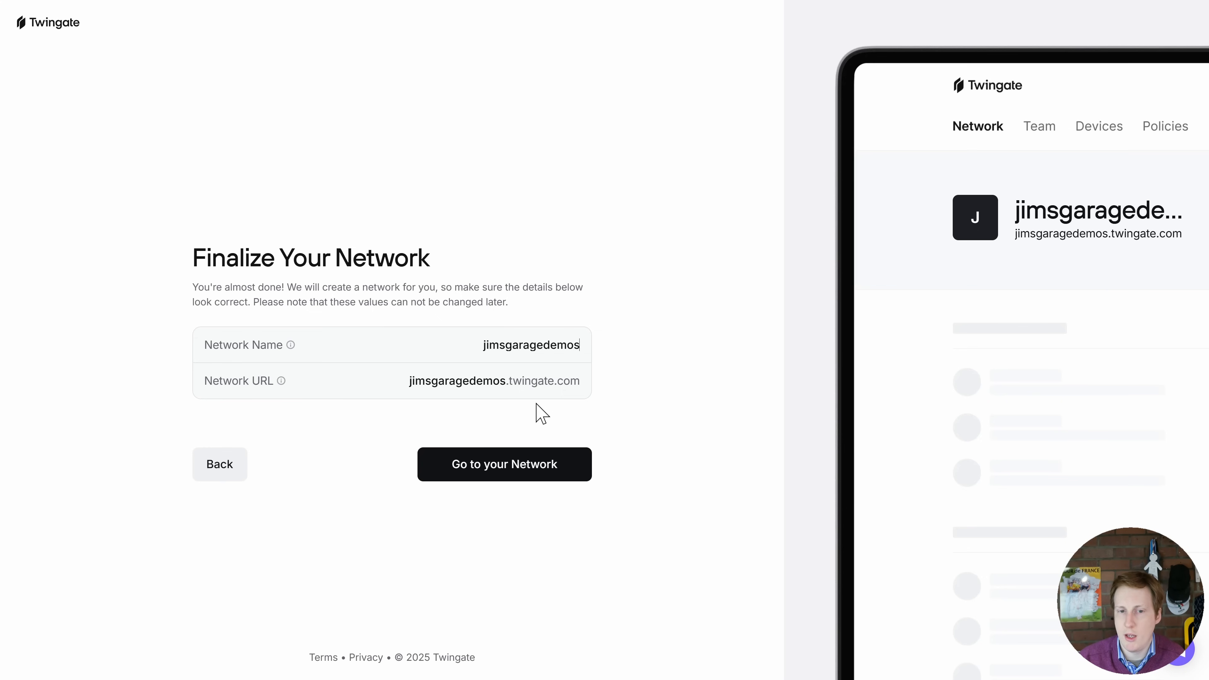
{"action": "left_click", "coordinate": [528, 471]}
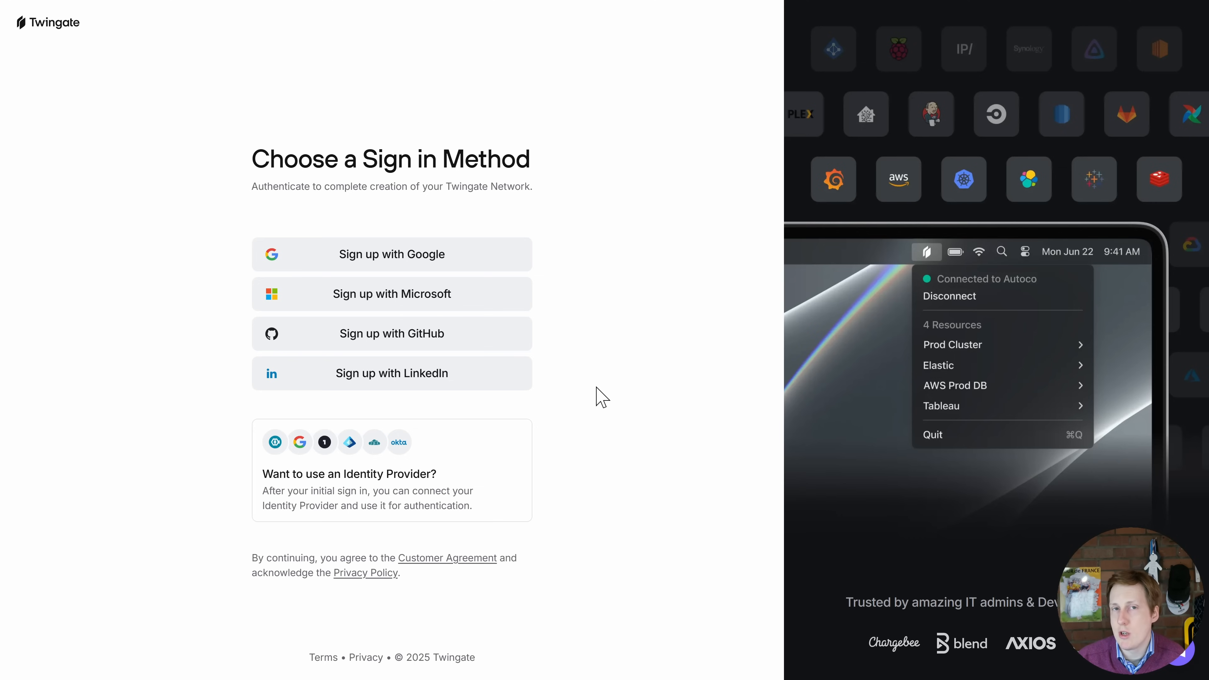
- Sign up for the network with Google, using the account's e-mail address
{"action": "left_click", "coordinate": [492, 262]}
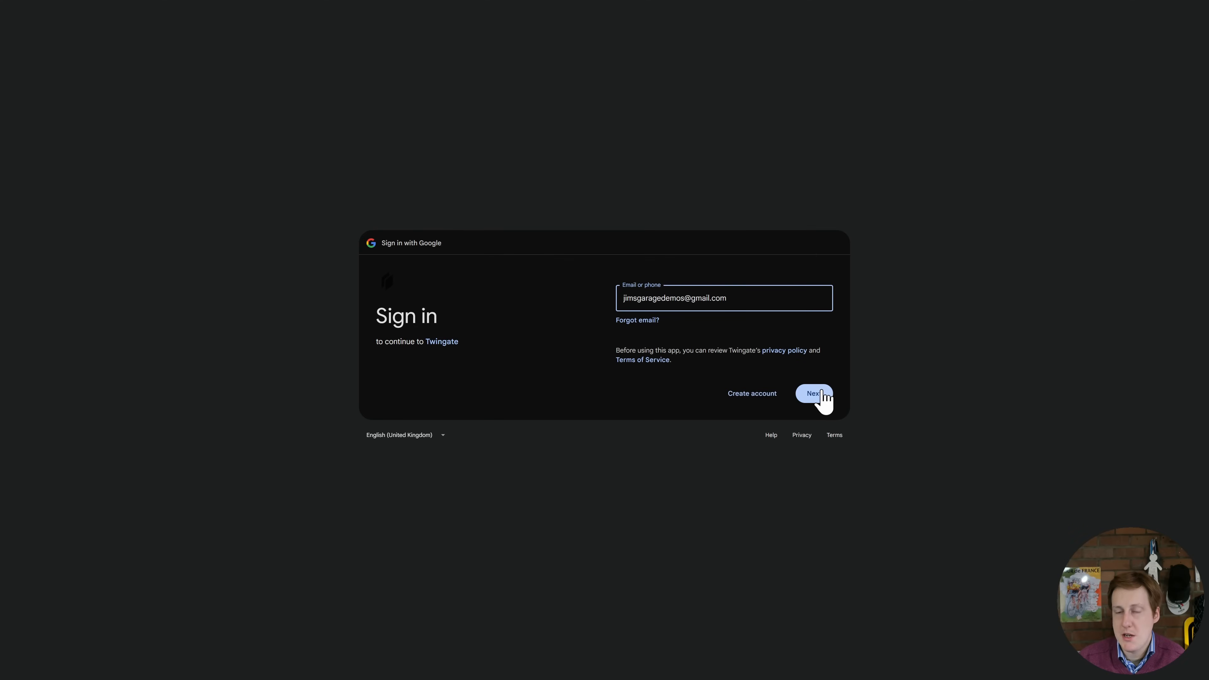
{"action": "left_click", "coordinate": [820, 392]}
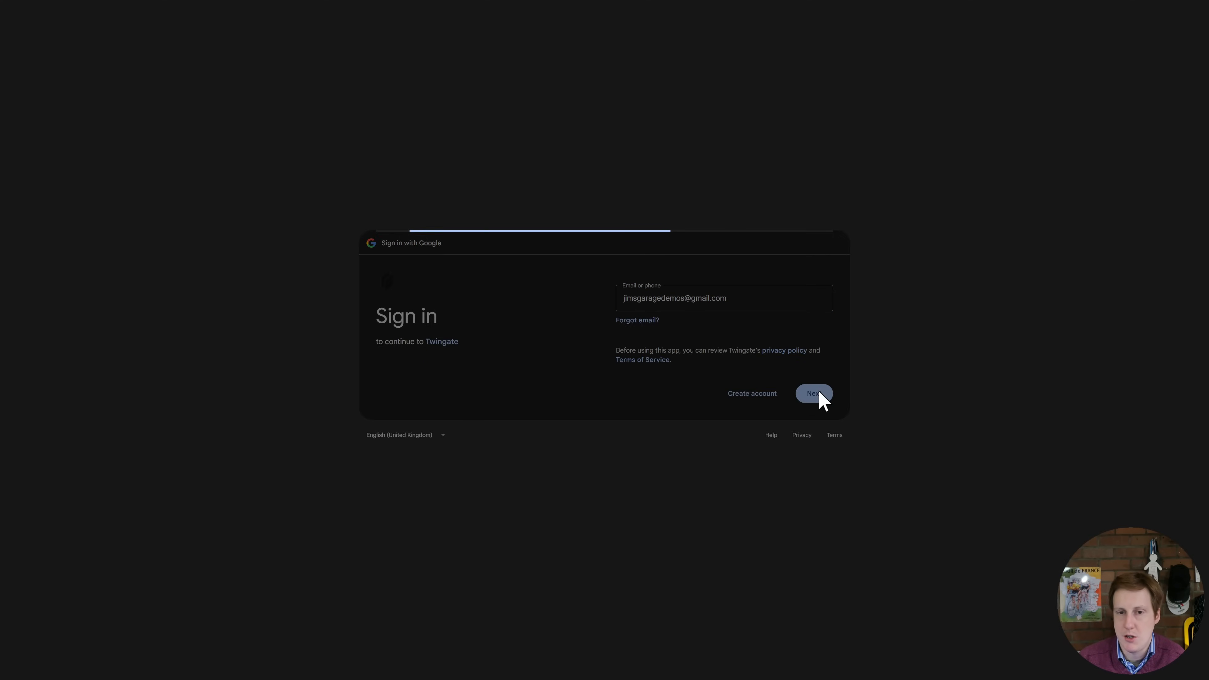
{"action": "left_click", "coordinate": [792, 391]}
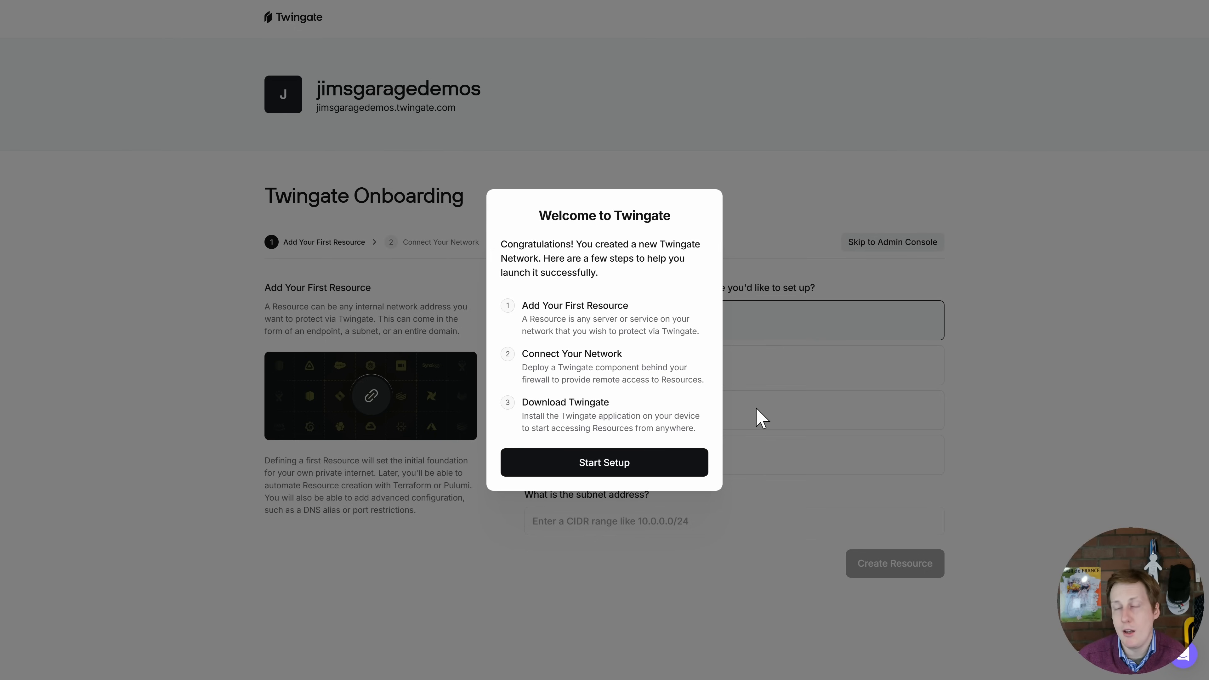
- Start the onboarding setup and create the first resource as an entire subnet with the address 192.168.0.0/16
{"action": "left_click", "coordinate": [650, 469]}
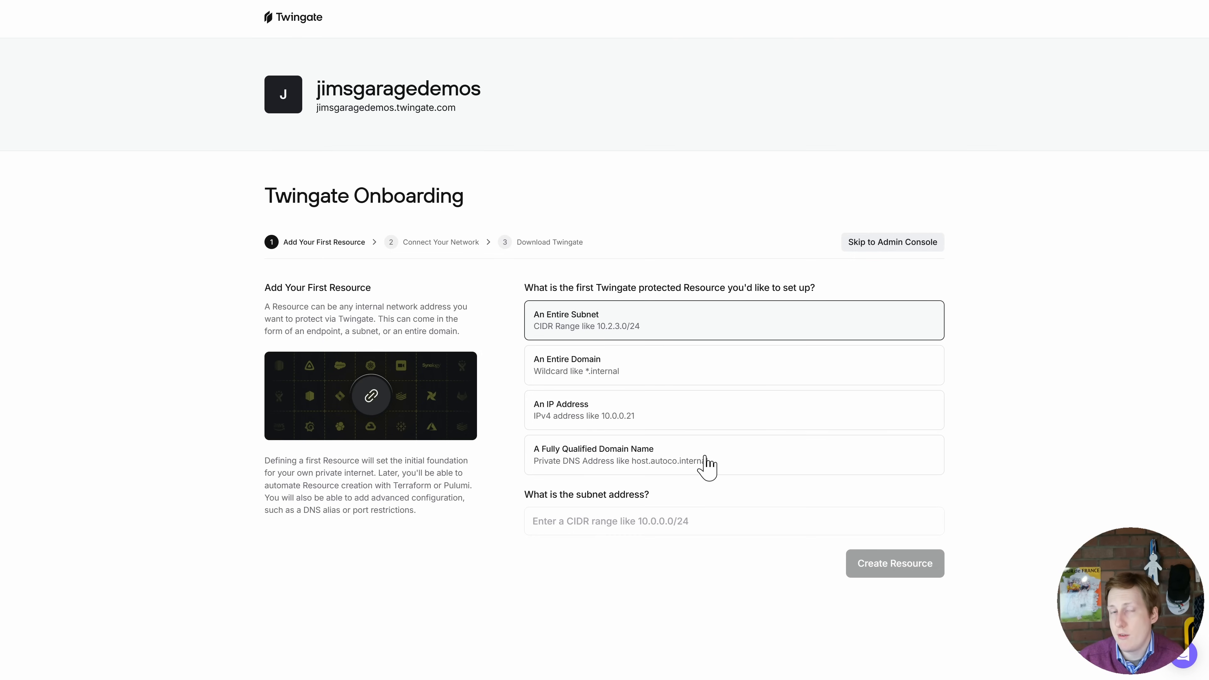
{"action": "left_click", "coordinate": [644, 522]}
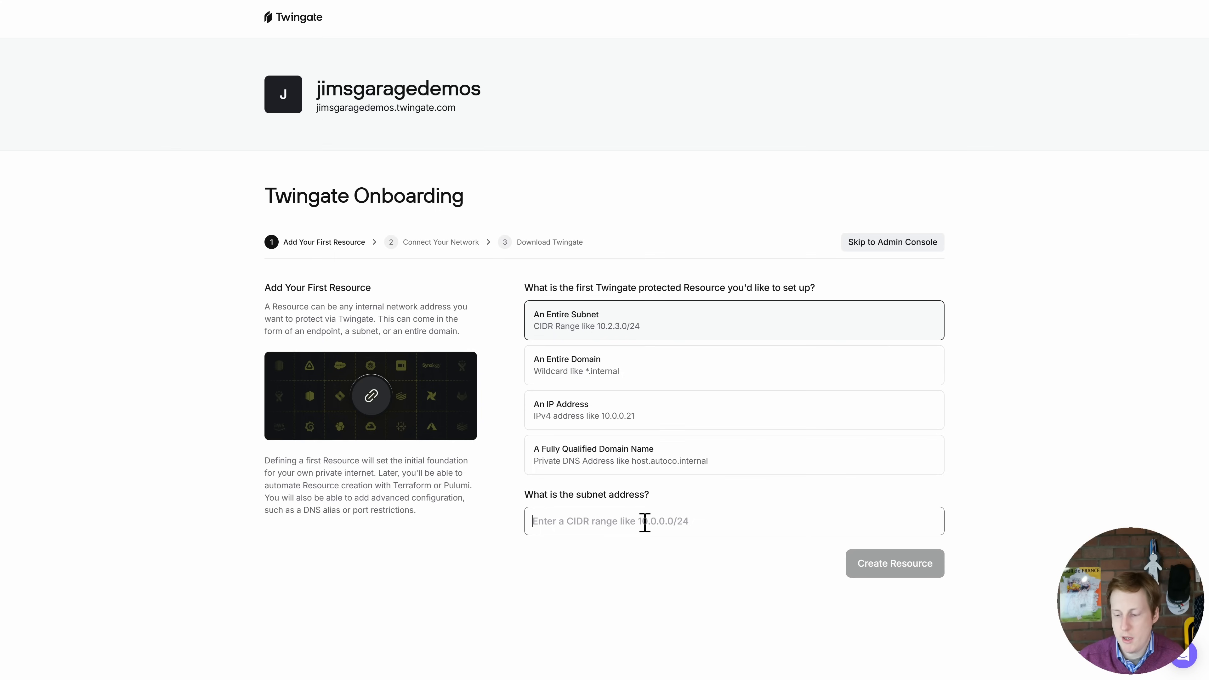
{"action": "type", "text": "192.168."}
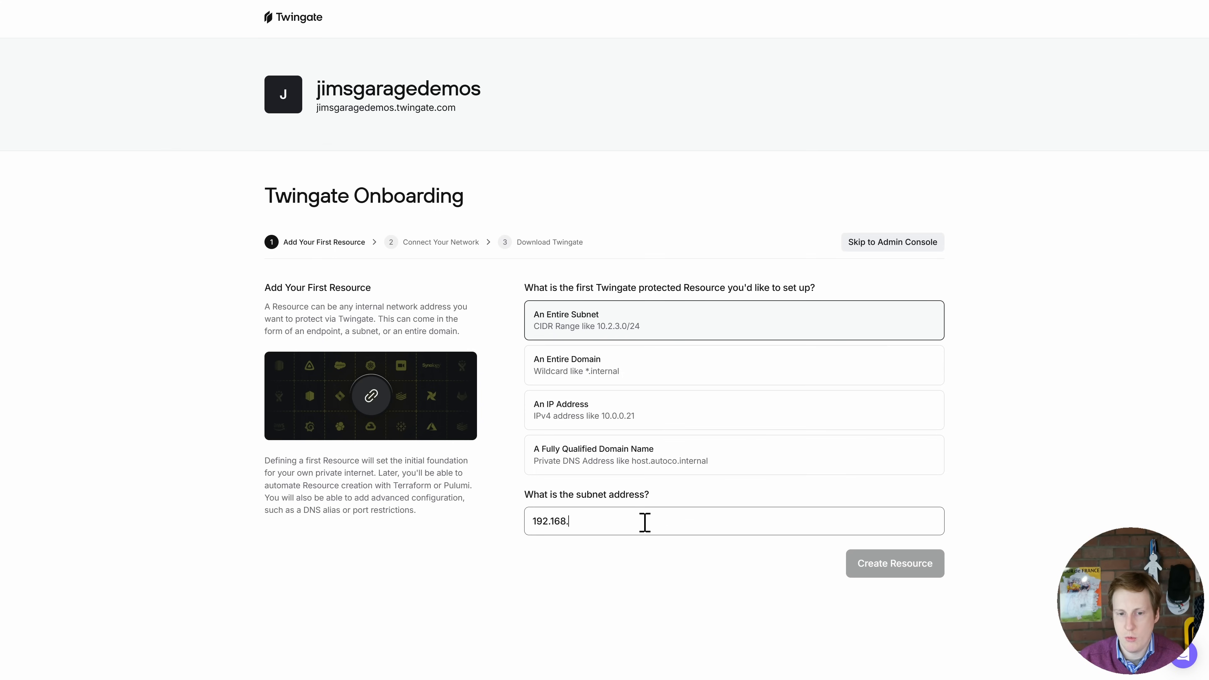
{"action": "type", "text": "0.0"}
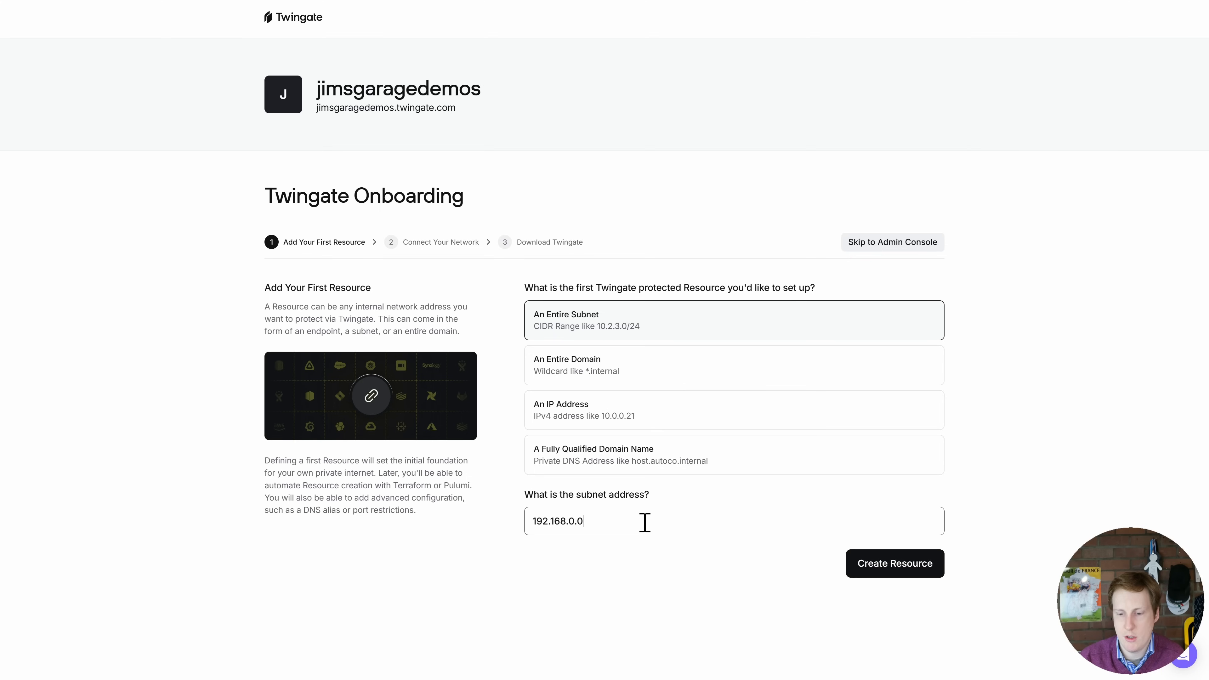
{"action": "type", "text": "/16"}
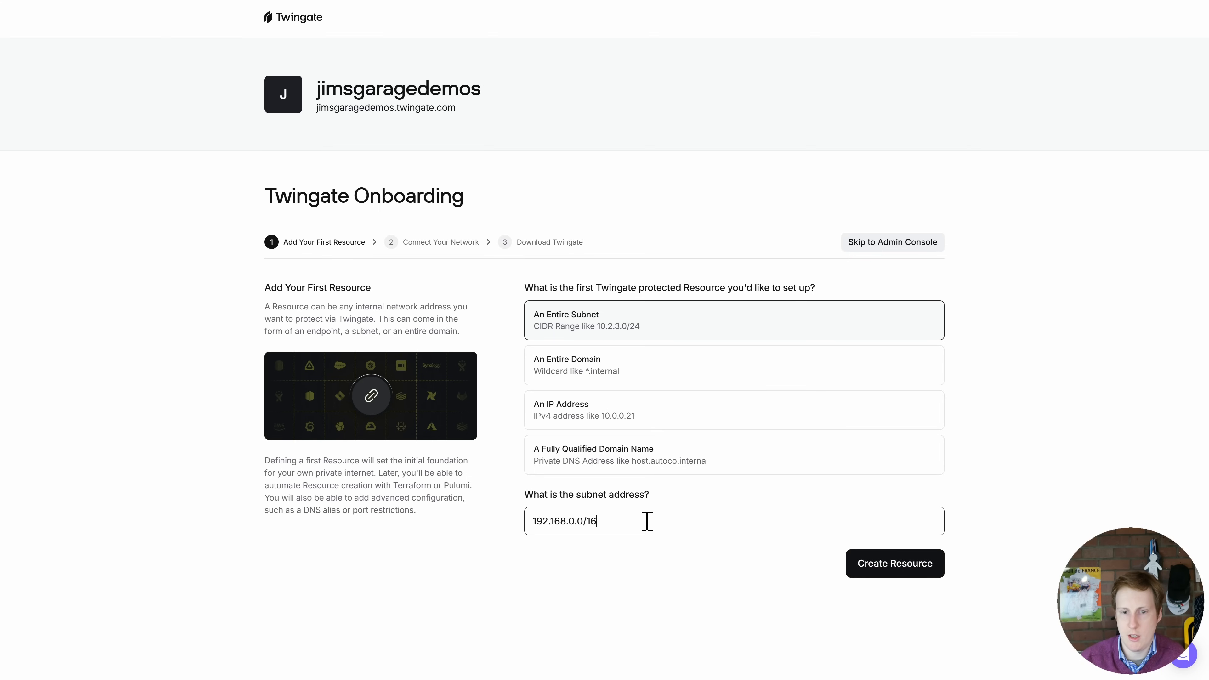
{"action": "left_click", "coordinate": [881, 570]}
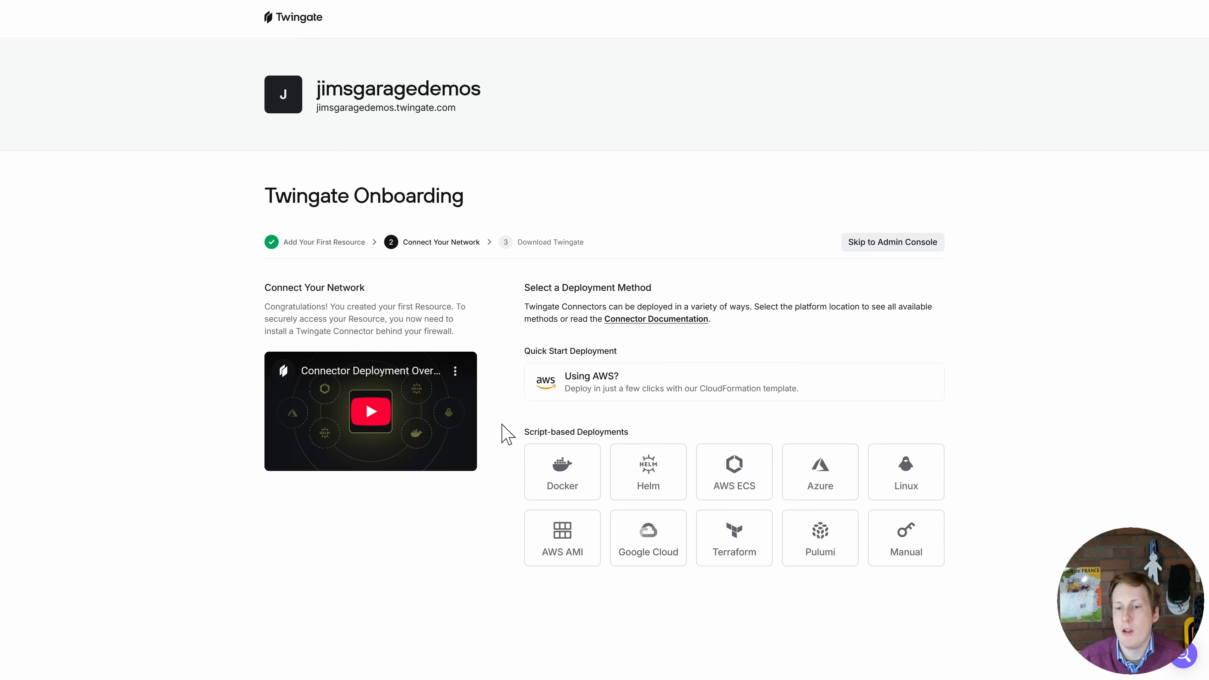
- Select Docker as the connector's deployment method, also viewing the Linux deployment option for comparison
{"action": "left_click", "coordinate": [561, 474]}
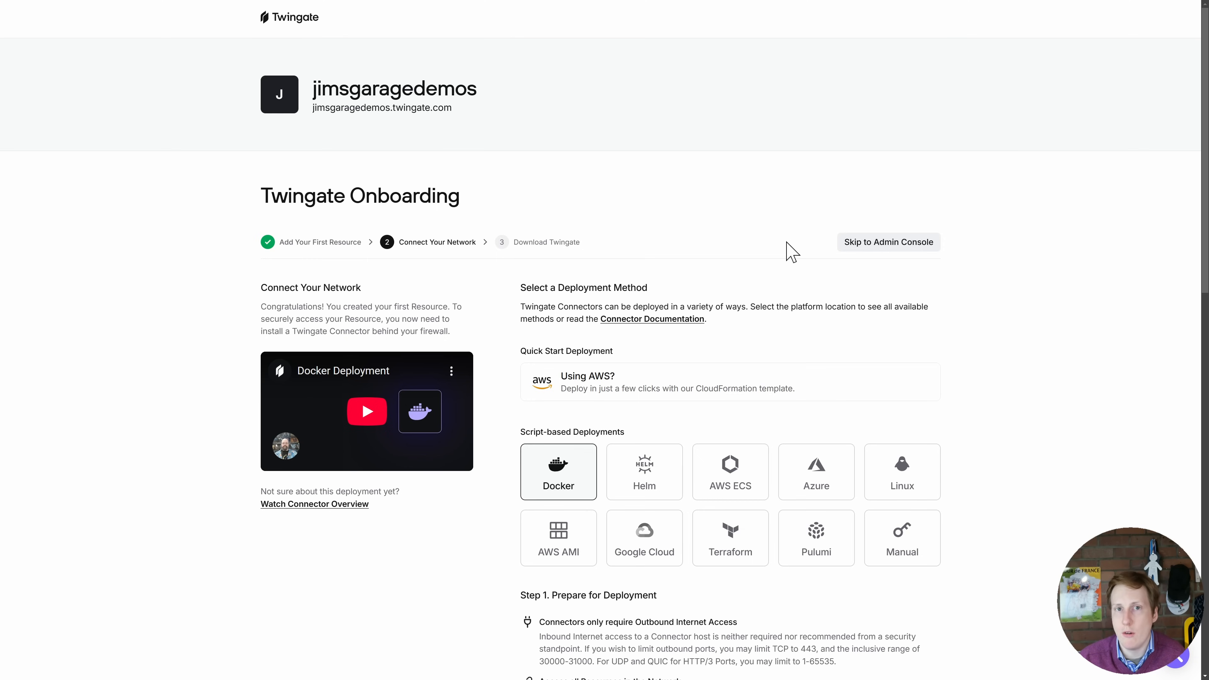
{"action": "scroll", "coordinate": [950, 427], "scroll_direction": "down", "scroll_amount": 4}
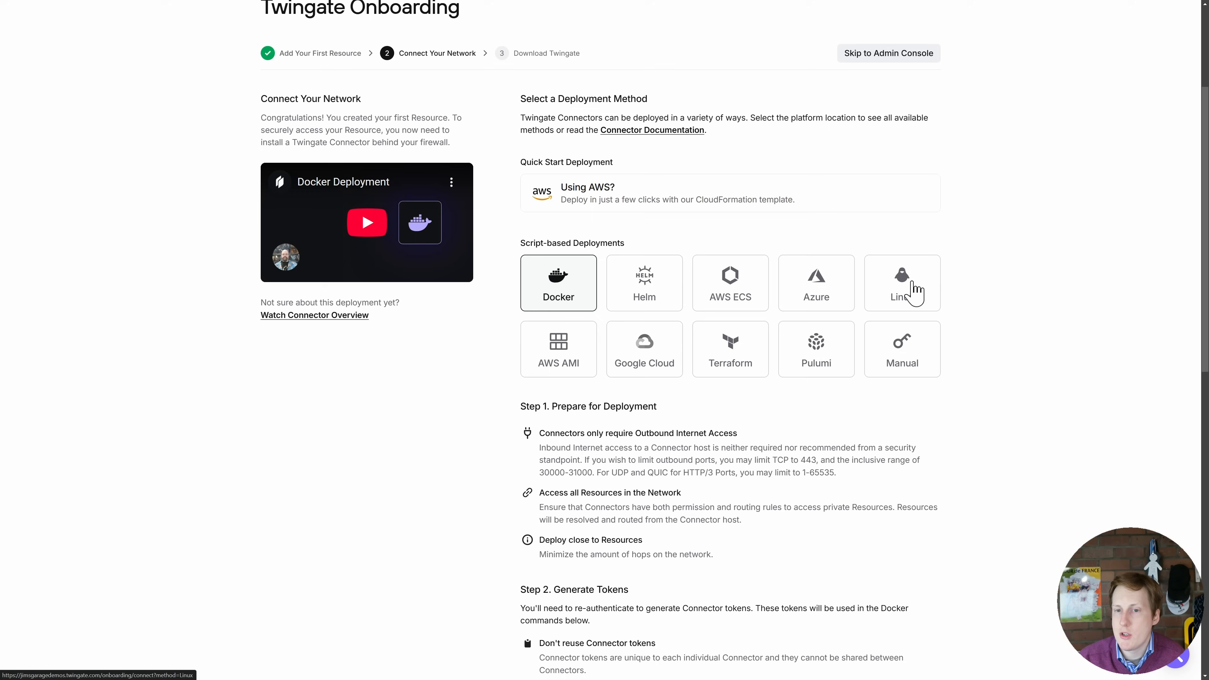
{"action": "left_click", "coordinate": [910, 294]}
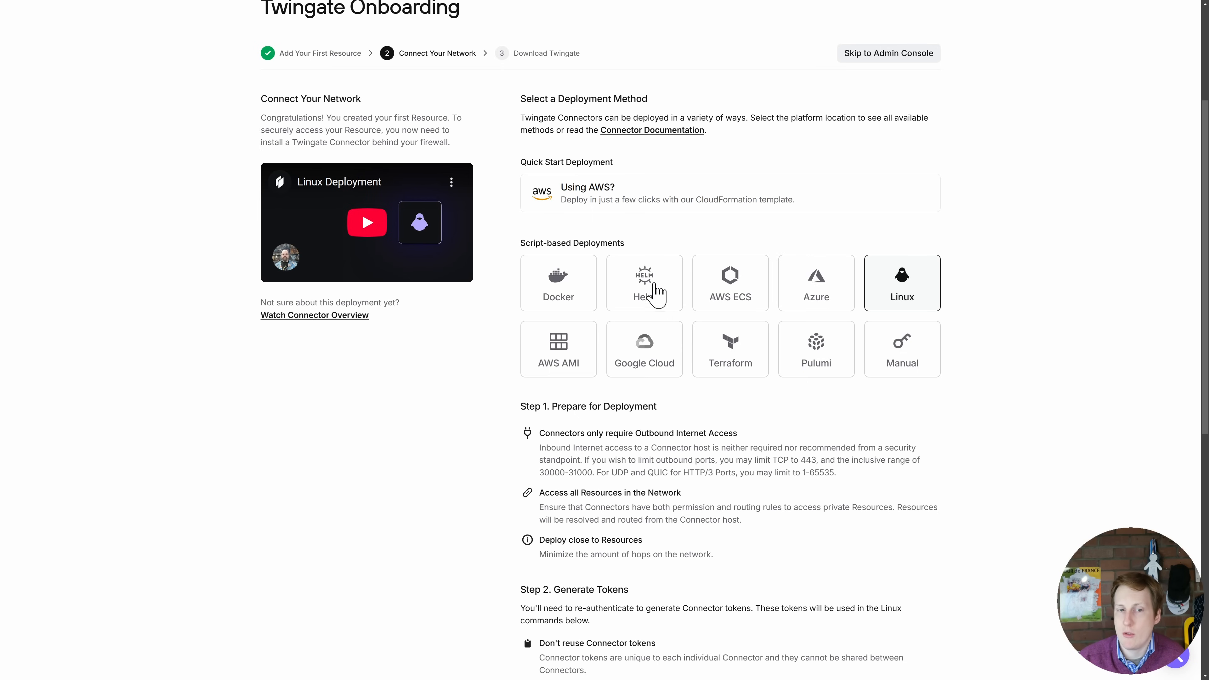
{"action": "left_click", "coordinate": [566, 293]}
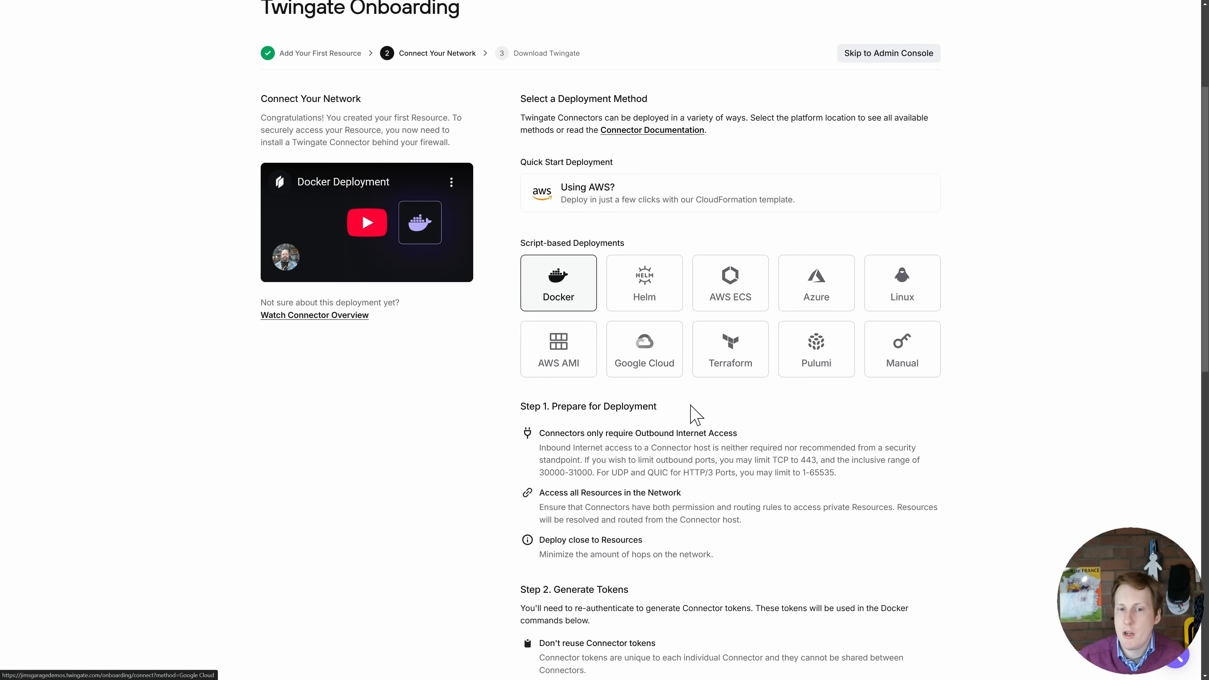
- Generate the Docker connector's access and refresh tokens, re-authenticating the account, with the page enlarged for easier reading
{"action": "scroll", "coordinate": [694, 413], "scroll_direction": "down", "scroll_amount": 2}
{"action": "left_click_drag", "start_coordinate": [685, 445], "coordinate": [458, 390]}
{"action": "left_click", "coordinate": [464, 388]}
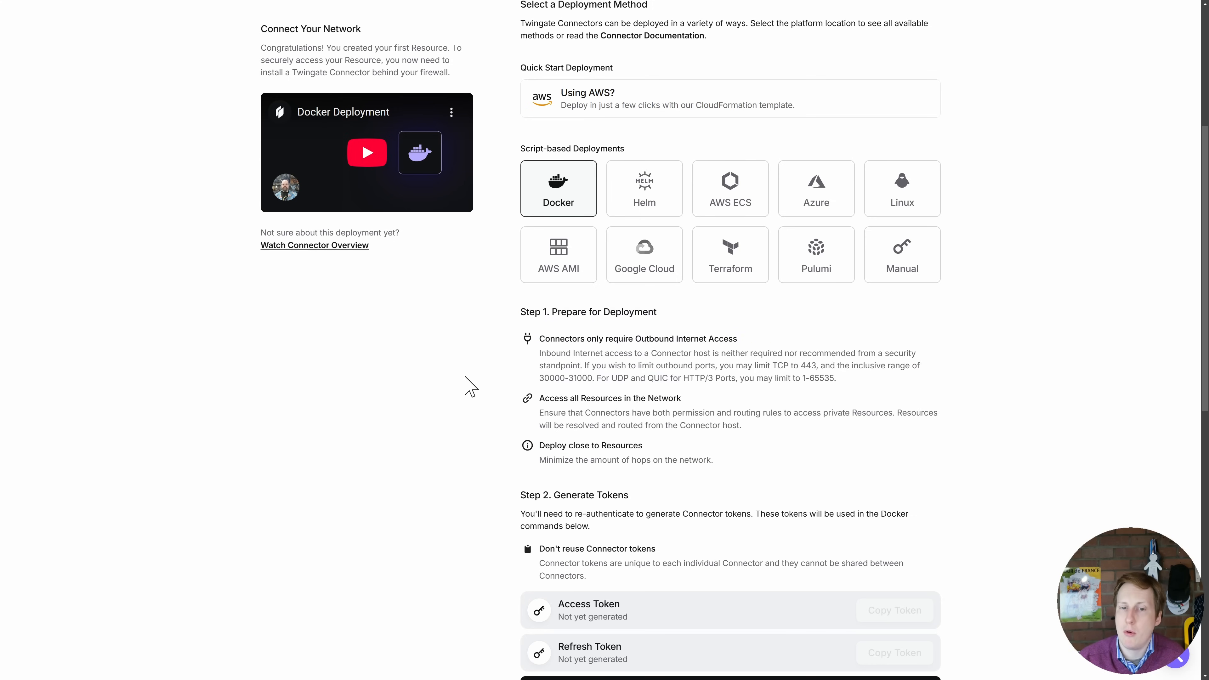
{"action": "key", "text": "ctrl+plus"}
{"action": "key", "text": "ctrl+plus"}
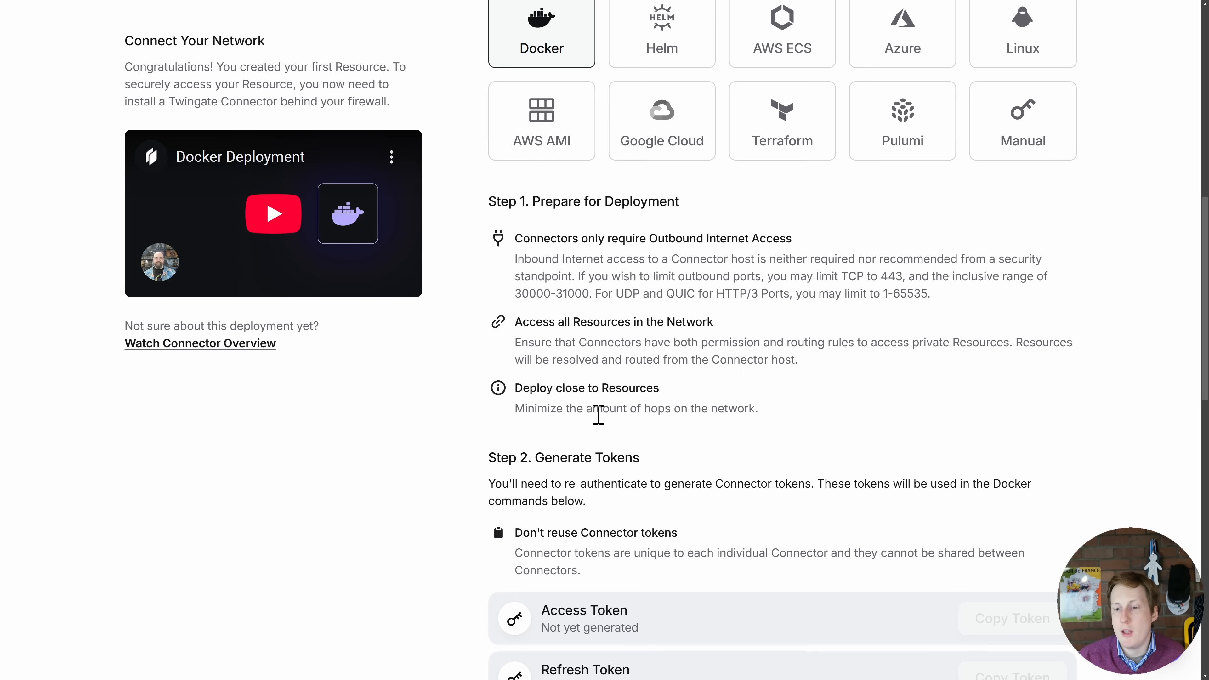
{"action": "scroll", "coordinate": [657, 439], "scroll_direction": "down", "scroll_amount": 5}
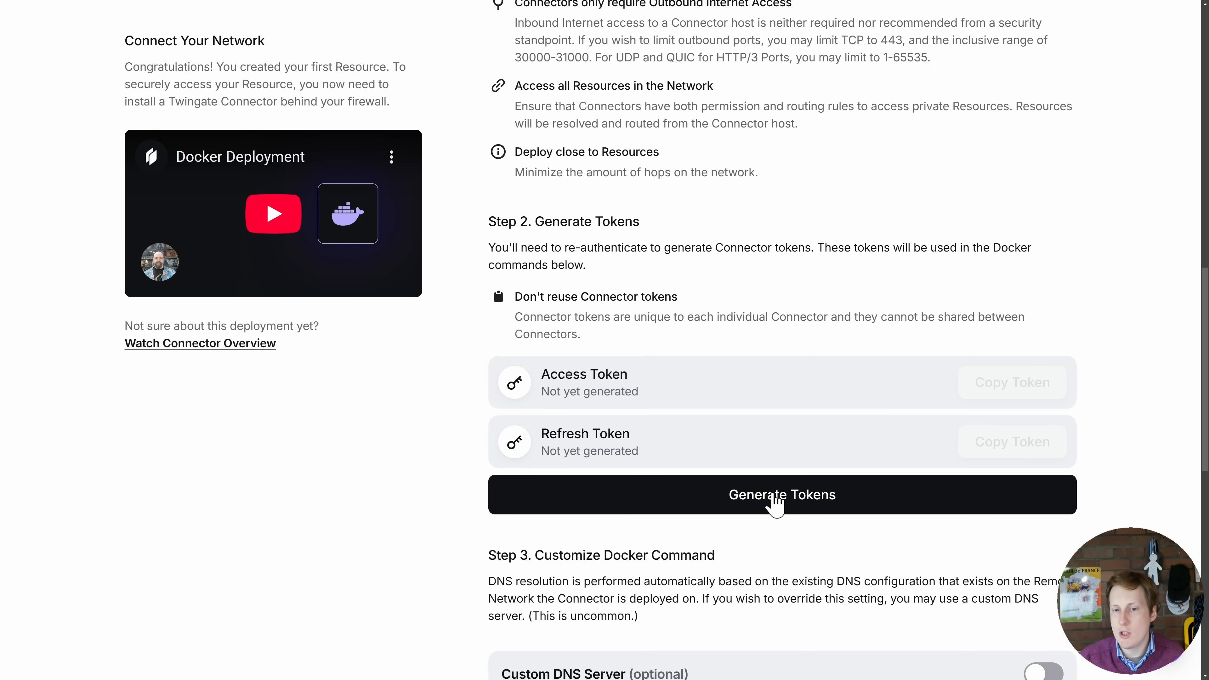
{"action": "left_click", "coordinate": [774, 497]}
{"action": "left_click", "coordinate": [662, 414]}
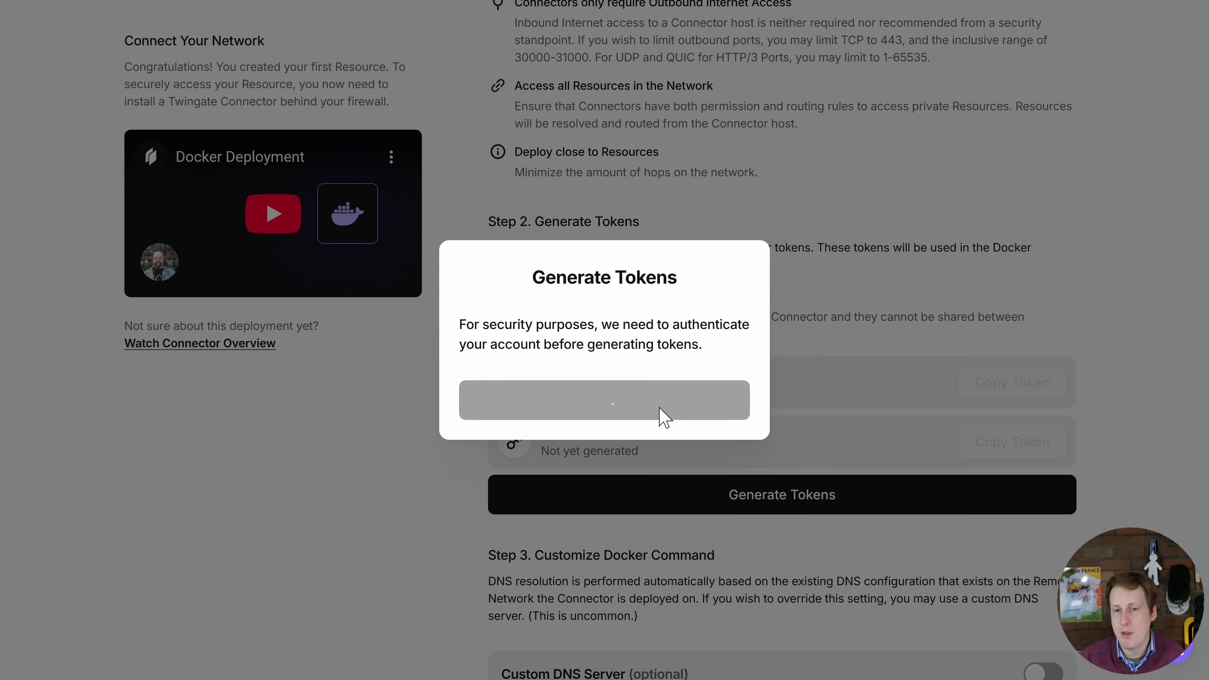
{"action": "left_click", "coordinate": [640, 367]}
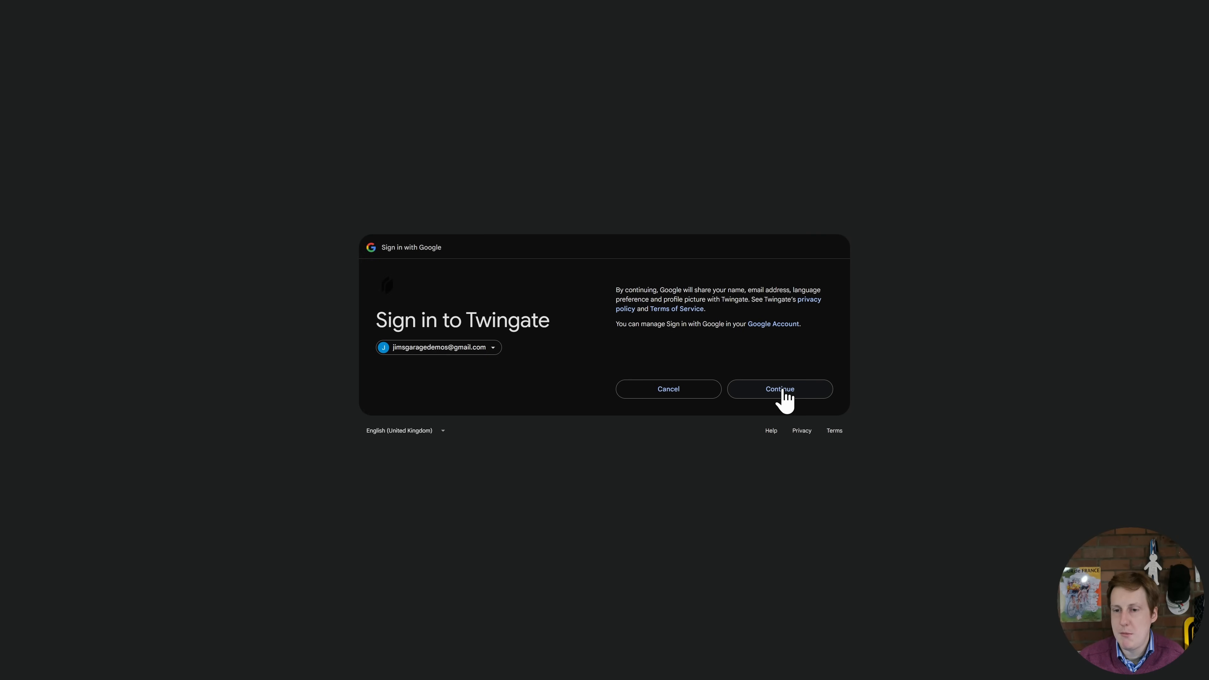
{"action": "left_click", "coordinate": [783, 389]}
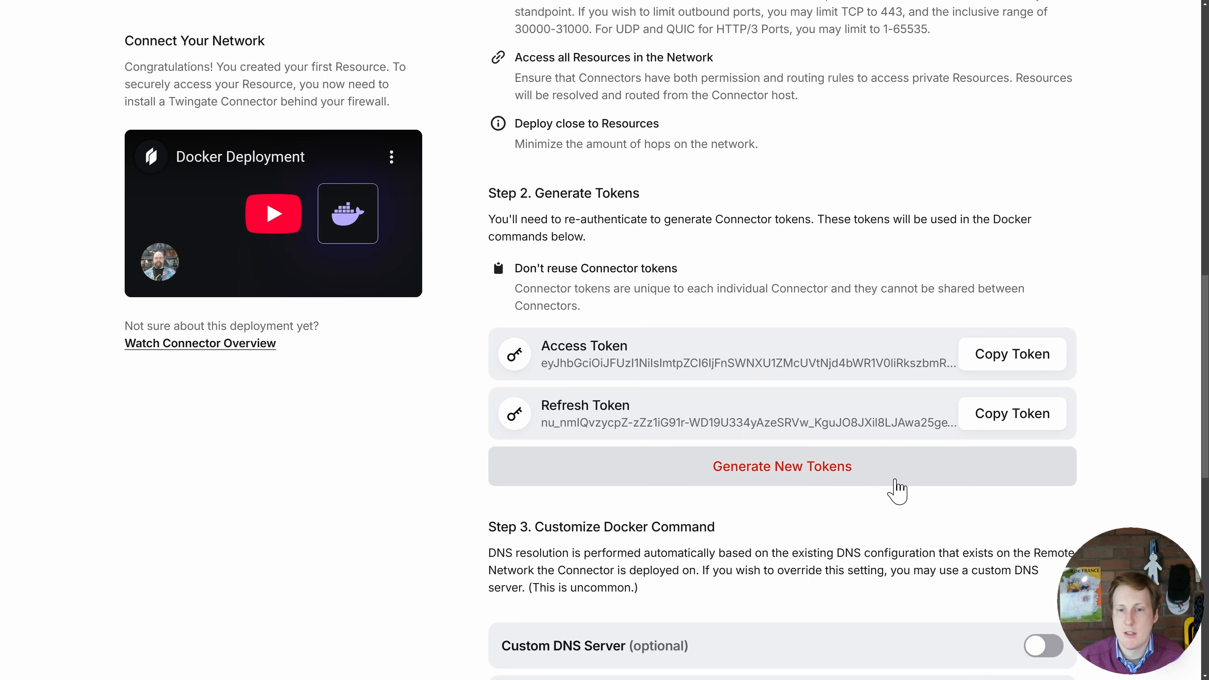
- Copy the connector's Docker run command, keeping custom DNS, local network availability and connection logs off
{"action": "scroll", "coordinate": [1123, 492], "scroll_direction": "down", "scroll_amount": 6}
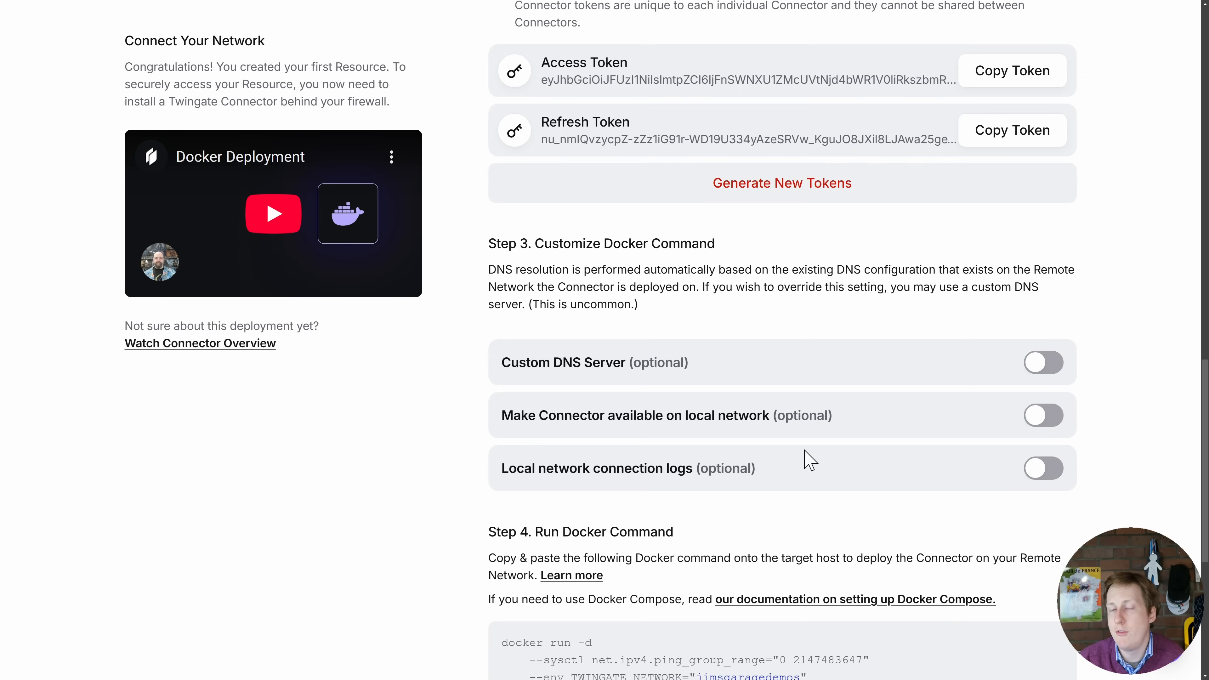
{"action": "scroll", "coordinate": [809, 459], "scroll_direction": "down", "scroll_amount": 5}
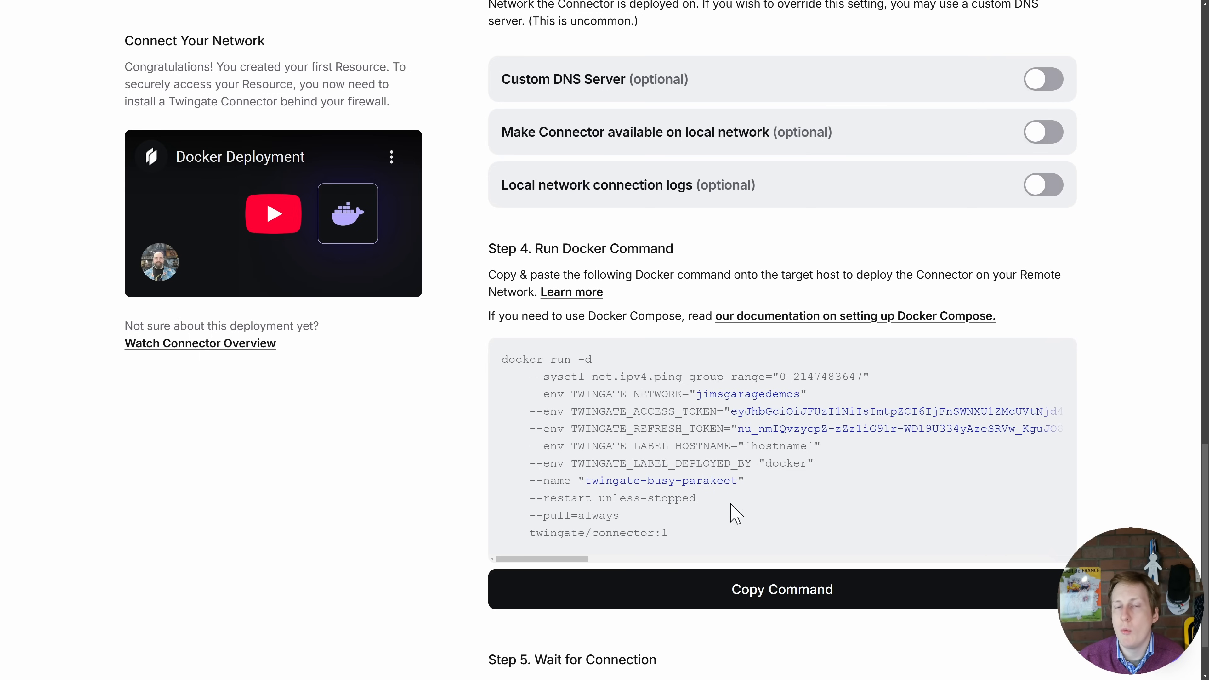
{"action": "left_click", "coordinate": [746, 595]}
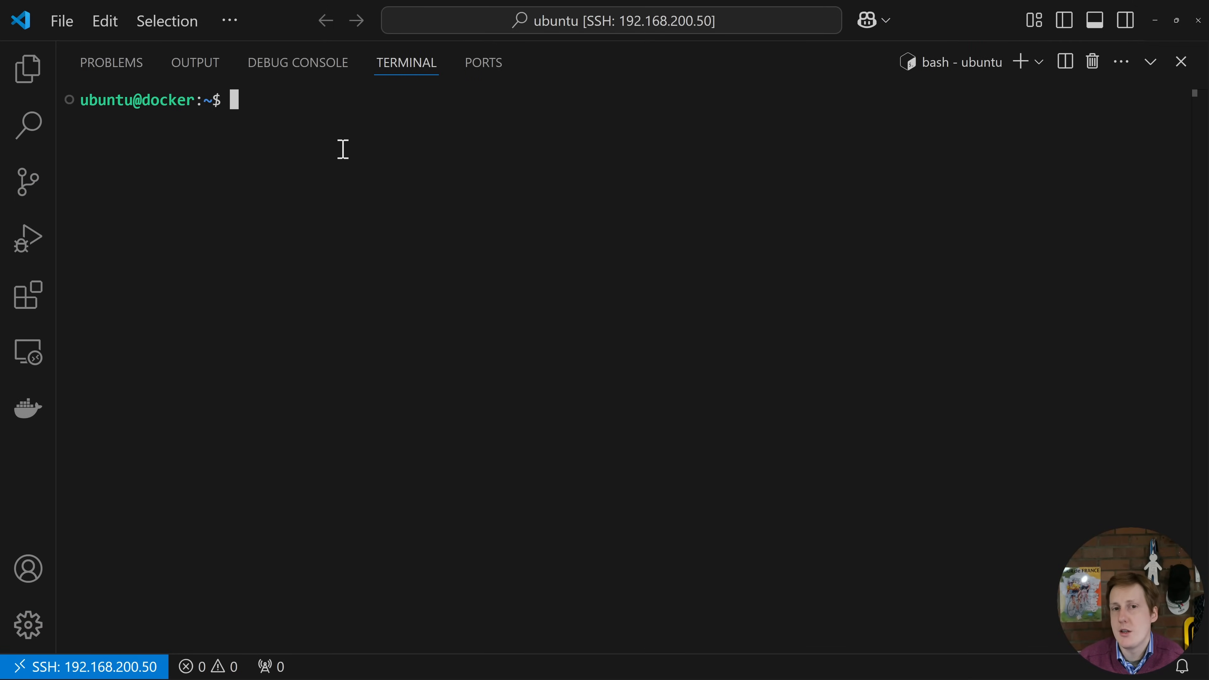
- Run the copied Docker command with sudo, including the access and refresh tokens, and open the twingate-busy-parakeet container's logs in Portainer
{"action": "type", "text": "sudo"}
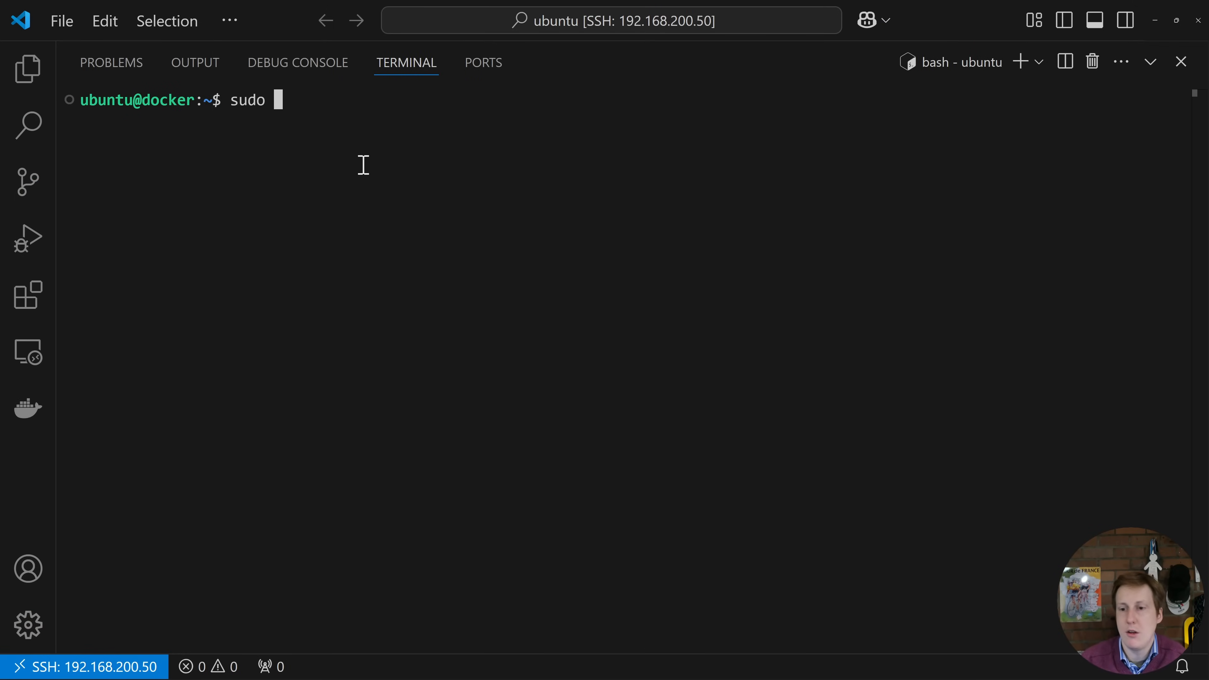
{"action": "key", "text": "ctrl+v"}
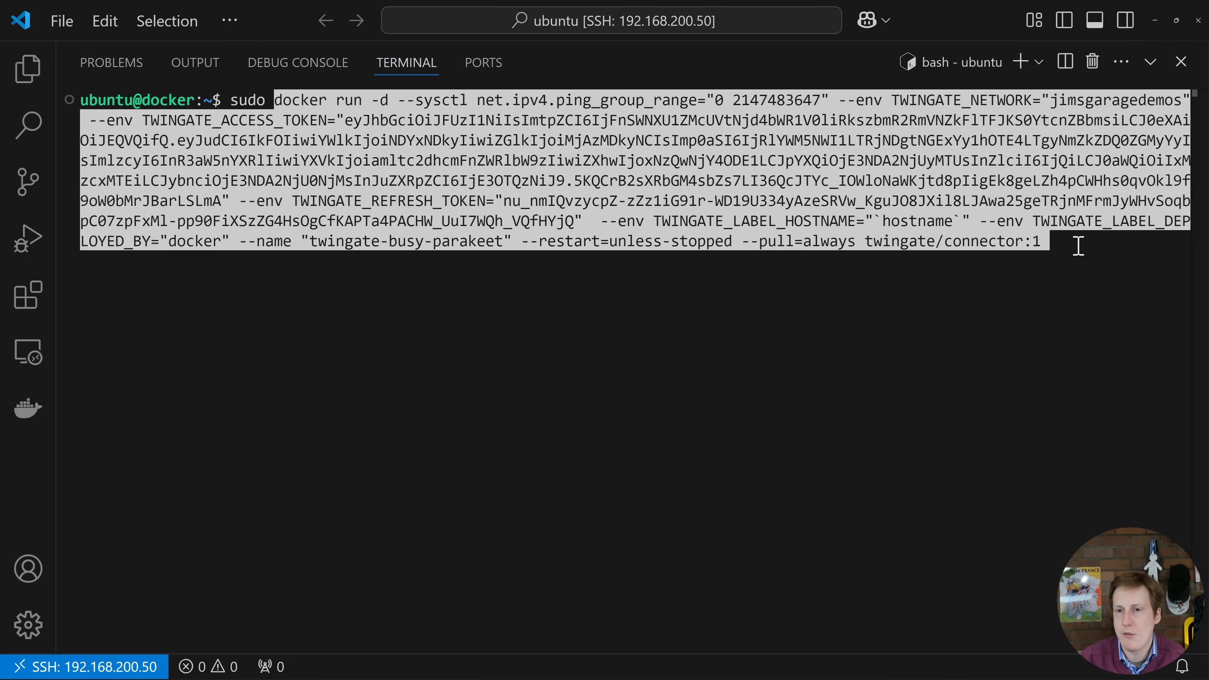
{"action": "key", "text": "Right"}
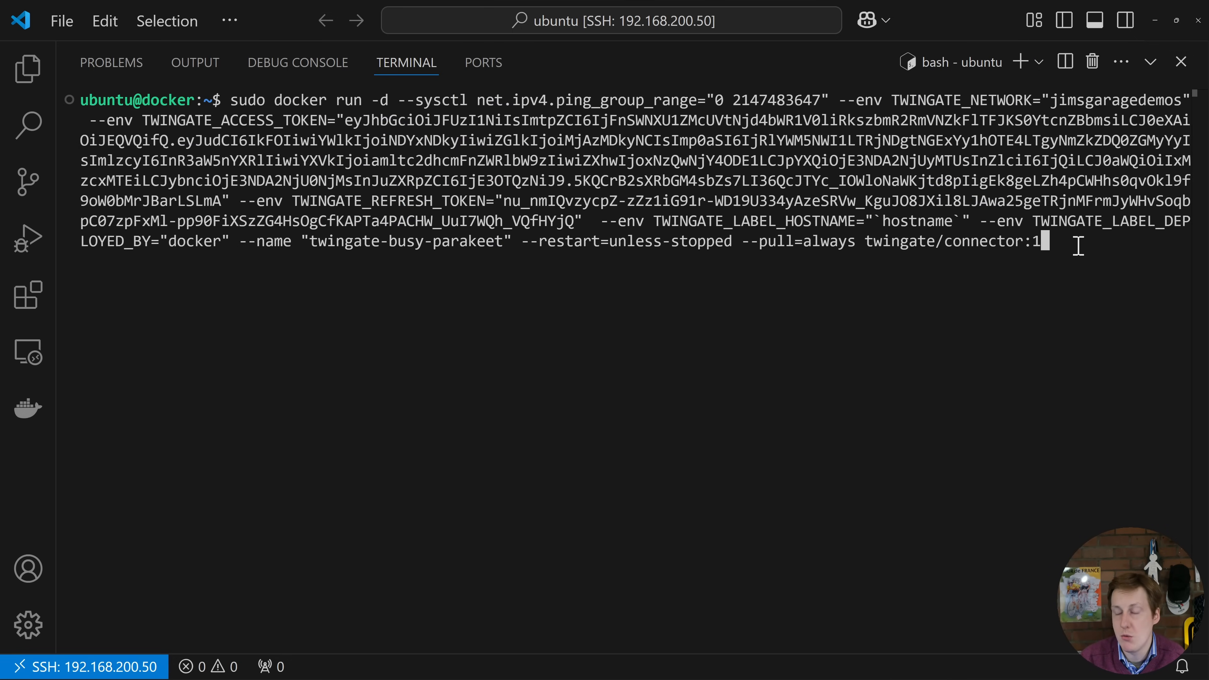
{"action": "key", "text": "Return"}
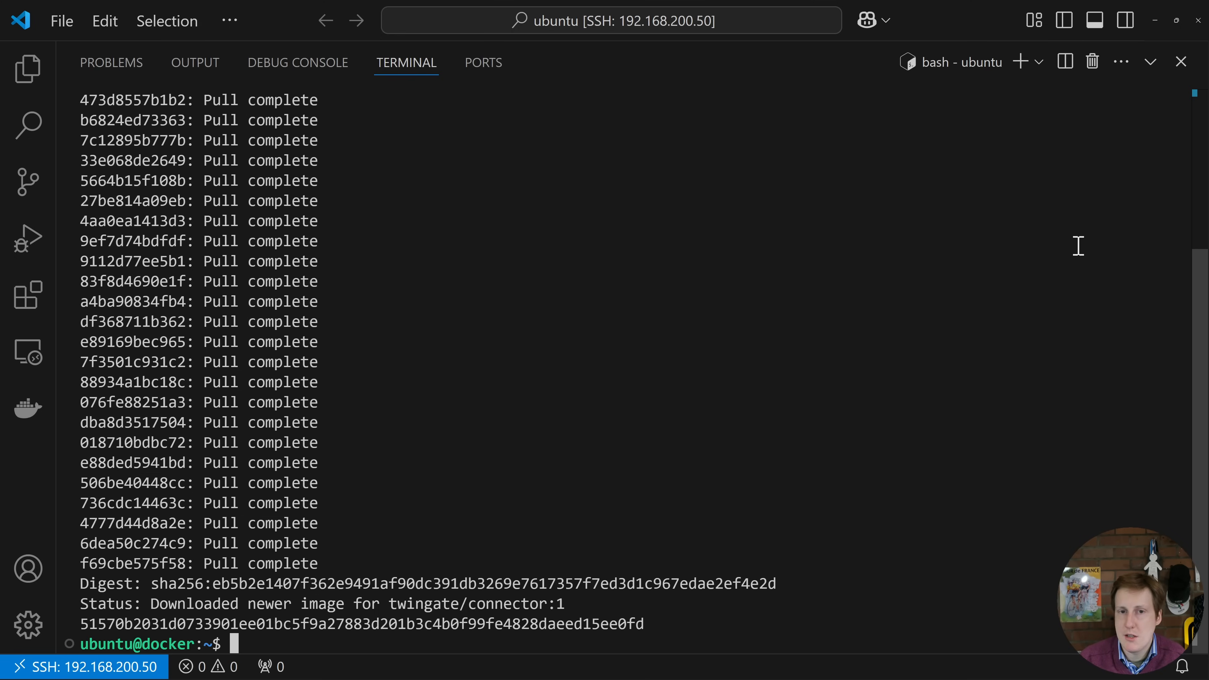
{"action": "key", "text": "alt+Tab"}
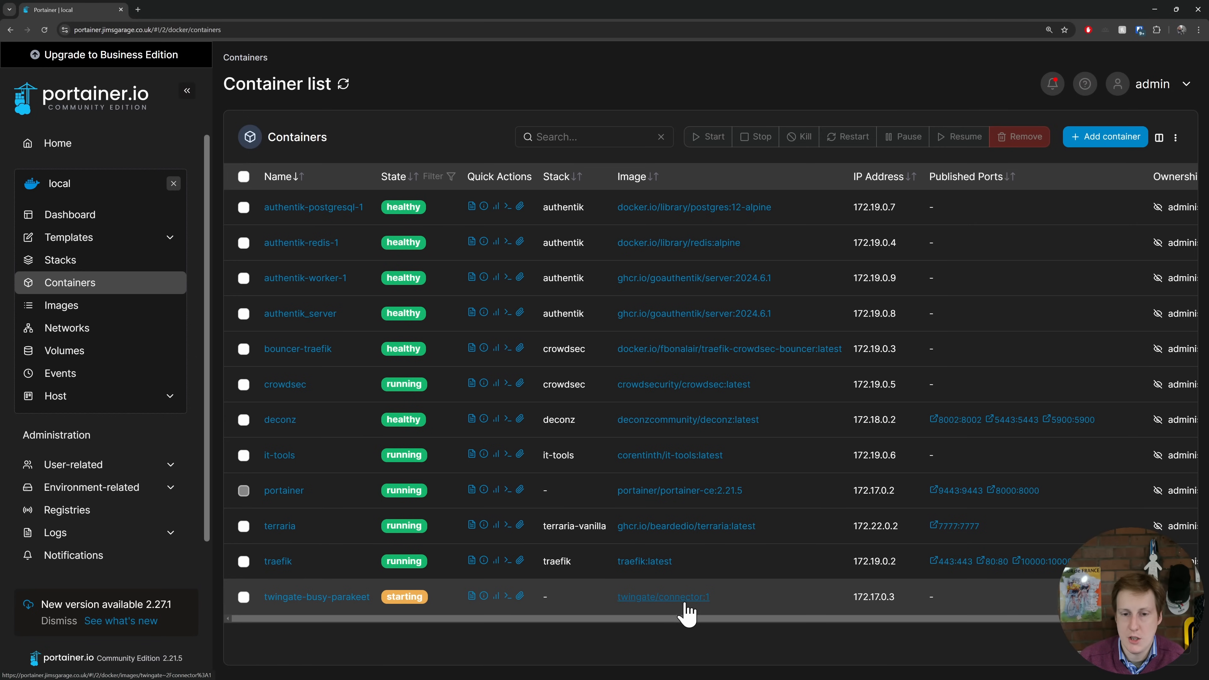
{"action": "left_click", "coordinate": [471, 596]}
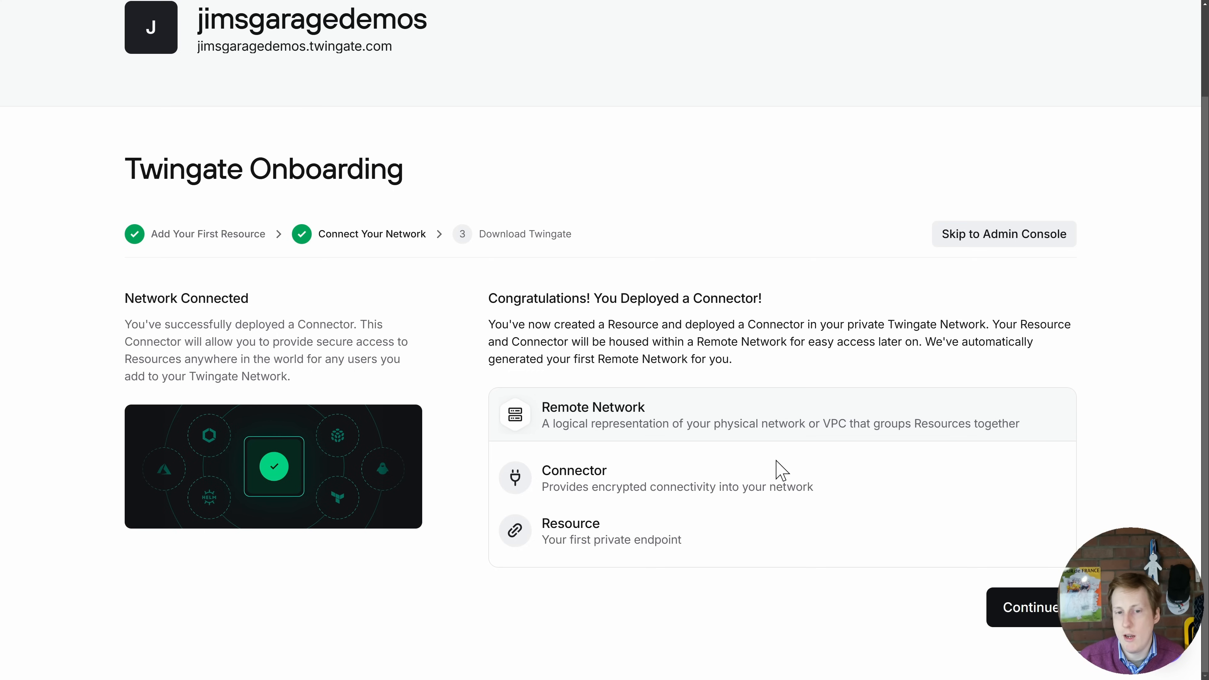
- Continue the Twingate onboarding to the client stage, and download and install the Twingate client for Windows
{"action": "left_click", "coordinate": [1006, 615]}
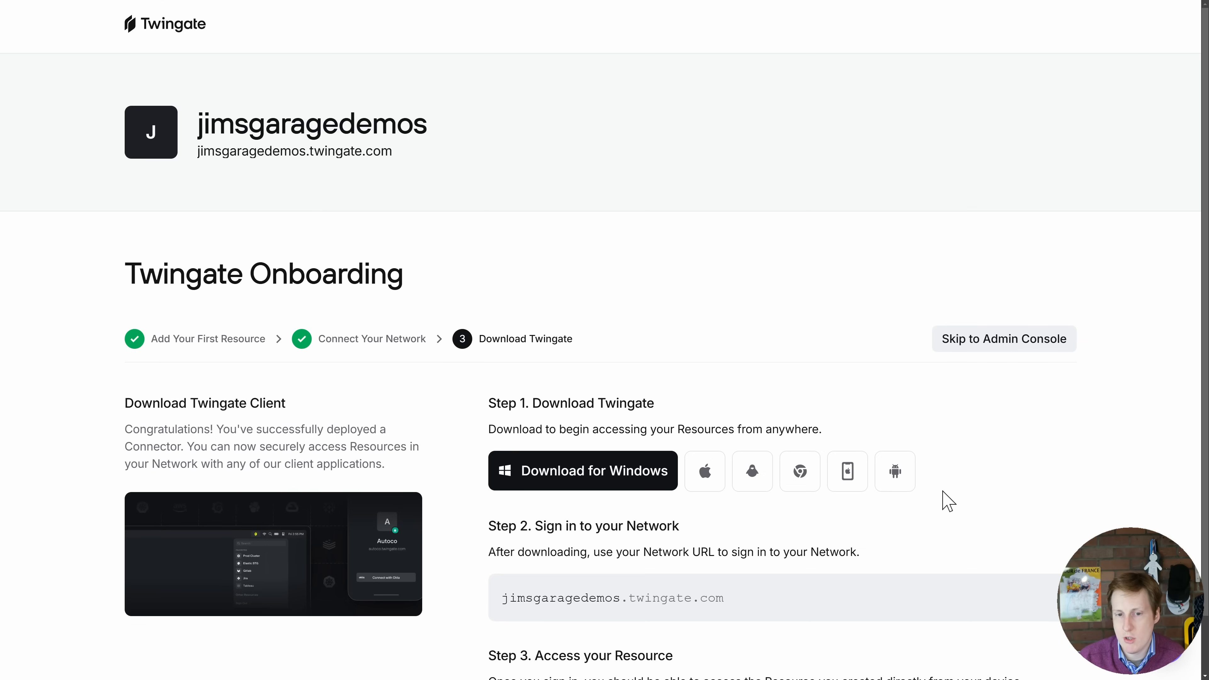
{"action": "left_click", "coordinate": [597, 481]}
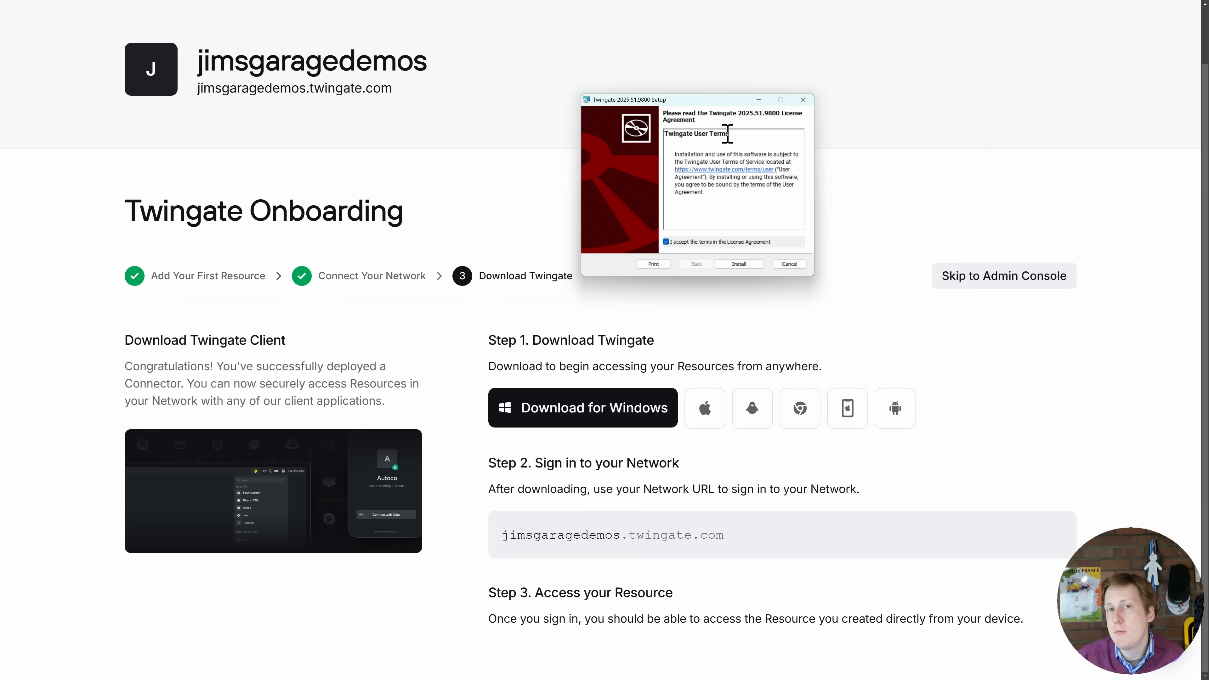
{"action": "left_click", "coordinate": [739, 264]}
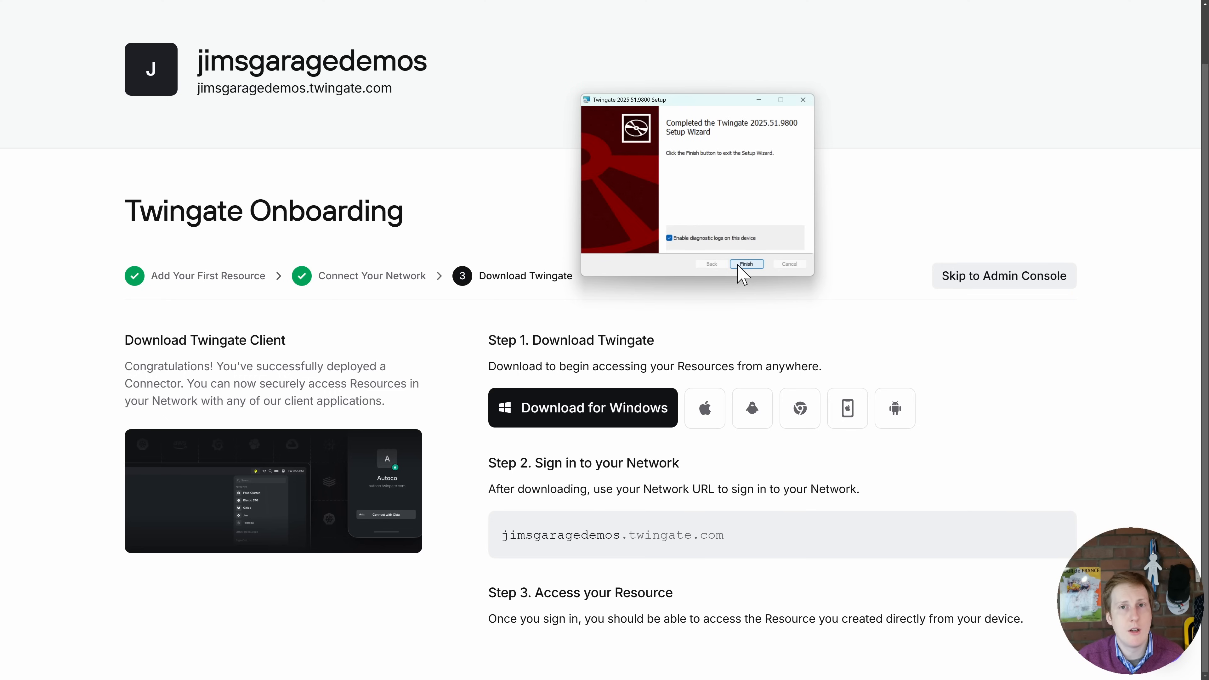
{"action": "left_click", "coordinate": [745, 263]}
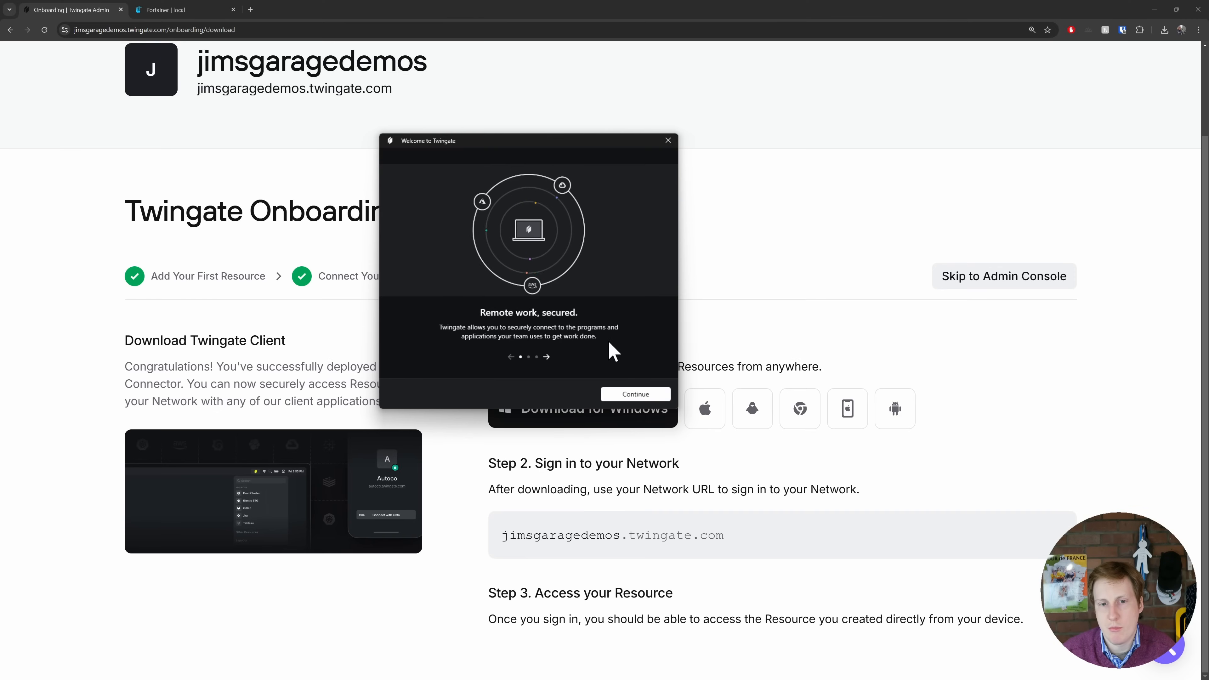
- Join the jimsgaragedemos network in the Twingate client using the copied network name, and authenticate with Google
{"action": "left_click", "coordinate": [646, 394]}
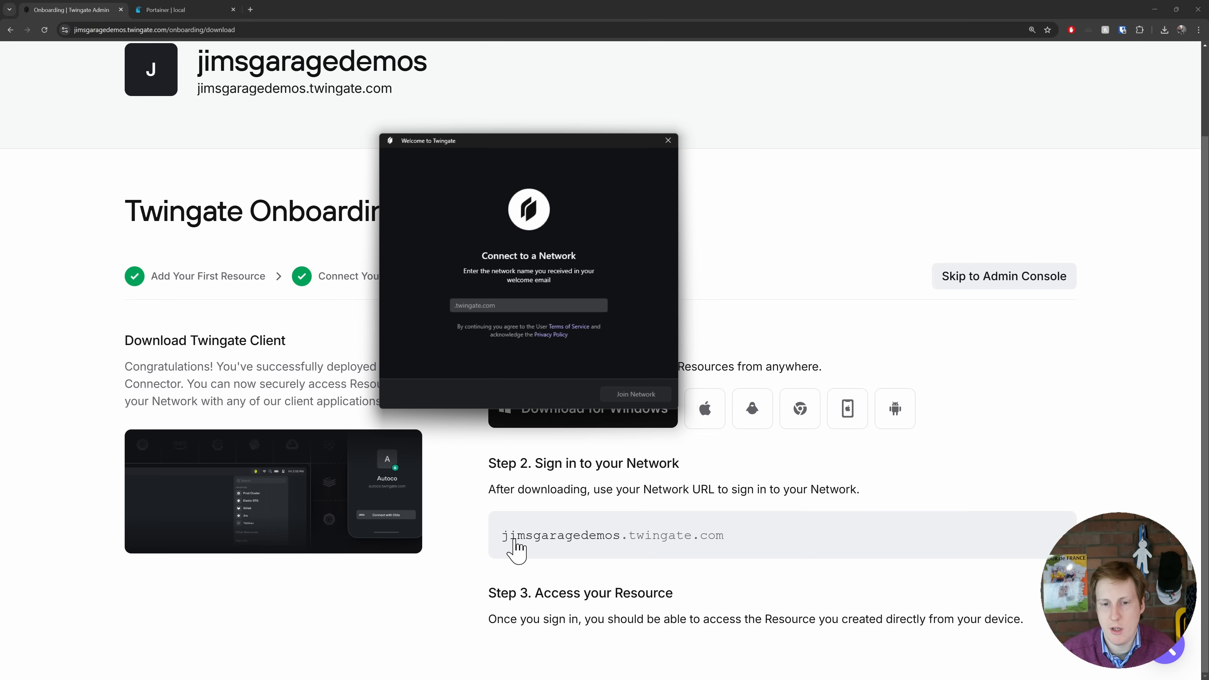
{"action": "left_click", "coordinate": [682, 552]}
{"action": "double_click", "coordinate": [684, 553]}
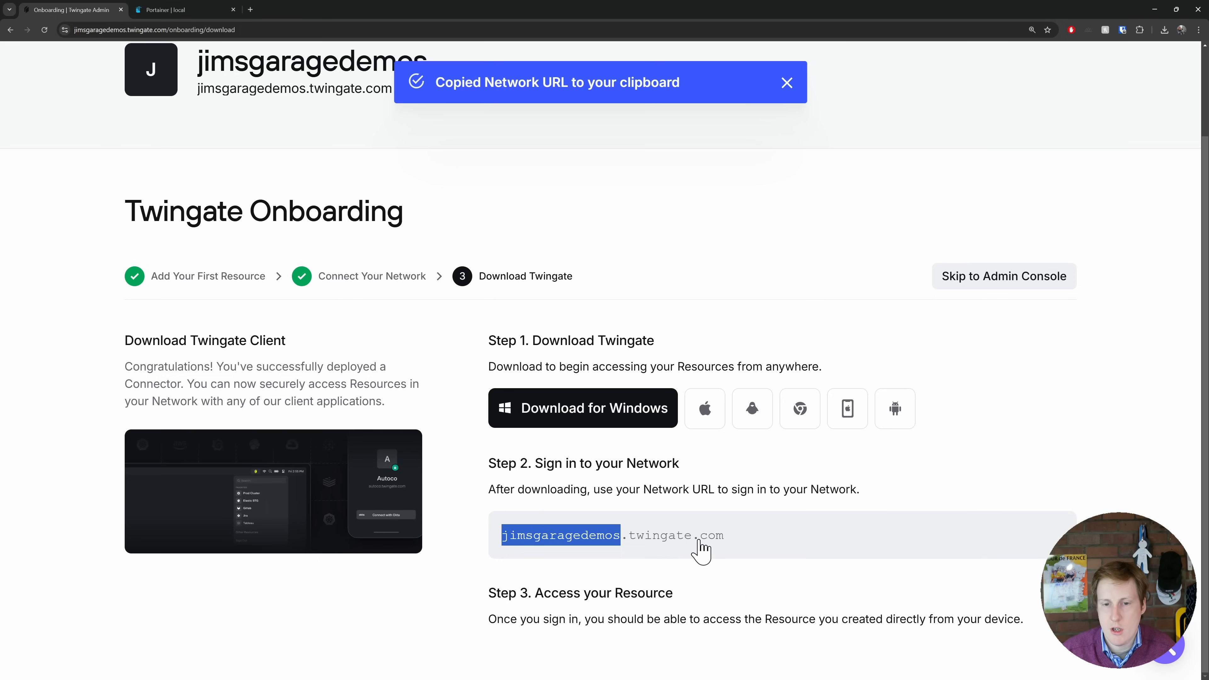
{"action": "key", "text": "alt+Tab"}
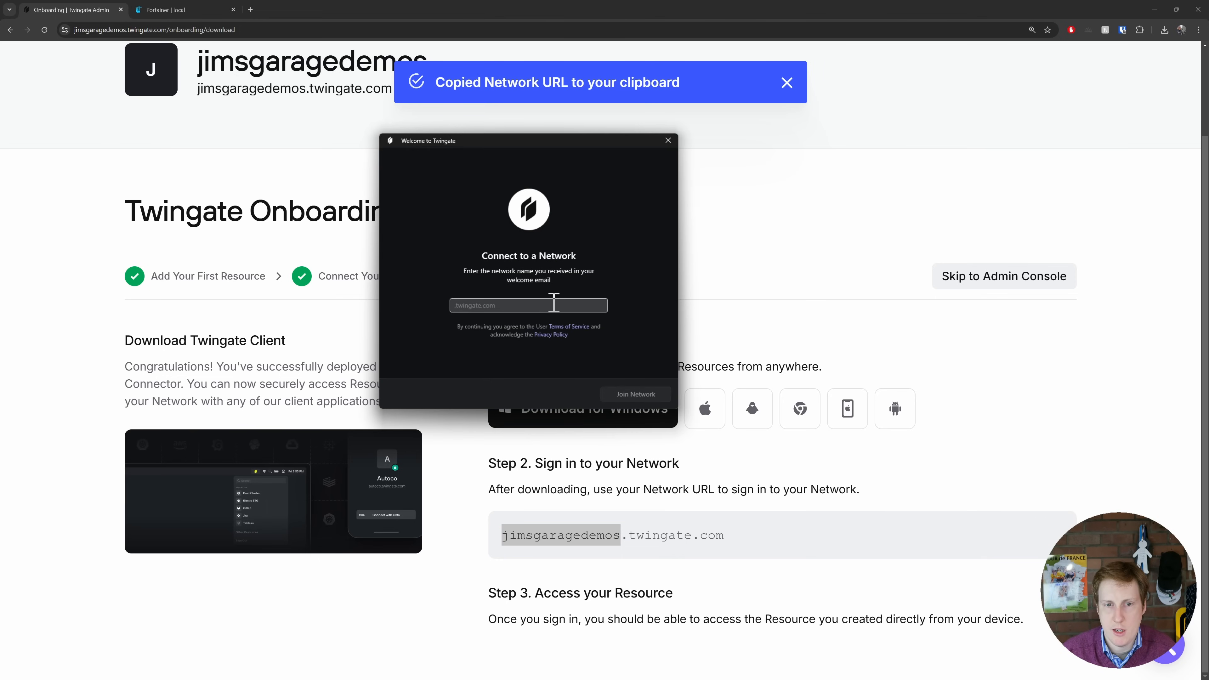
{"action": "key", "text": "ctrl+v"}
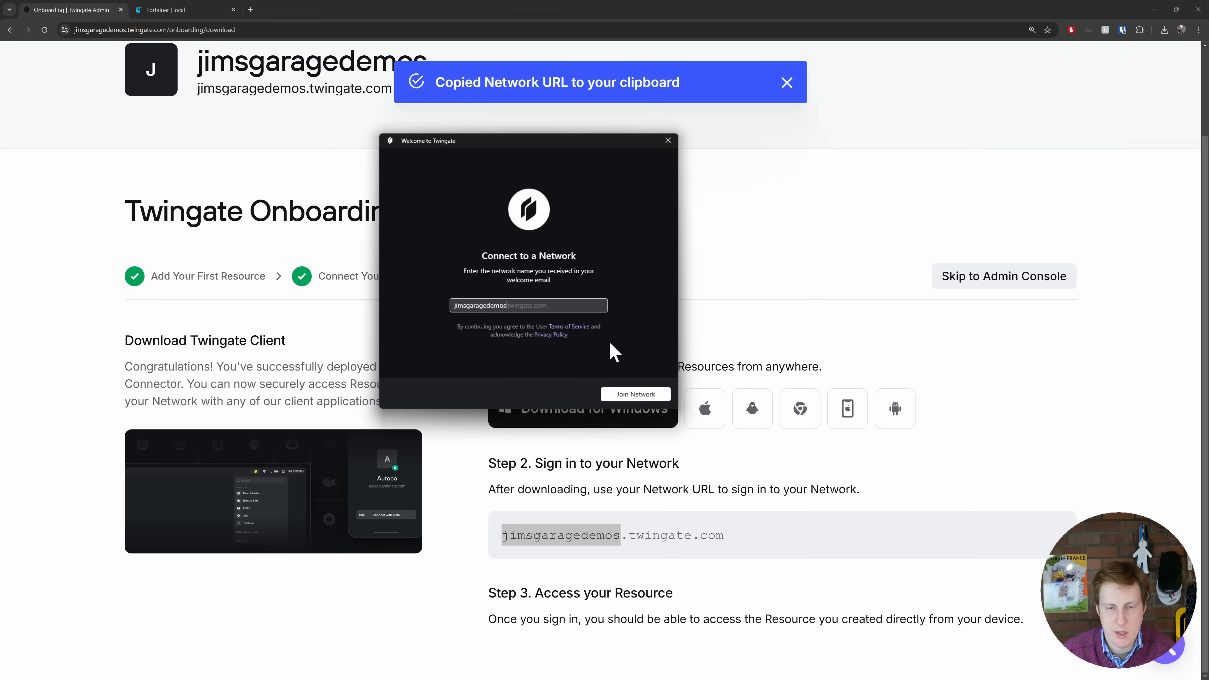
{"action": "left_click", "coordinate": [644, 393]}
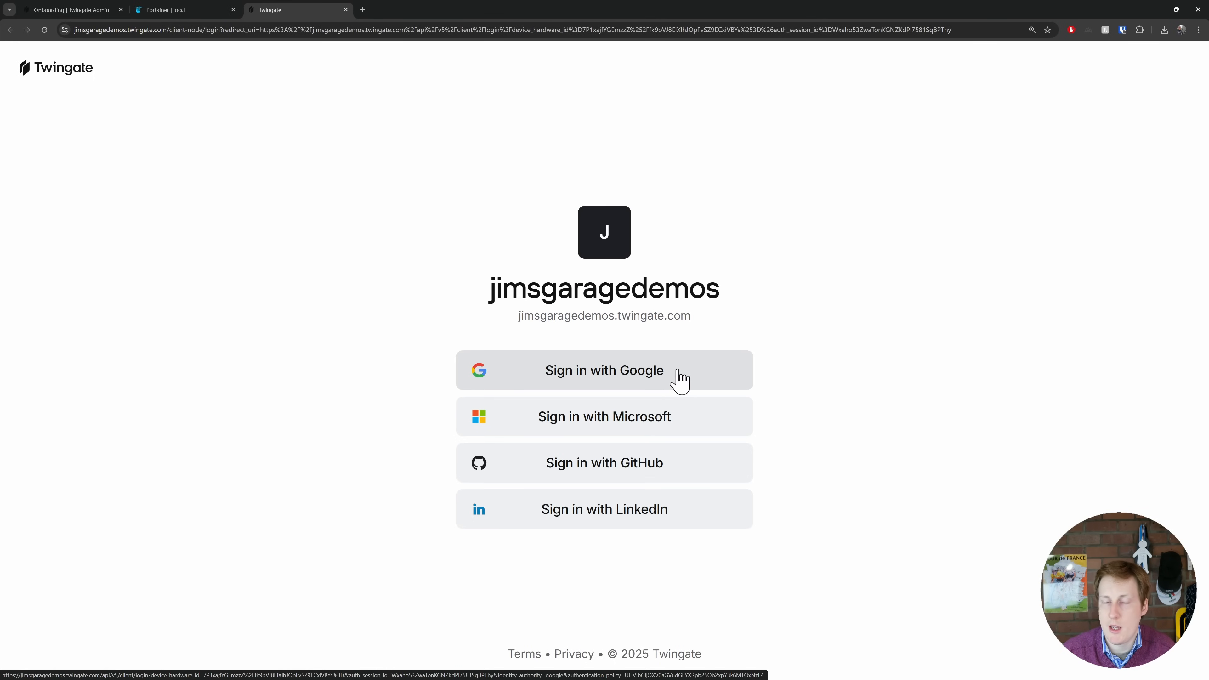
{"action": "left_click", "coordinate": [680, 381]}
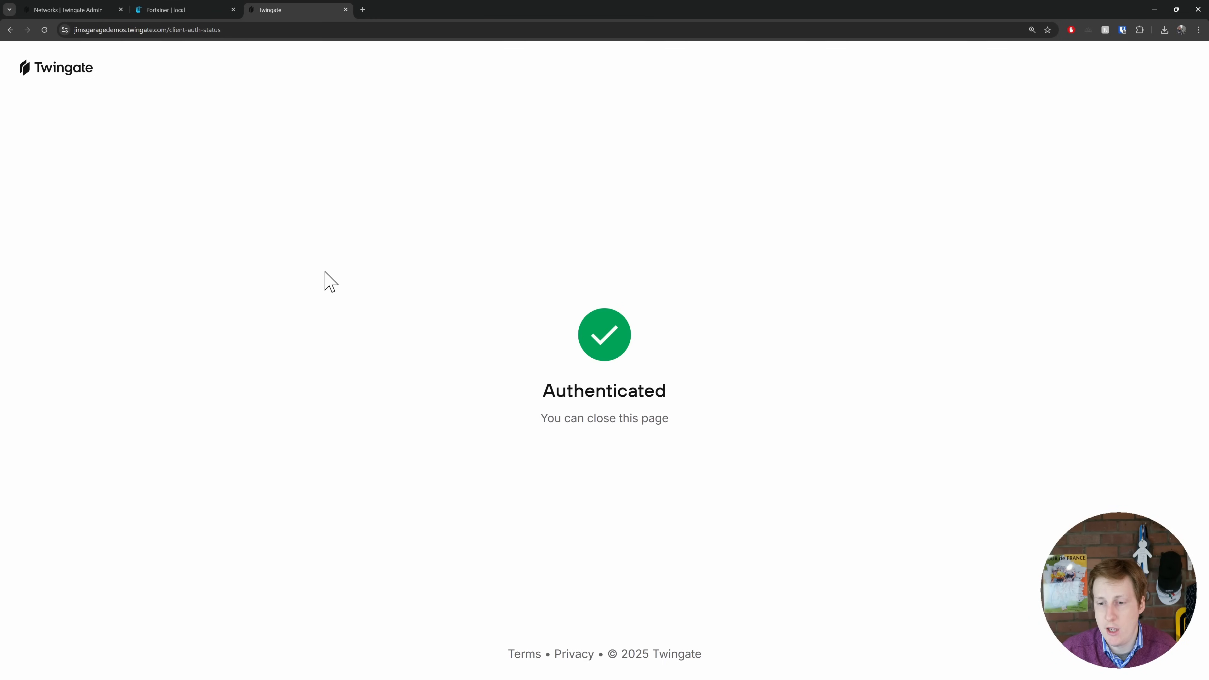
- Go to the Twingate admin console and review its resources, remote networks and connectors
{"action": "left_click", "coordinate": [80, 11]}
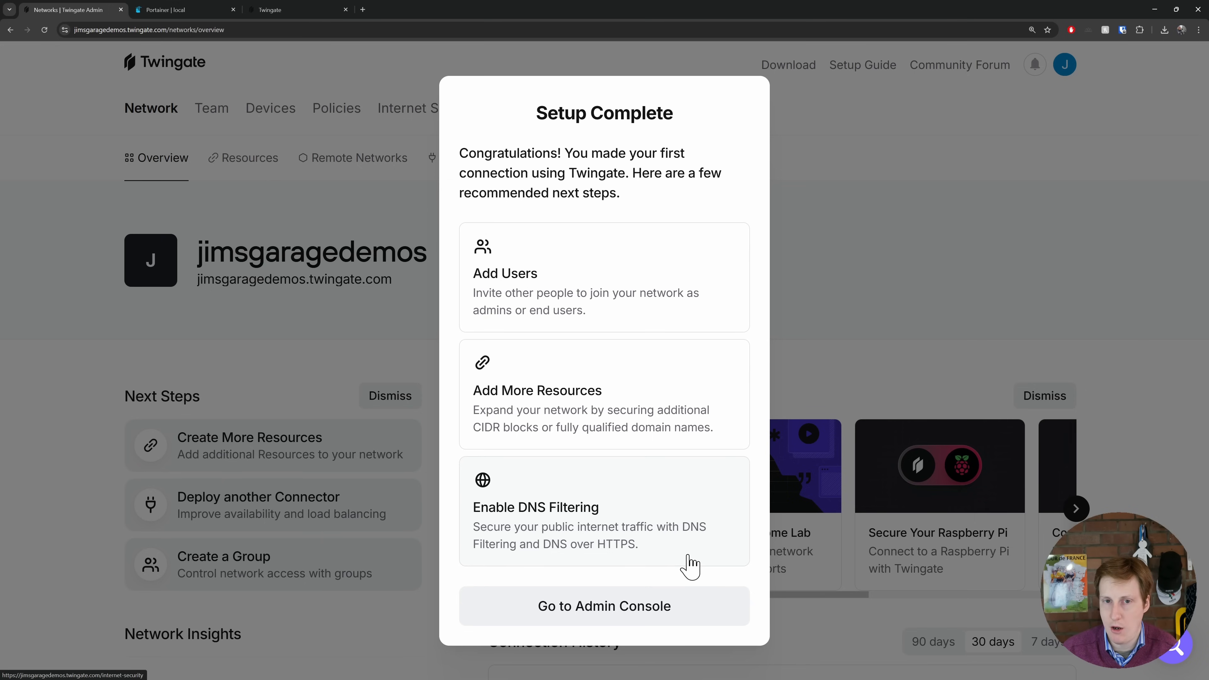
{"action": "left_click", "coordinate": [636, 609]}
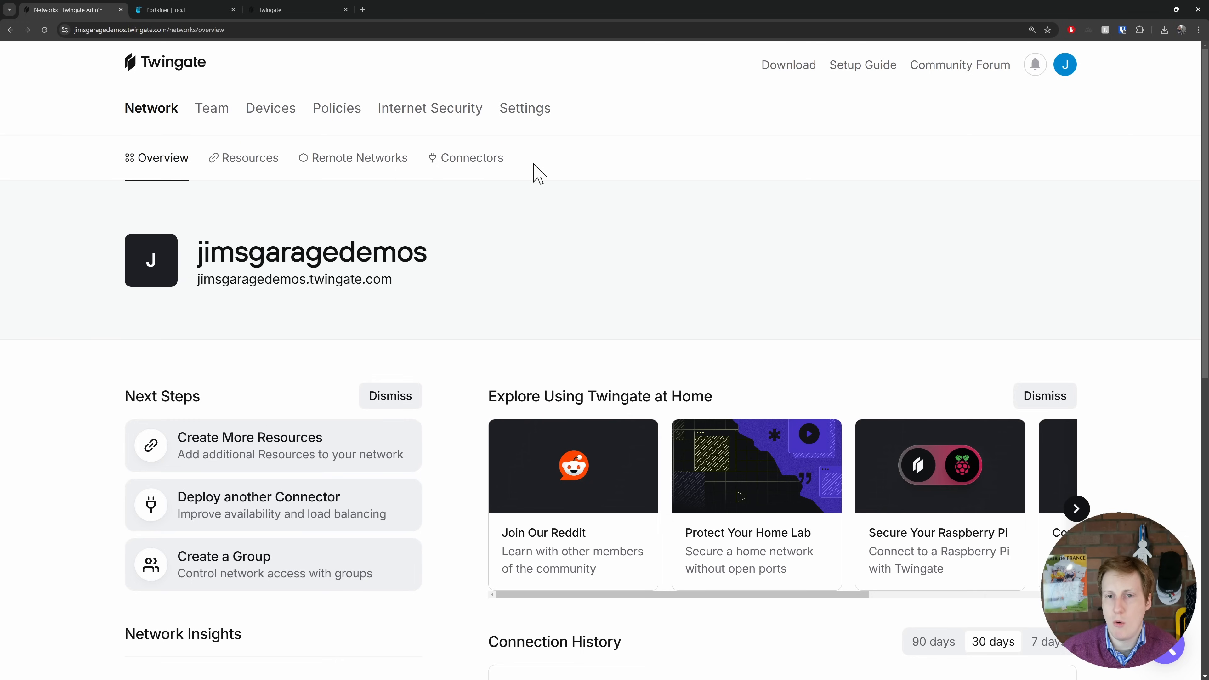
{"action": "left_click", "coordinate": [248, 161]}
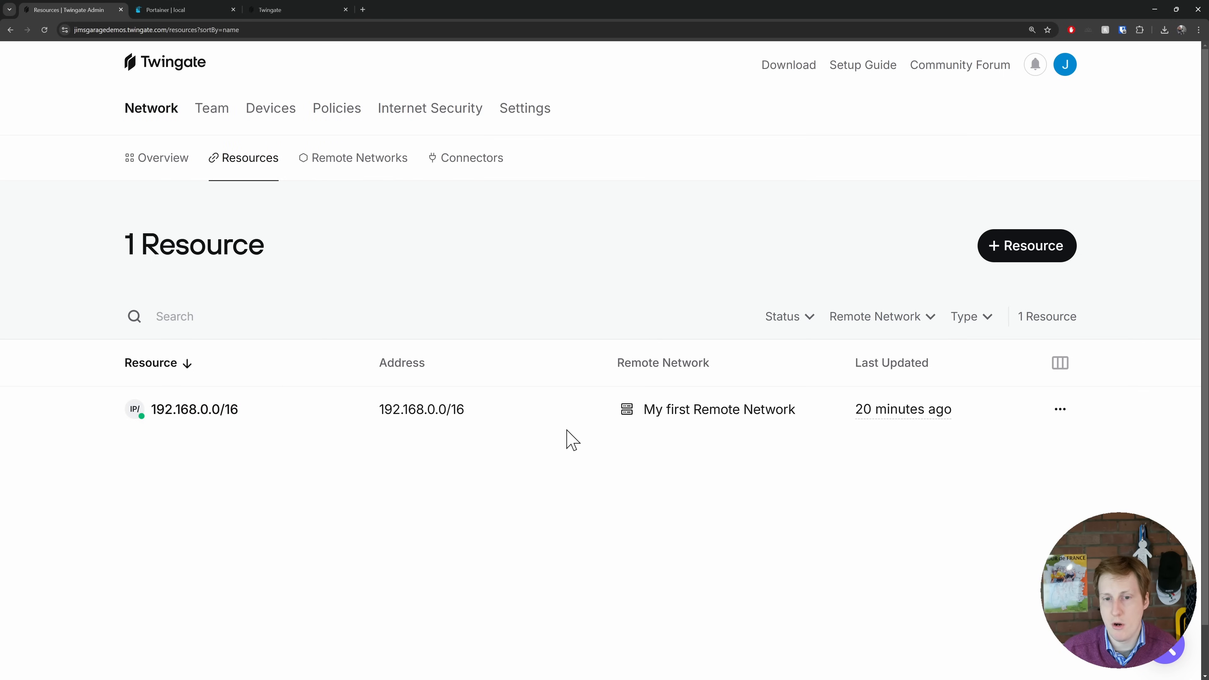
{"action": "left_click", "coordinate": [343, 161]}
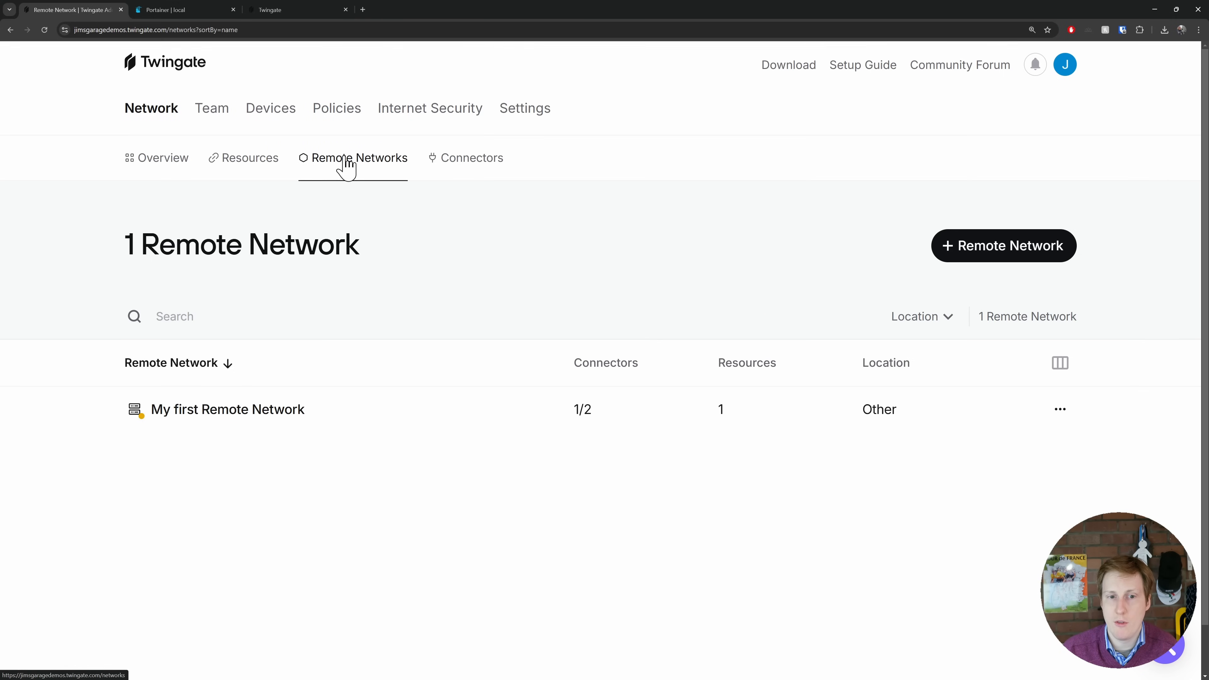
{"action": "mouse_move", "coordinate": [346, 422]}
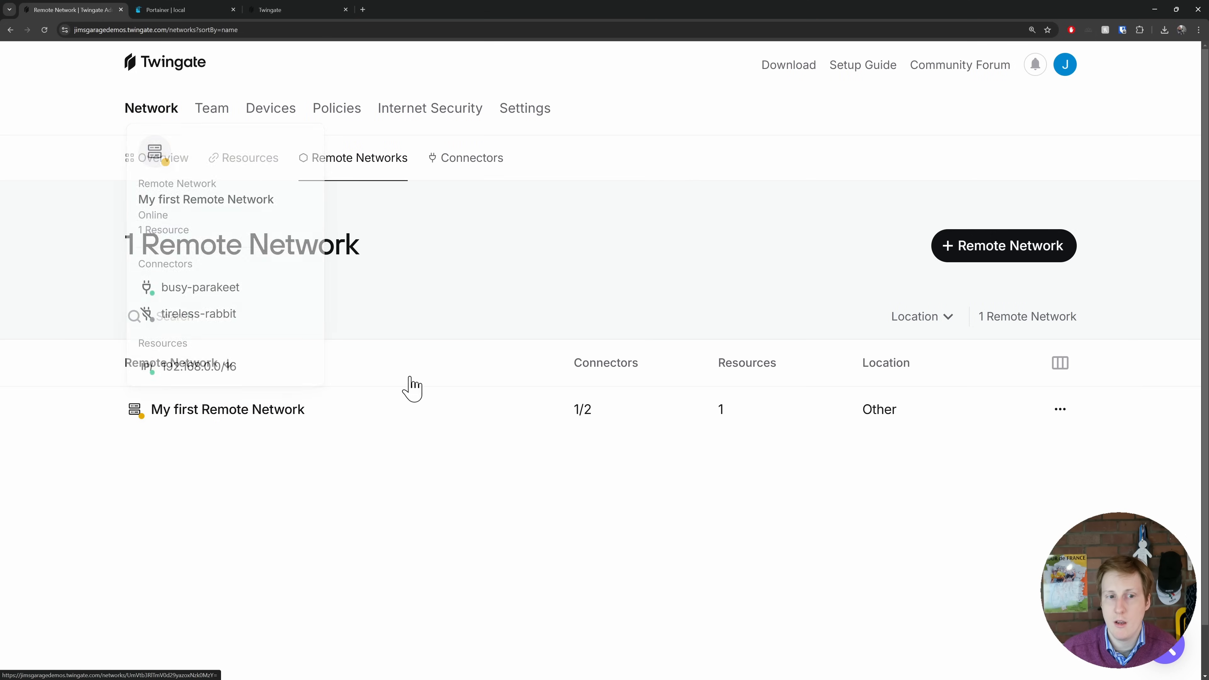
{"action": "left_click", "coordinate": [475, 164]}
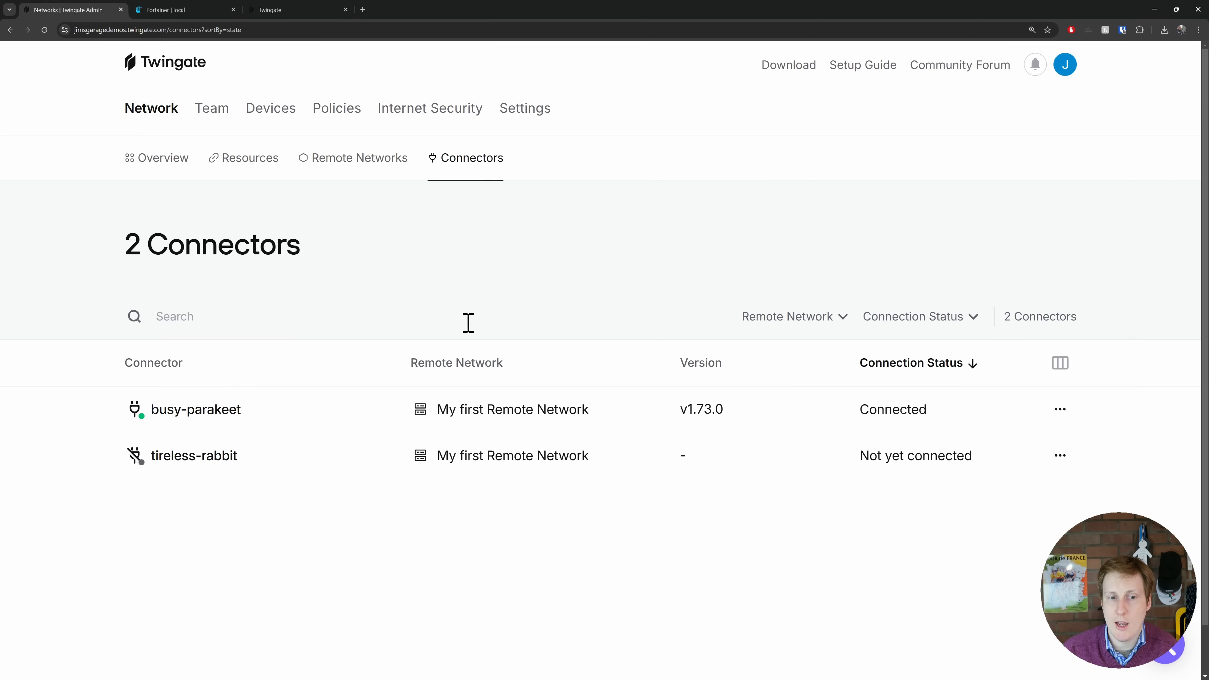
{"action": "mouse_move", "coordinate": [376, 422]}
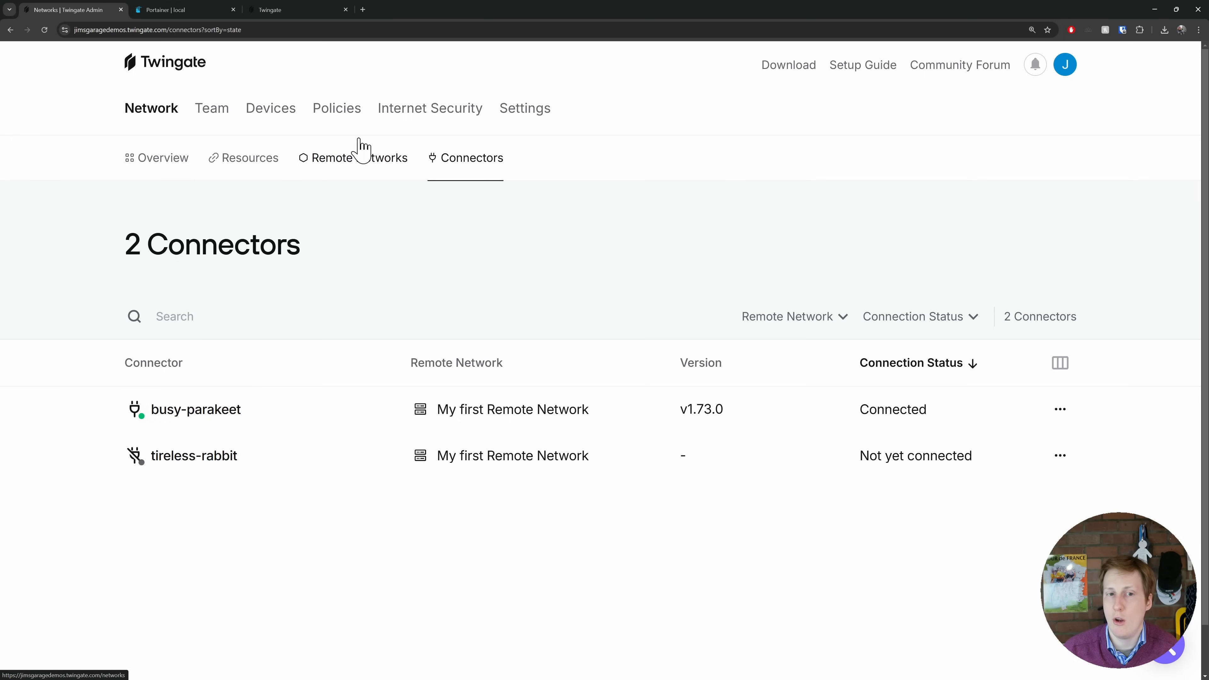
- Open the tireless-rabbit connector in My first Remote Network and select Docker as its deployment method
{"action": "left_click", "coordinate": [345, 161]}
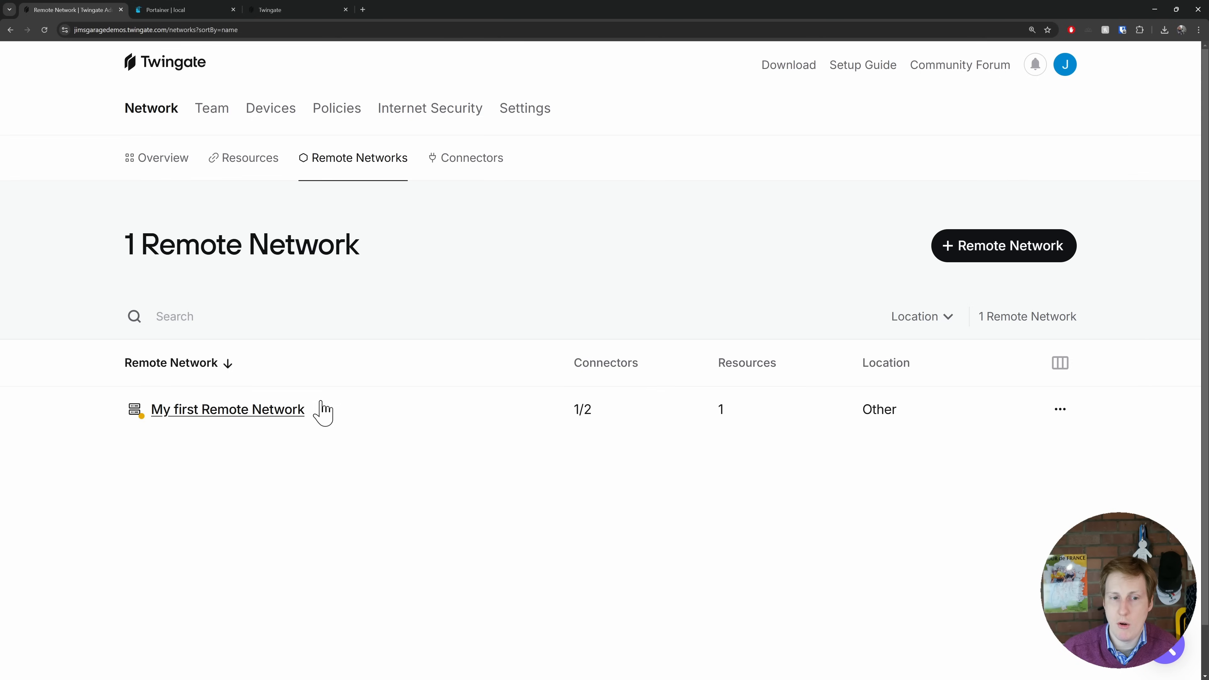
{"action": "left_click", "coordinate": [250, 411]}
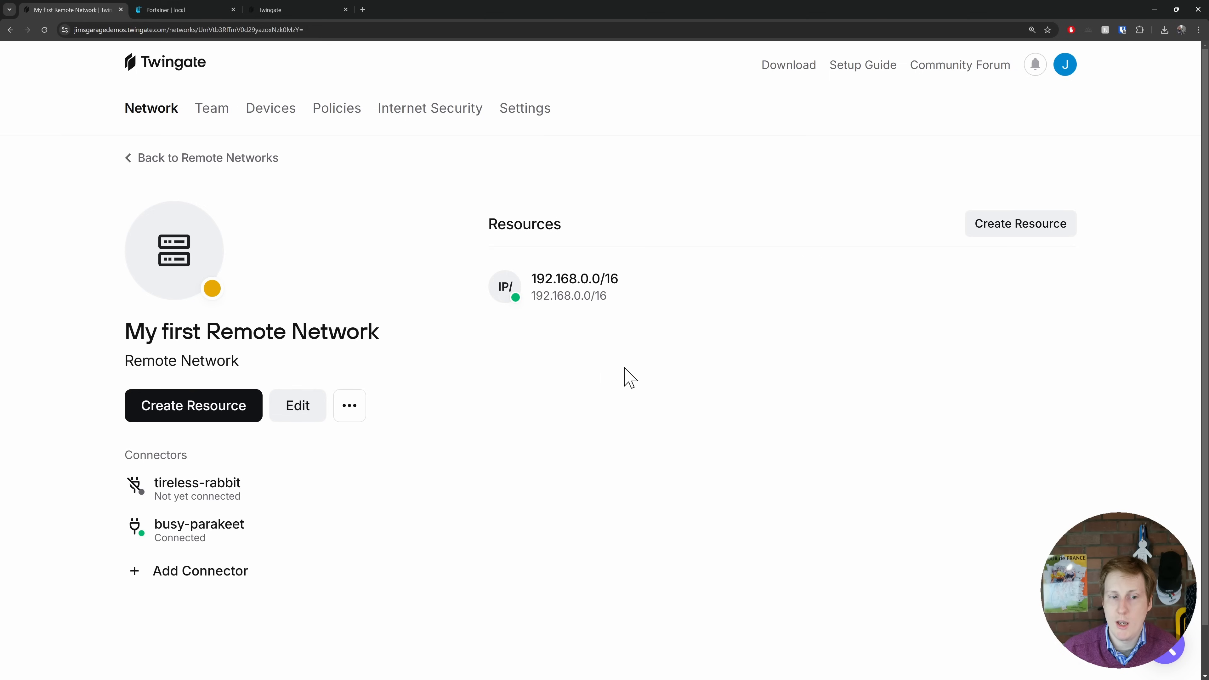
{"action": "left_click", "coordinate": [215, 491]}
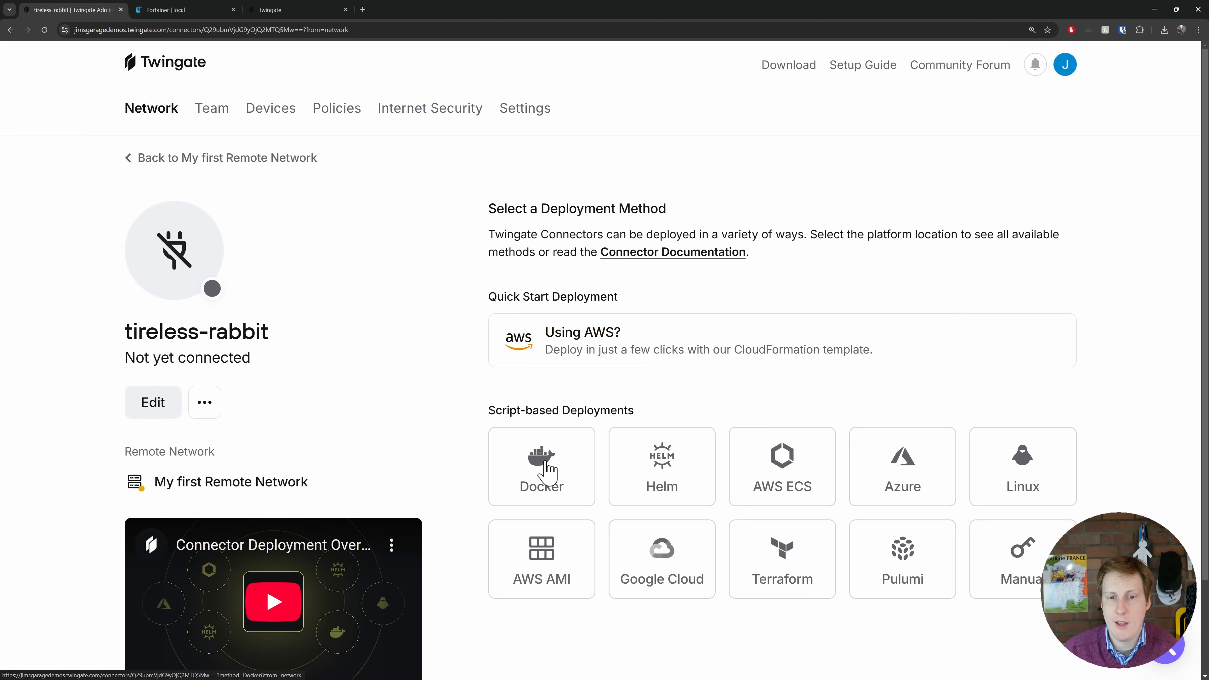
{"action": "left_click", "coordinate": [547, 471]}
- Generate the tireless-rabbit connector's access and refresh tokens, re-authenticating with the Google account
{"action": "scroll", "coordinate": [647, 445], "scroll_direction": "down", "scroll_amount": 10}
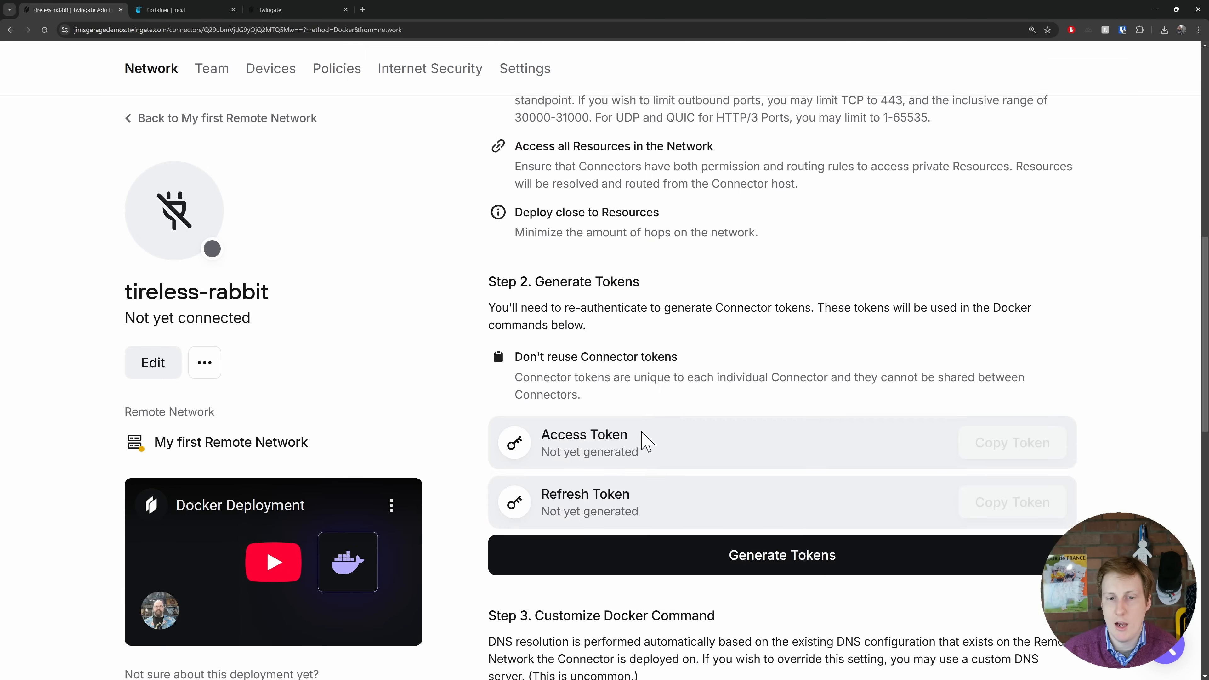
{"action": "scroll", "coordinate": [647, 445], "scroll_direction": "down", "scroll_amount": 3}
{"action": "left_click", "coordinate": [766, 419]}
{"action": "left_click", "coordinate": [656, 431]}
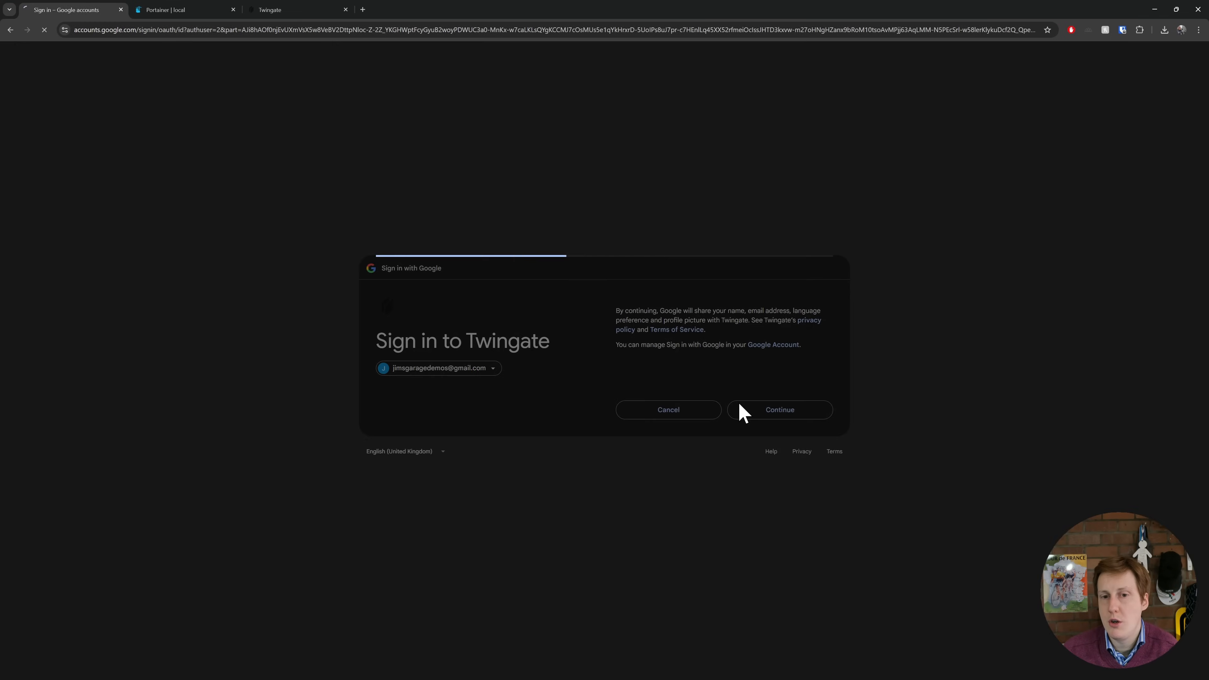
- Copy the tireless-rabbit connector's Docker run command, leaving custom DNS, local network availability and connection logs off
{"action": "scroll", "coordinate": [730, 478], "scroll_direction": "down", "scroll_amount": 6}
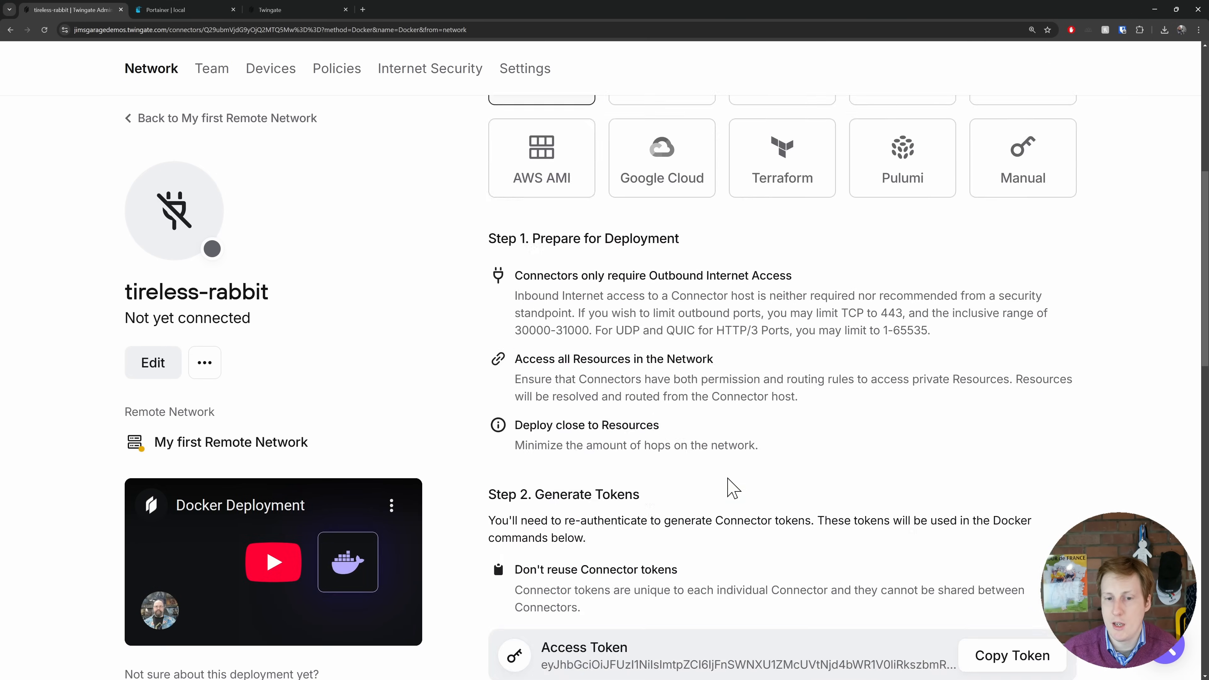
{"action": "scroll", "coordinate": [769, 484], "scroll_direction": "down", "scroll_amount": 15}
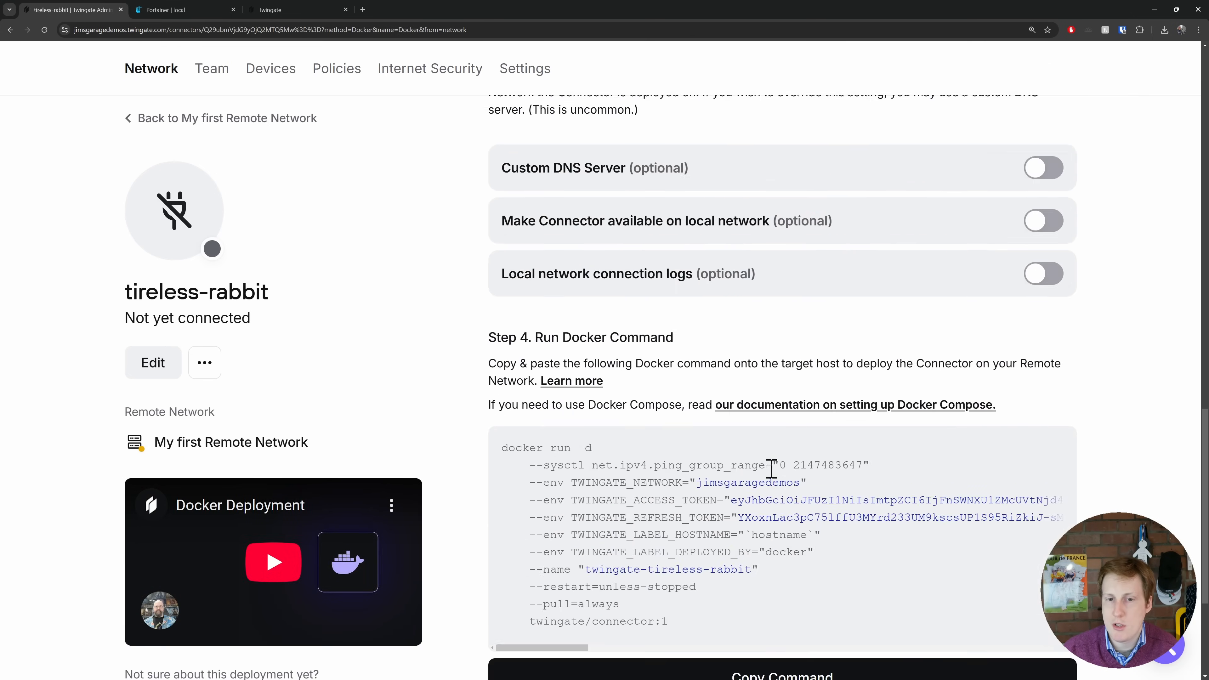
{"action": "scroll", "coordinate": [771, 468], "scroll_direction": "down", "scroll_amount": 4}
{"action": "left_click", "coordinate": [767, 493]}
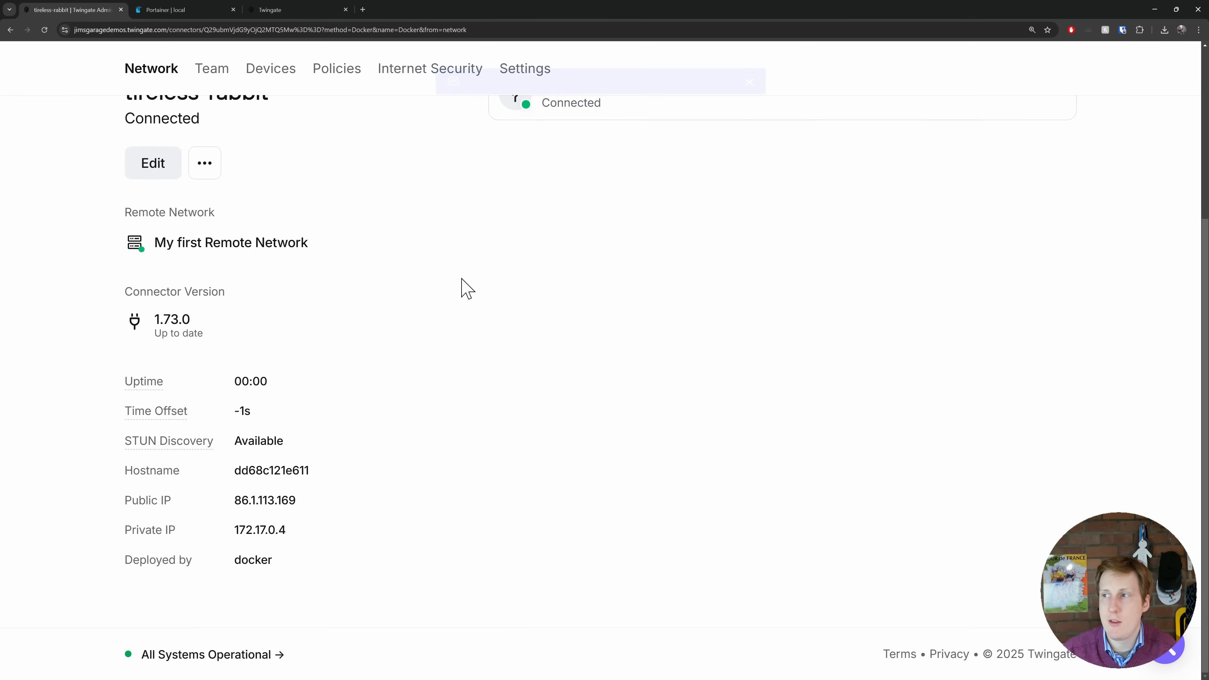
- Check the tireless-rabbit connector's connection details and view the network's list of connectors
{"action": "scroll", "coordinate": [426, 351], "scroll_direction": "up", "scroll_amount": 1}
{"action": "scroll", "coordinate": [426, 351], "scroll_direction": "up", "scroll_amount": 4}
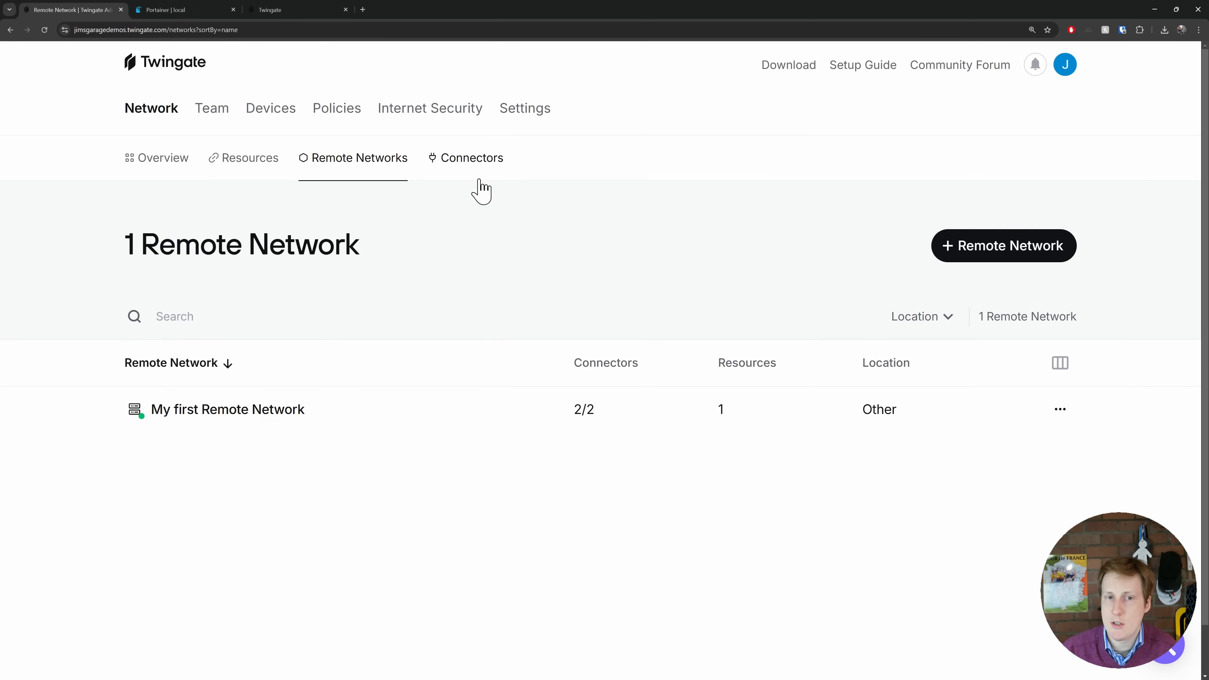
{"action": "left_click", "coordinate": [472, 167]}
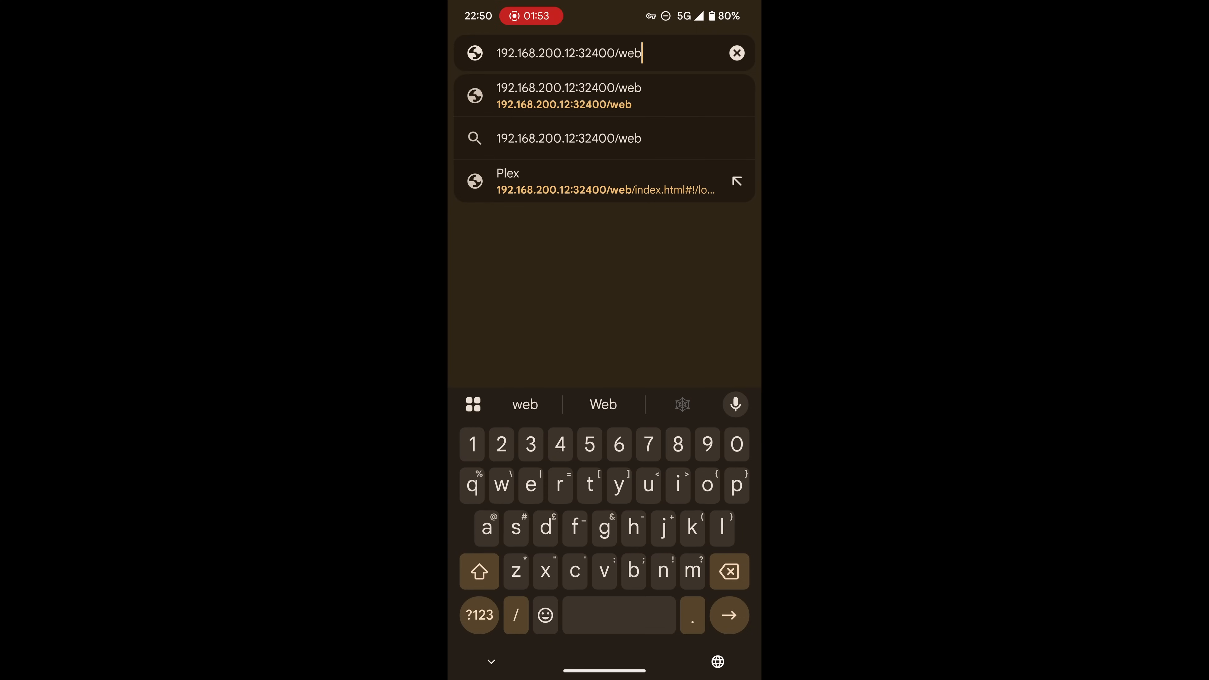
- Open 192.168.200.12:32400 in the phone's browser, and view the 192.168.0.0/16 resource's policy, protocols and access in the admin console
{"action": "key", "text": "Return"}
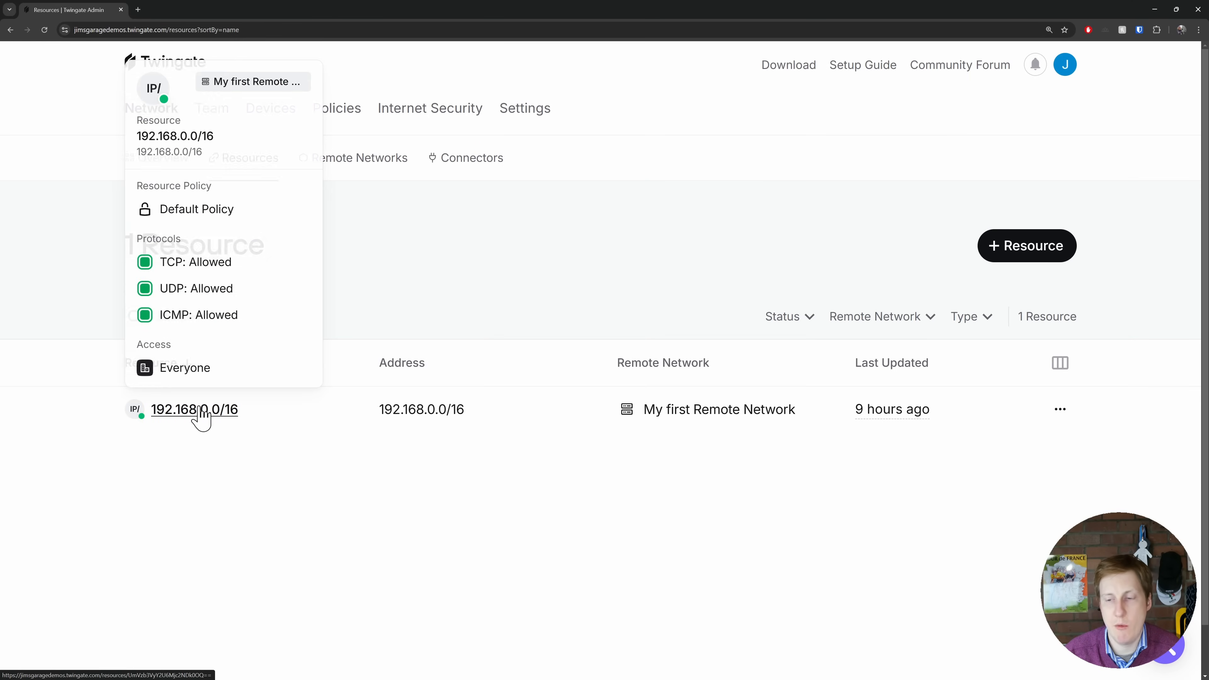
{"action": "mouse_move", "coordinate": [209, 419]}
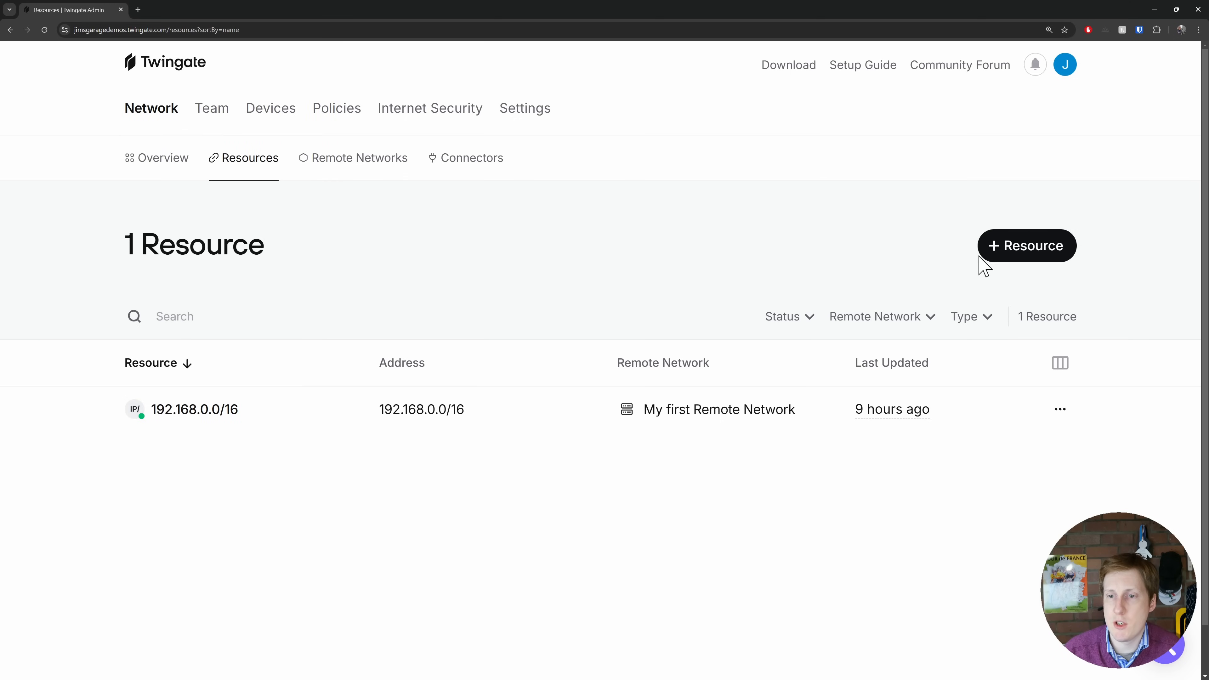
- Start a new resource labelled pihole and check its remote network choice, keeping My first Remote Network
{"action": "left_click", "coordinate": [1017, 260]}
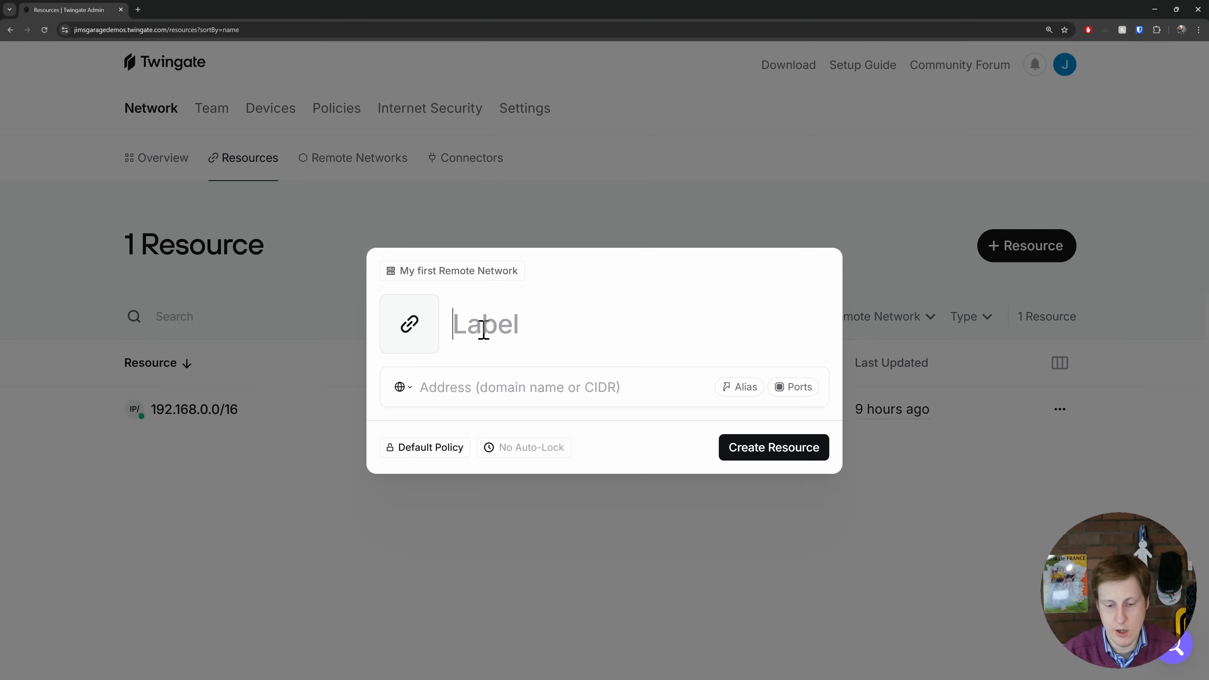
{"action": "type", "text": "pihole"}
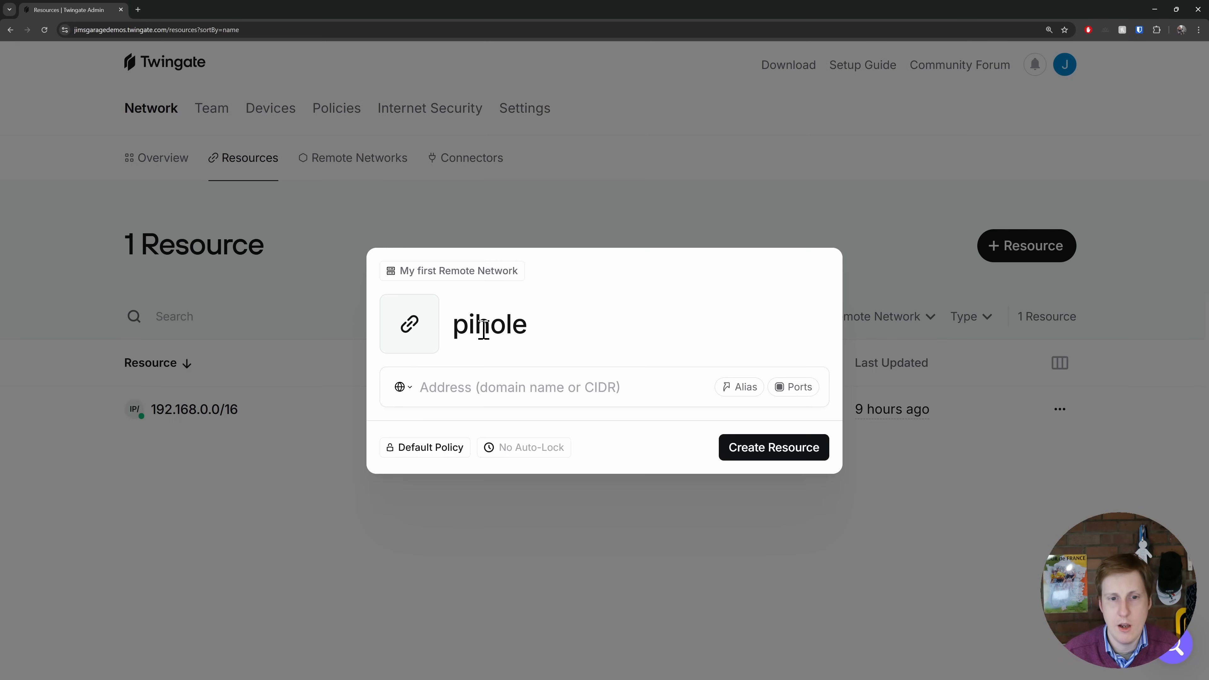
{"action": "left_click", "coordinate": [420, 276]}
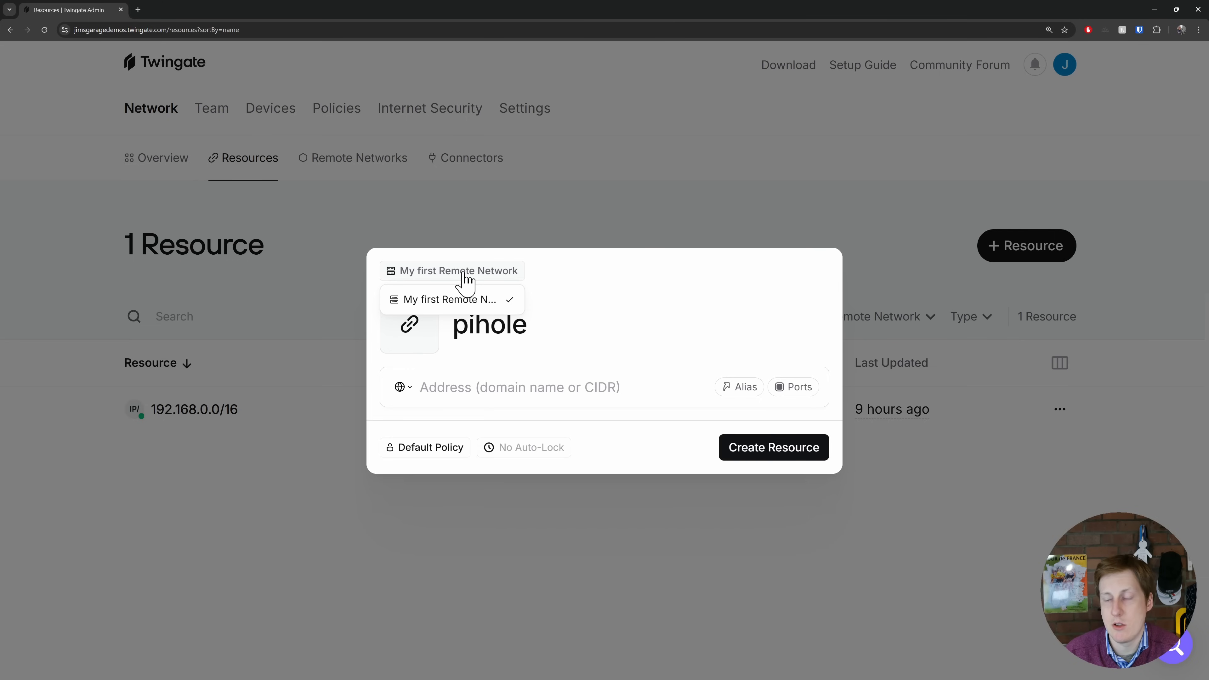
- Set the pihole resource's address type to Browser Address, enter pihole.jimsgarage.co.uk as the address, and create the resource
{"action": "left_click", "coordinate": [398, 387]}
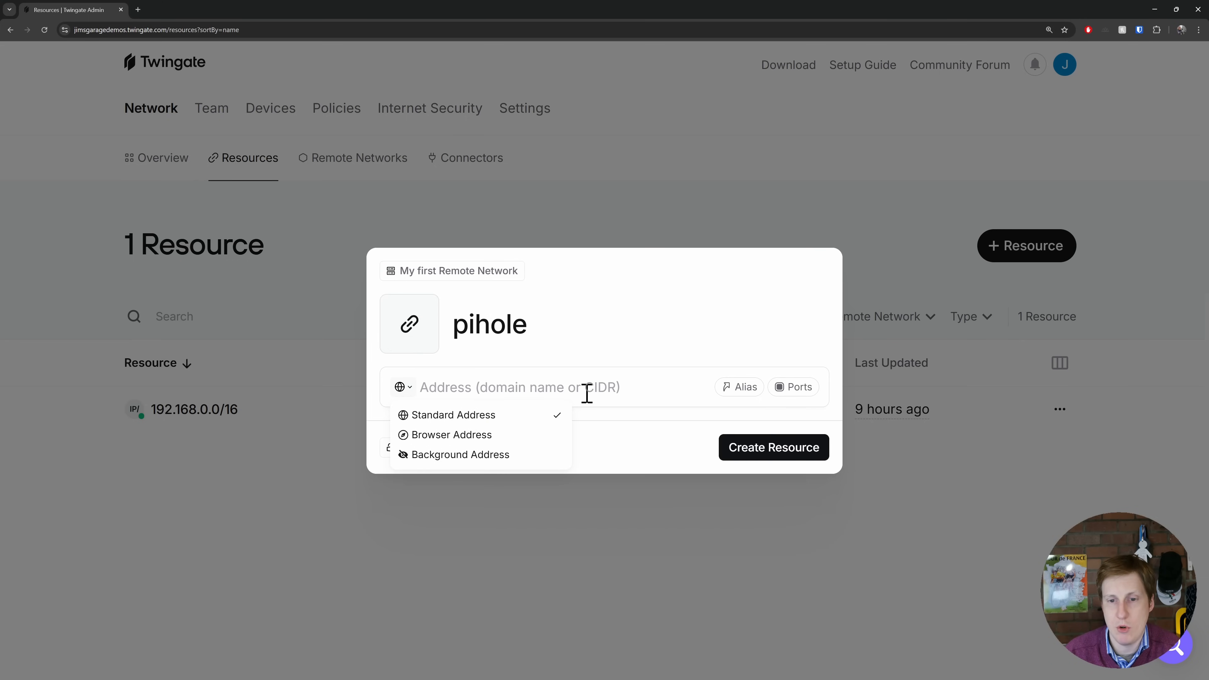
{"action": "mouse_move", "coordinate": [467, 441]}
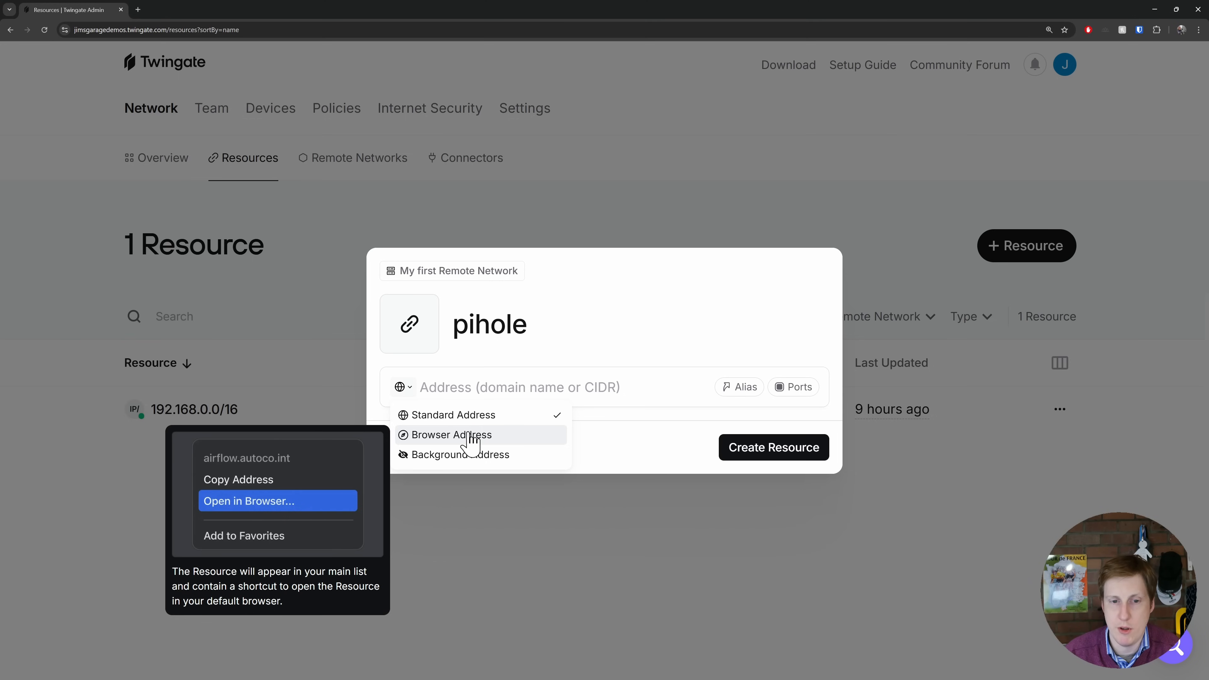
{"action": "left_click", "coordinate": [469, 436]}
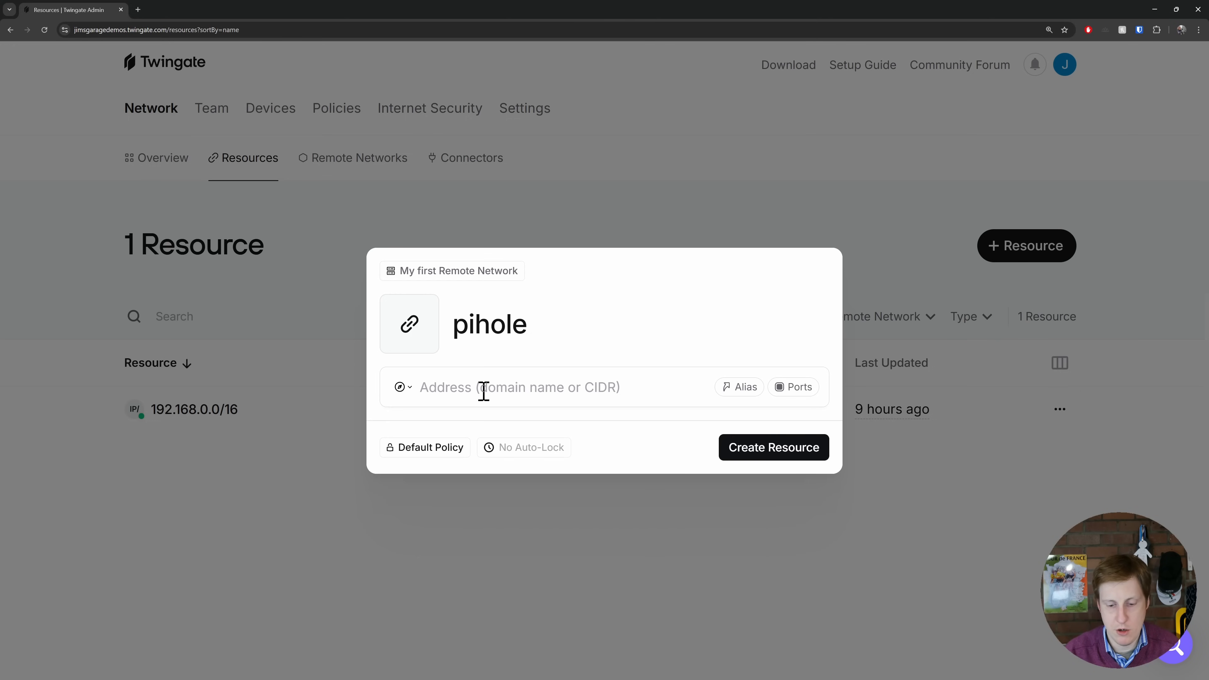
{"action": "type", "text": "pihole.jimsg"}
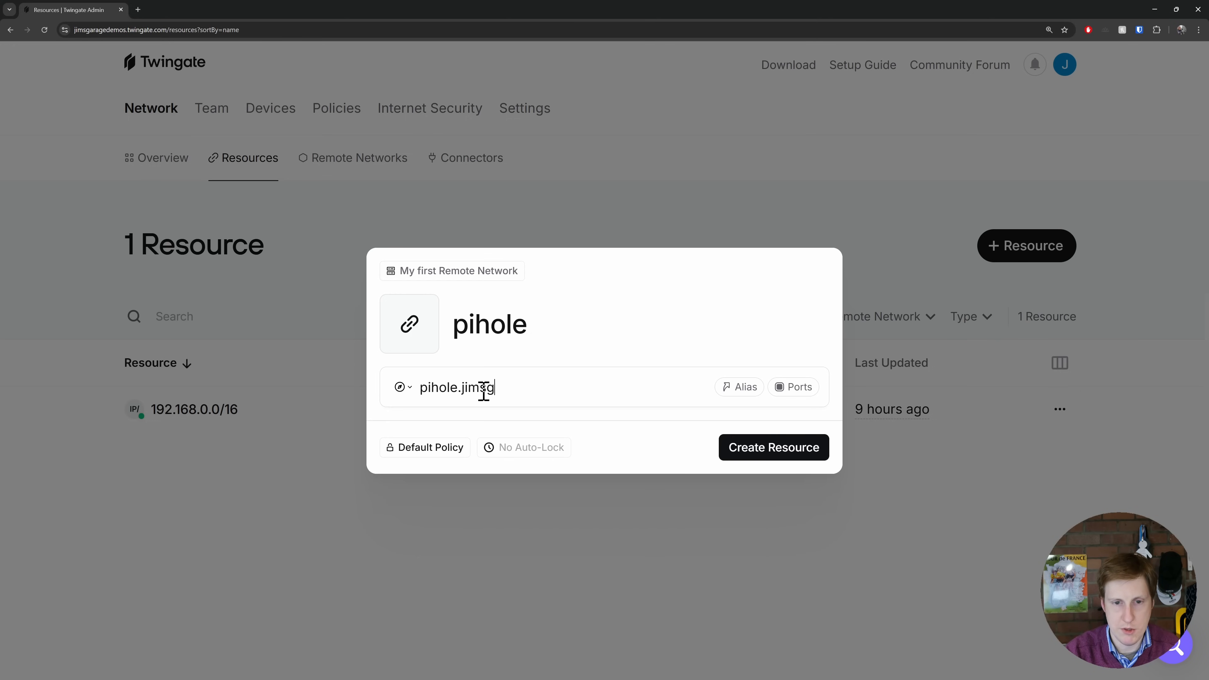
{"action": "type", "text": "arage.co.uk"}
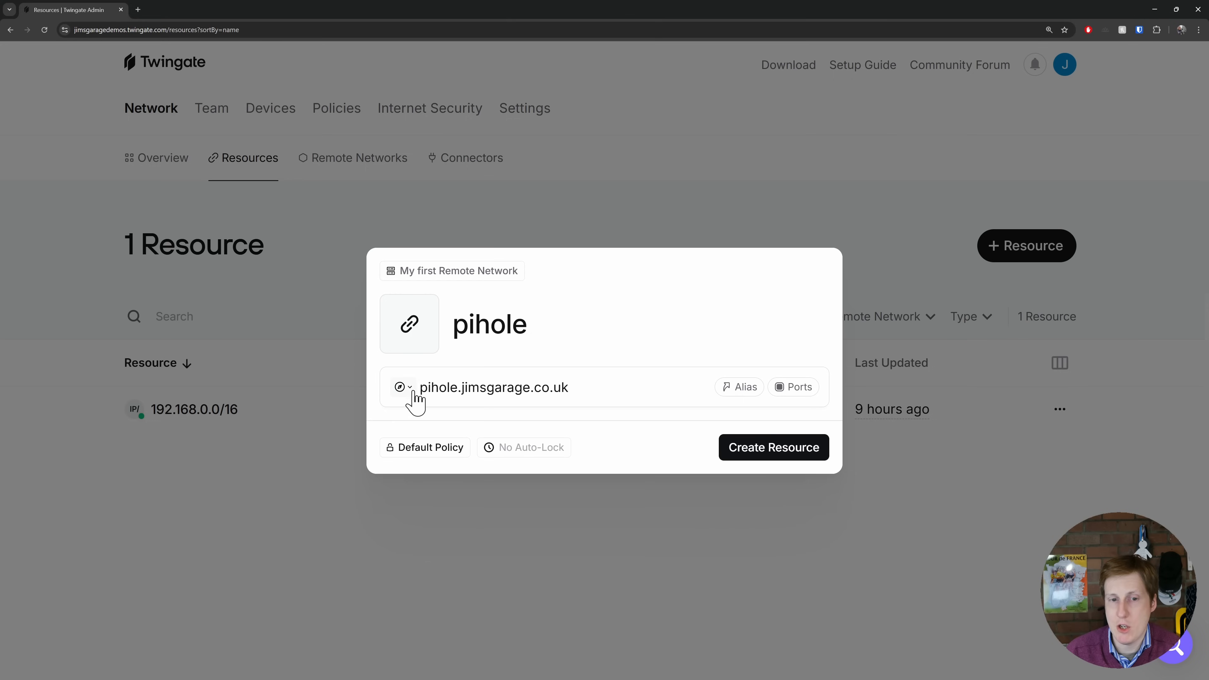
{"action": "left_click_drag", "start_coordinate": [418, 387], "coordinate": [596, 392]}
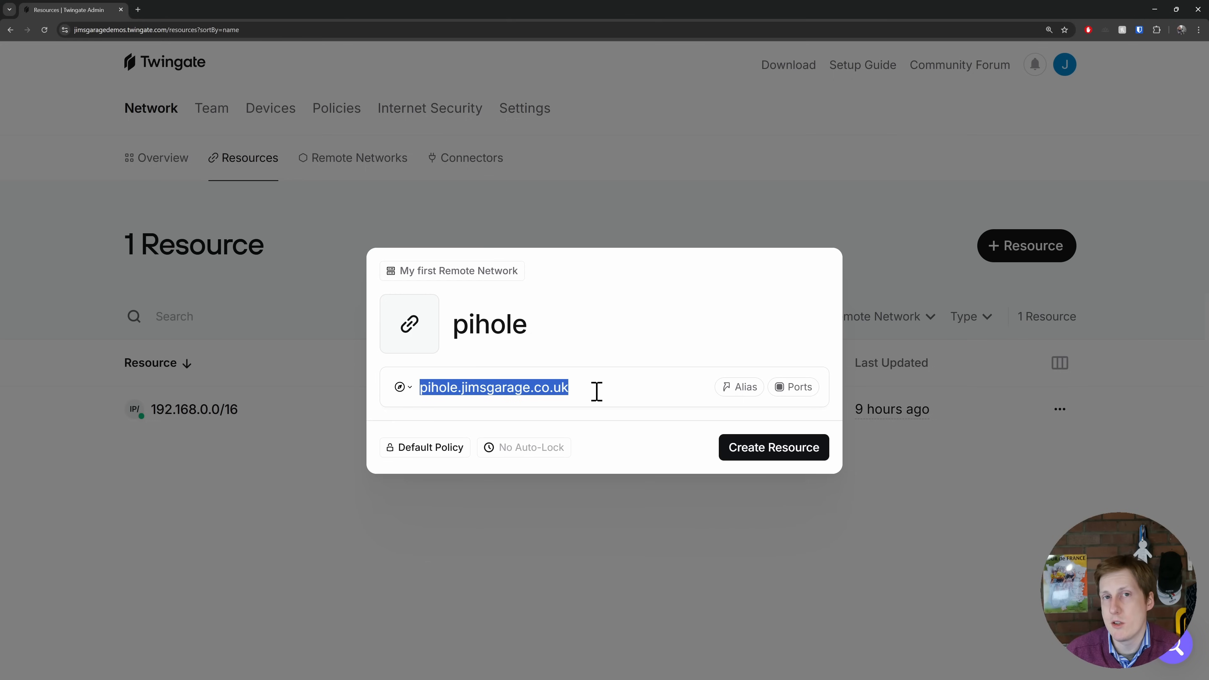
{"action": "left_click", "coordinate": [597, 391]}
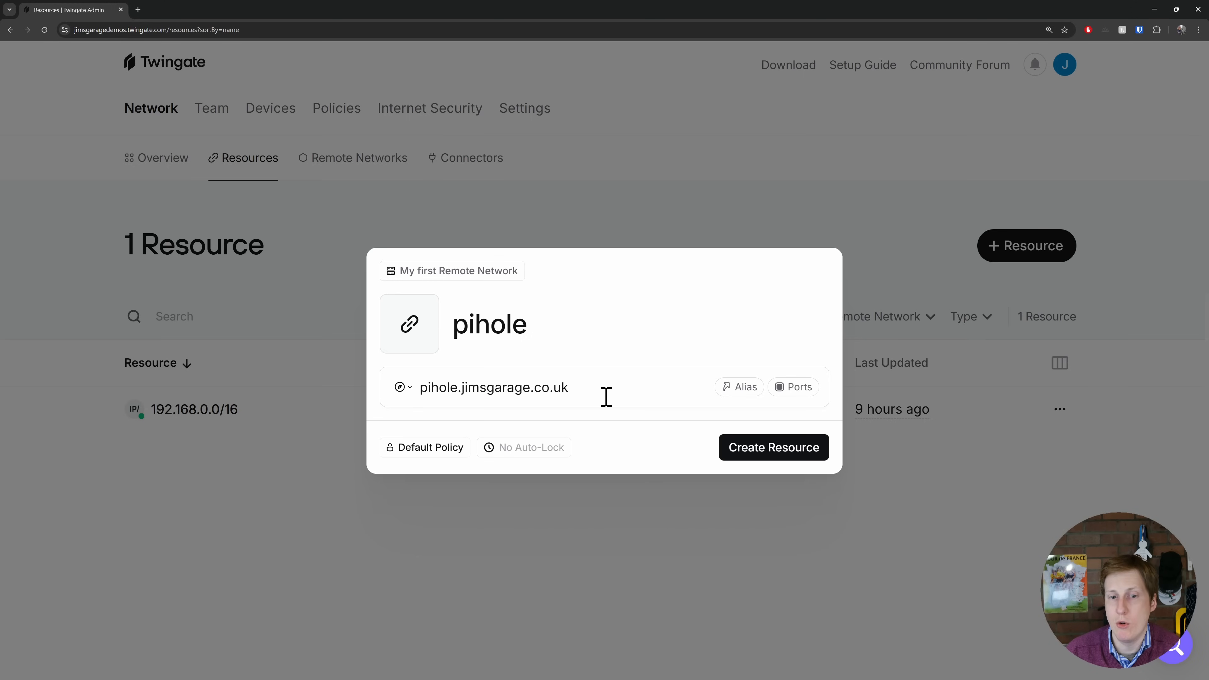
{"action": "left_click", "coordinate": [762, 456]}
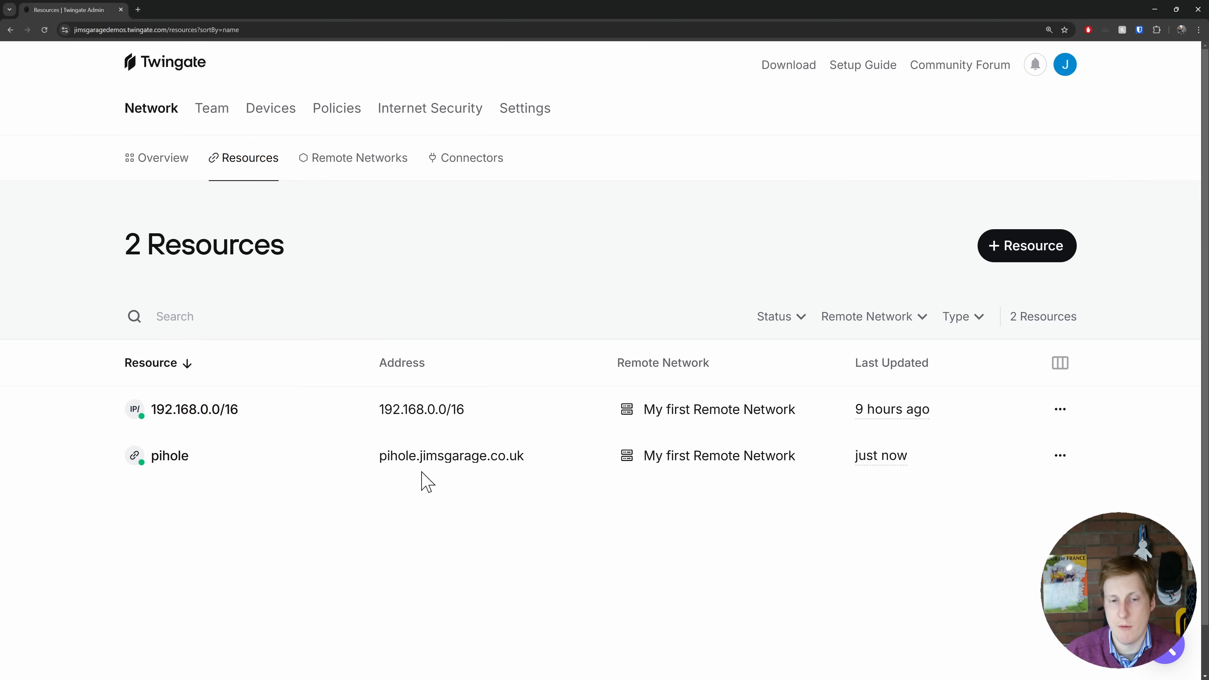
- View the pihole resource's address and port restriction options in the admin console, and select pihole in the phone's Twingate client
{"action": "mouse_move", "coordinate": [386, 460]}
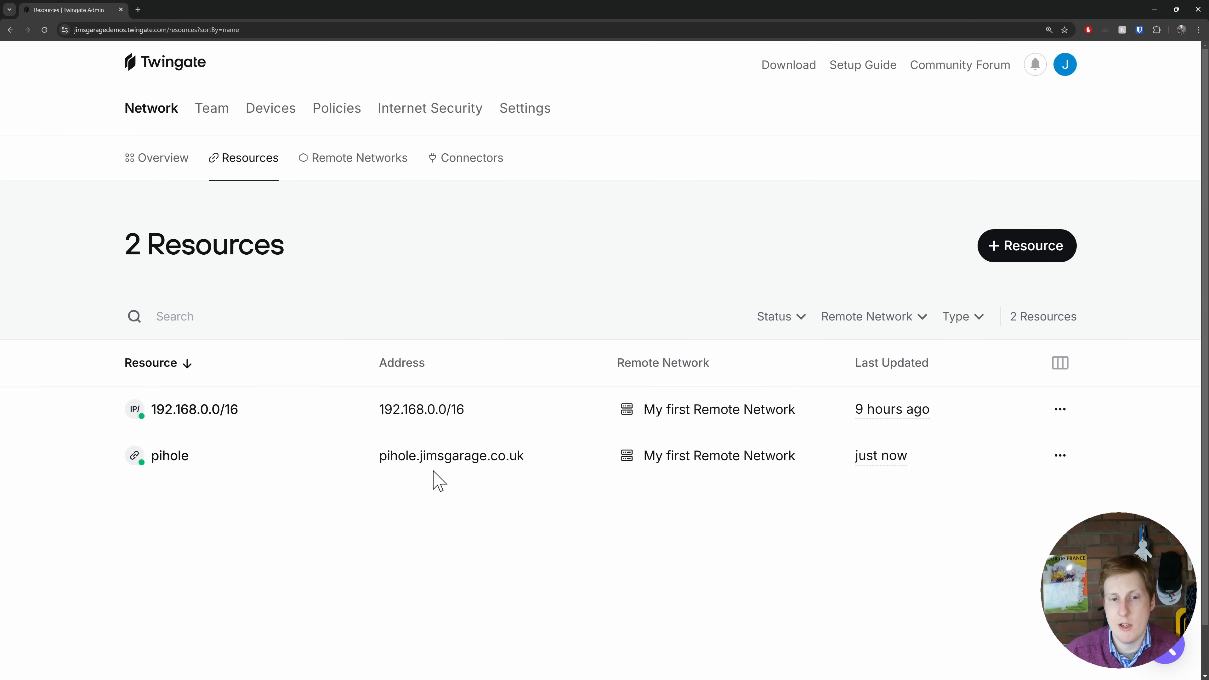
{"action": "left_click_drag", "start_coordinate": [374, 461], "coordinate": [539, 462]}
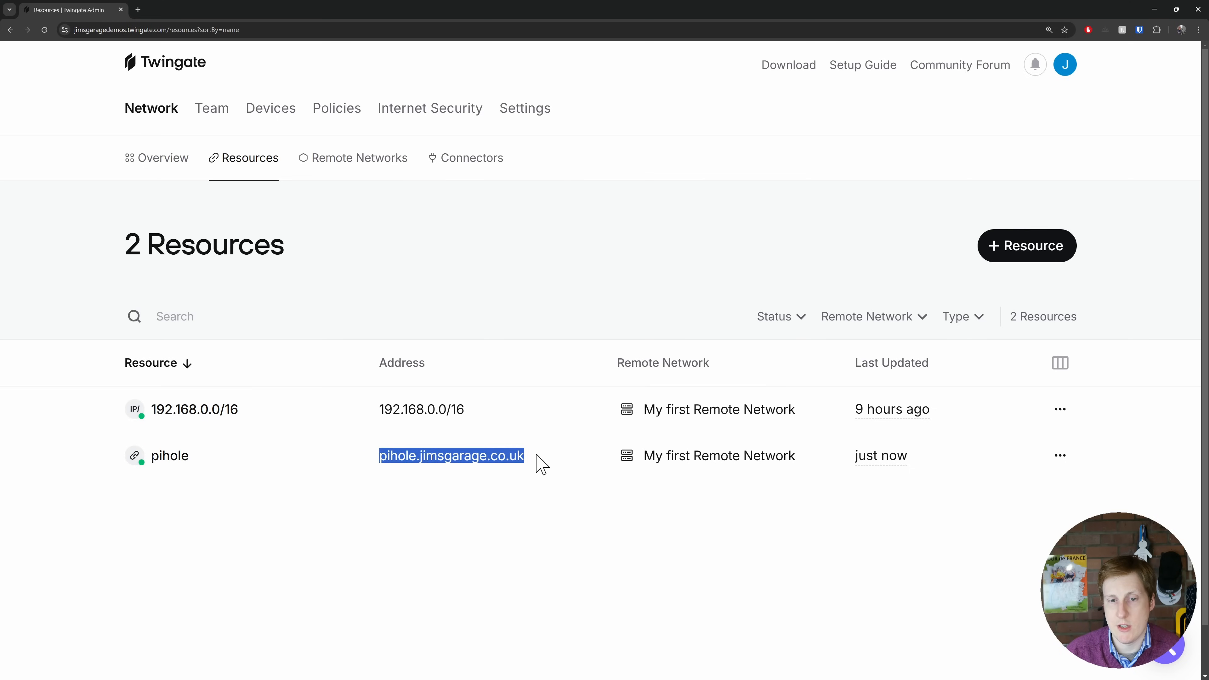
{"action": "left_click", "coordinate": [483, 470]}
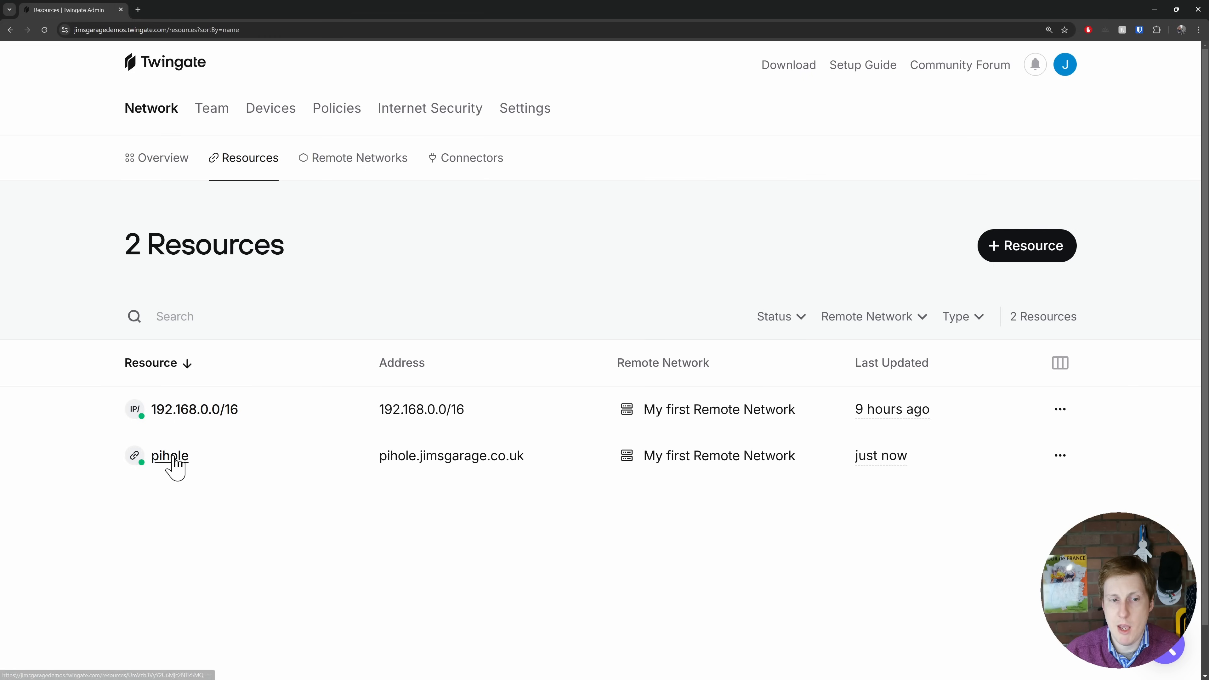
{"action": "left_click", "coordinate": [173, 458]}
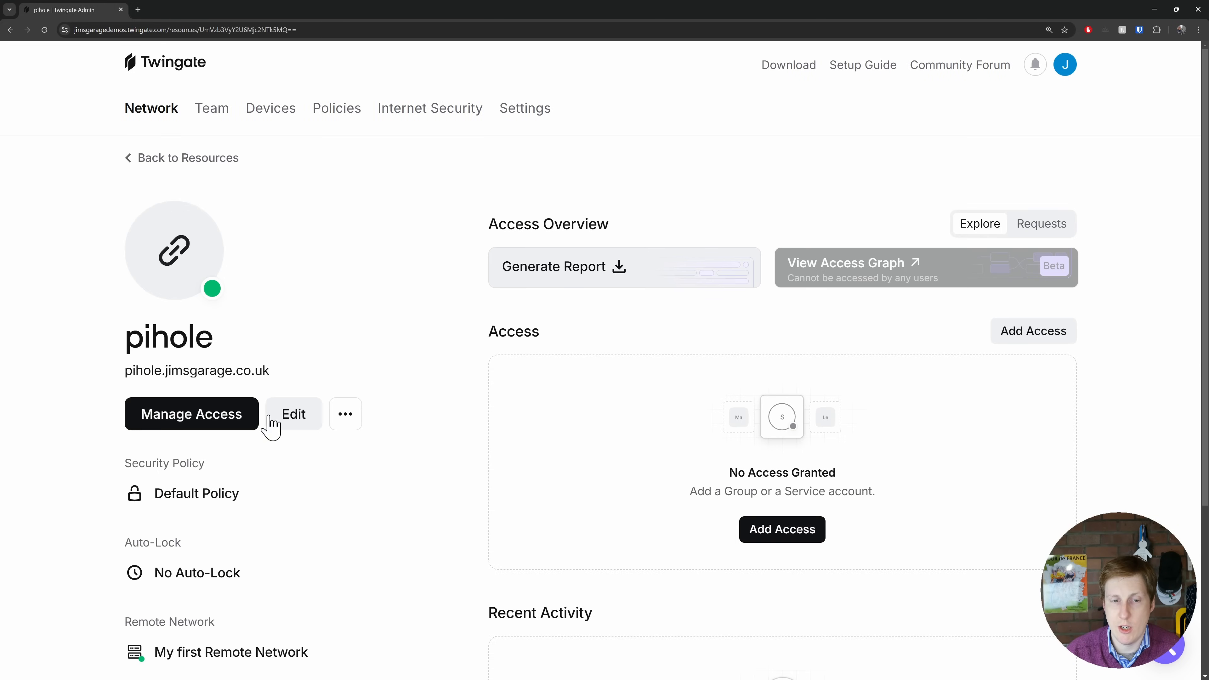
{"action": "left_click", "coordinate": [299, 418]}
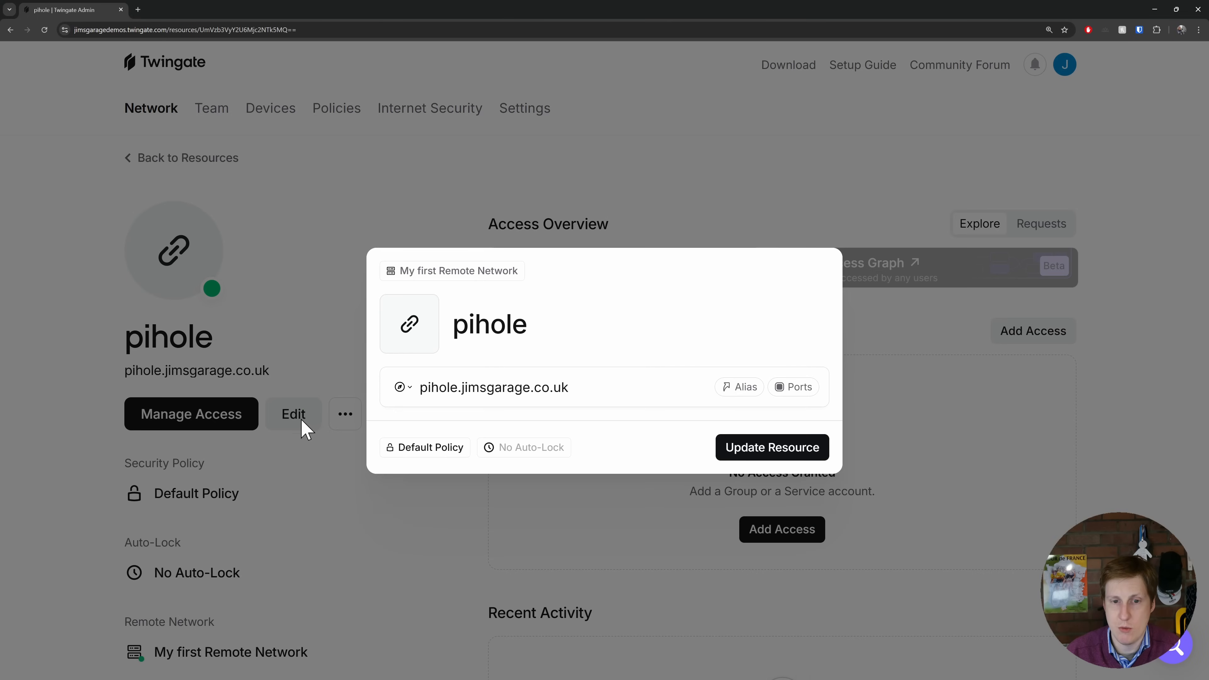
{"action": "left_click", "coordinate": [789, 388]}
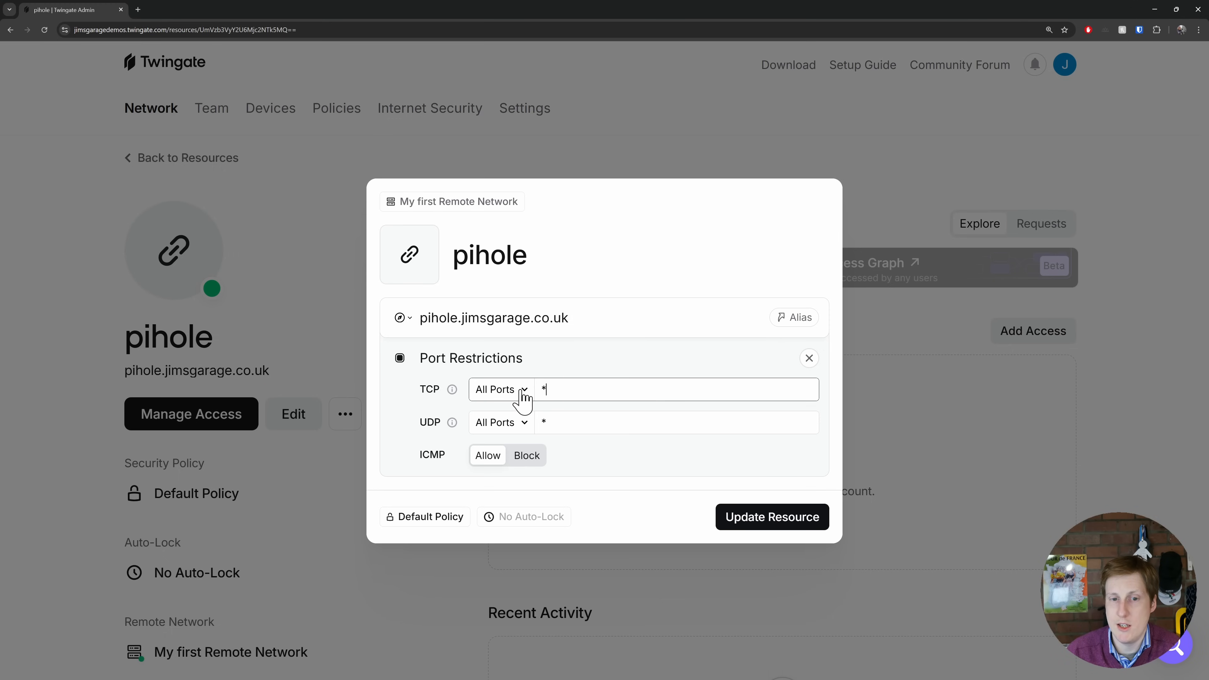
{"action": "left_click_drag", "start_coordinate": [569, 391], "coordinate": [531, 390]}
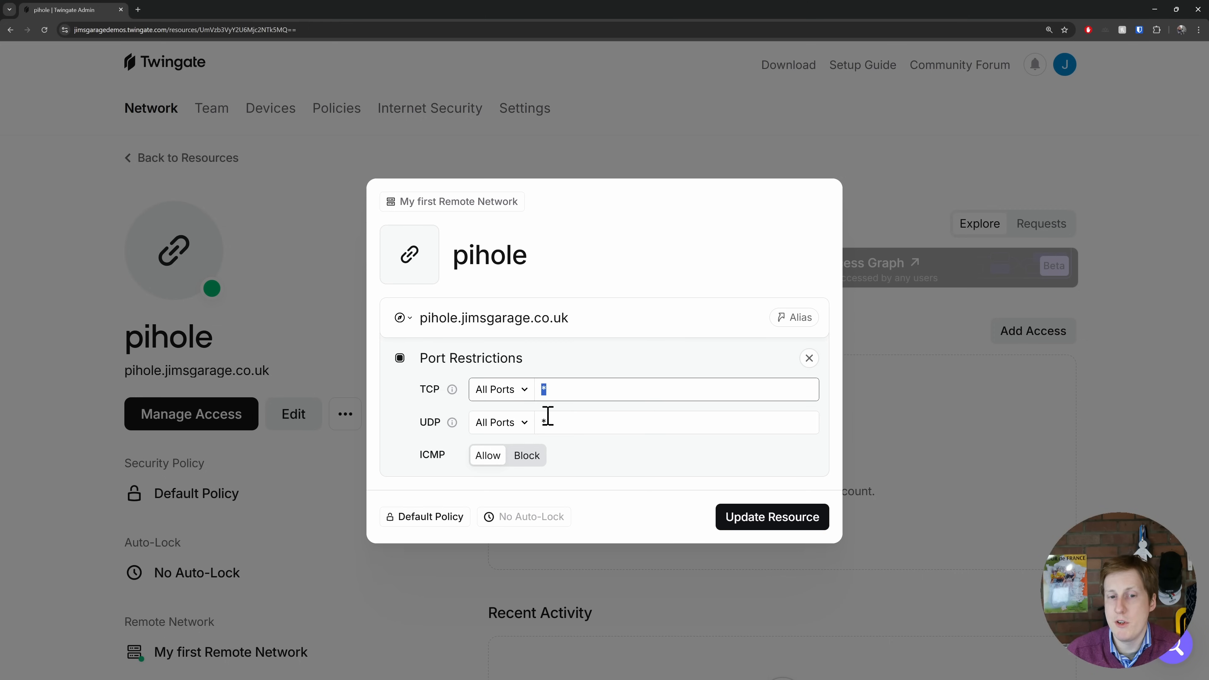
{"action": "mouse_move", "coordinate": [463, 422]}
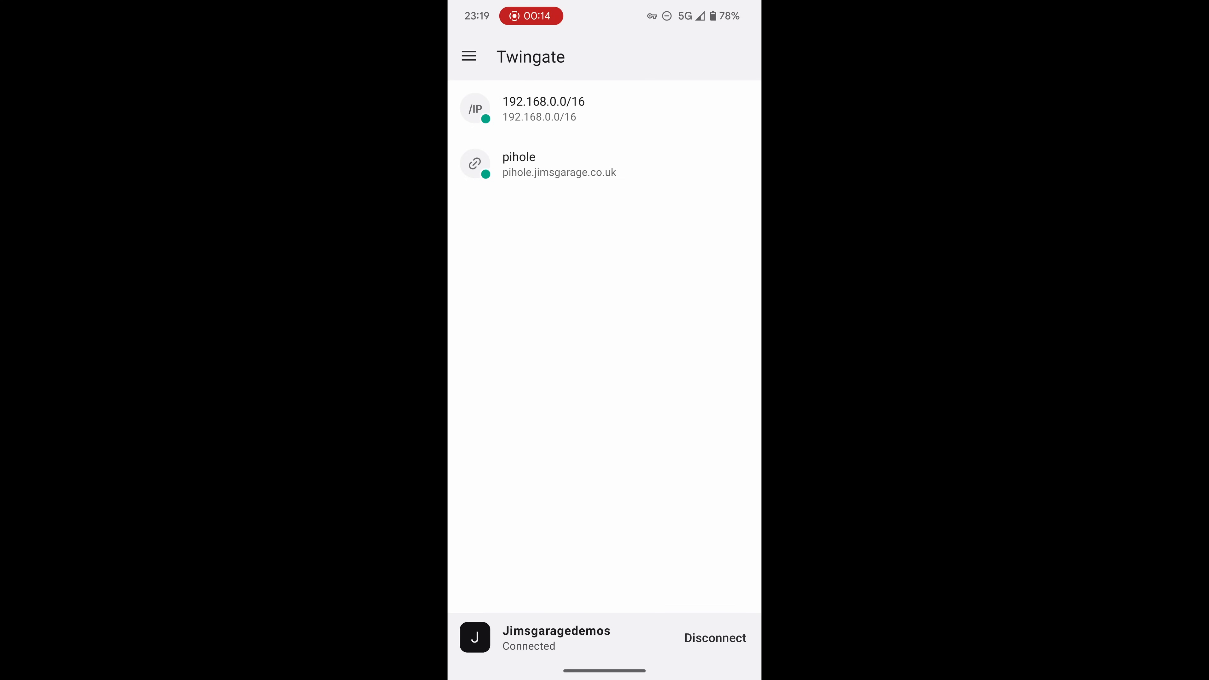
{"action": "left_click", "coordinate": [604, 164]}
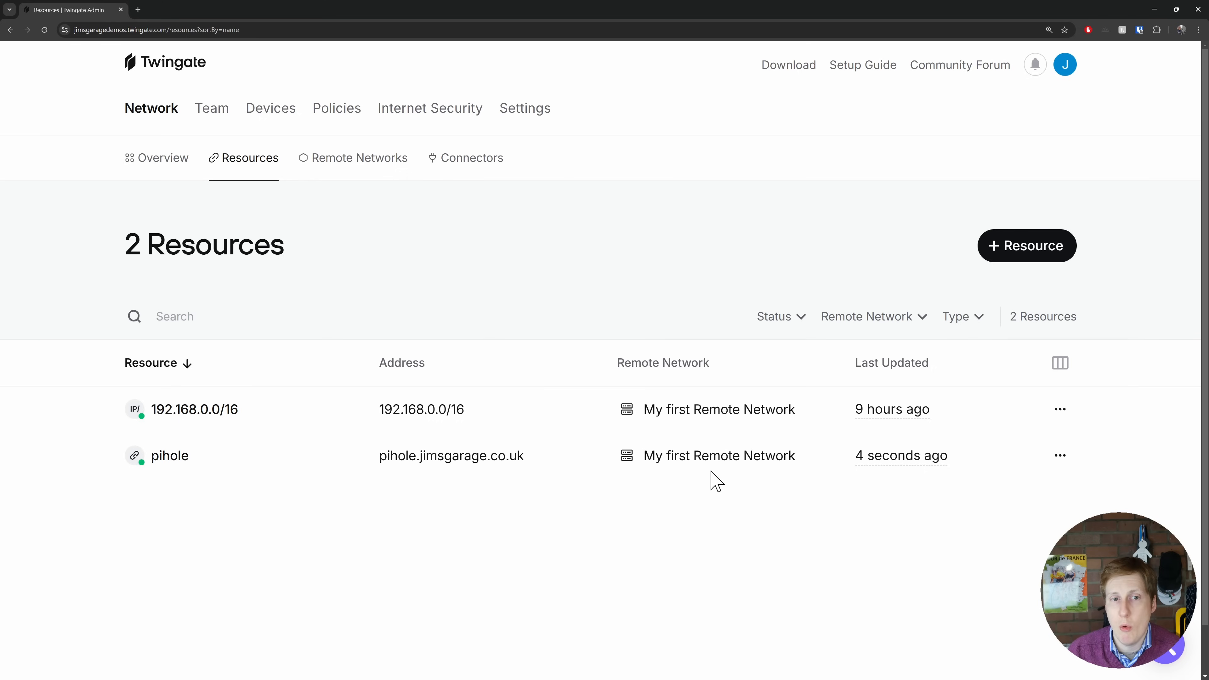
- Review the network's lists of remote networks, connectors and resources in the admin console
{"action": "left_click", "coordinate": [335, 164]}
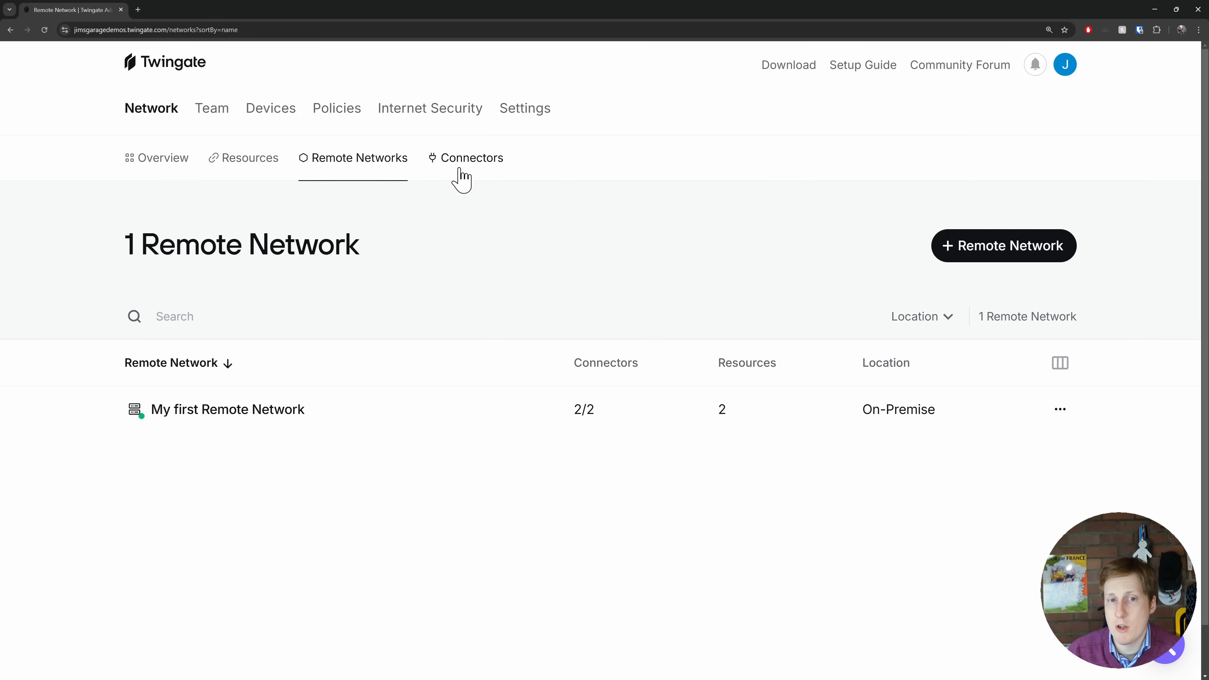
{"action": "left_click", "coordinate": [460, 180]}
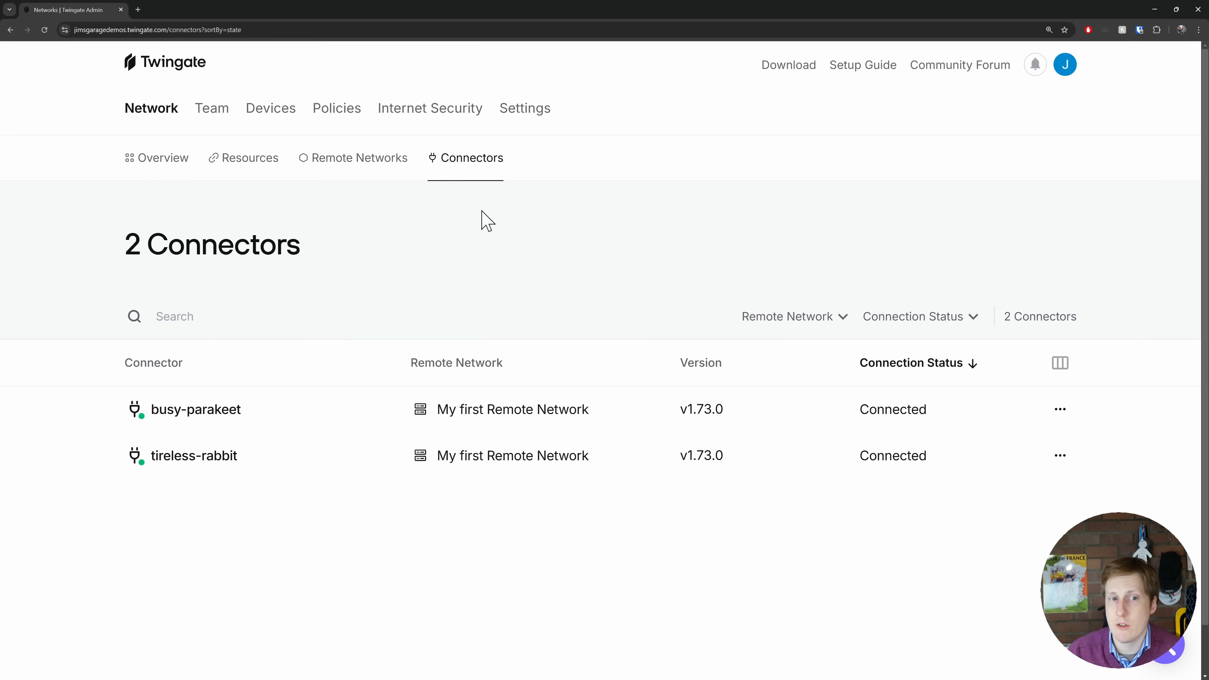
{"action": "left_click", "coordinate": [244, 171]}
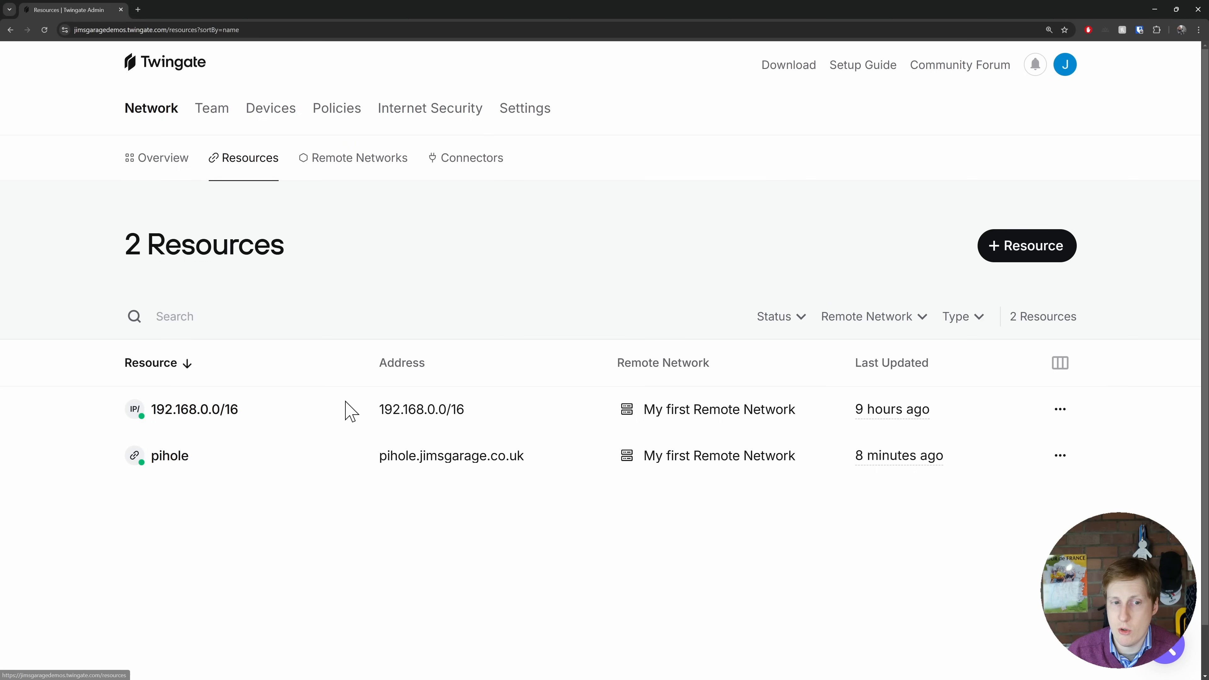
{"action": "mouse_move", "coordinate": [207, 411]}
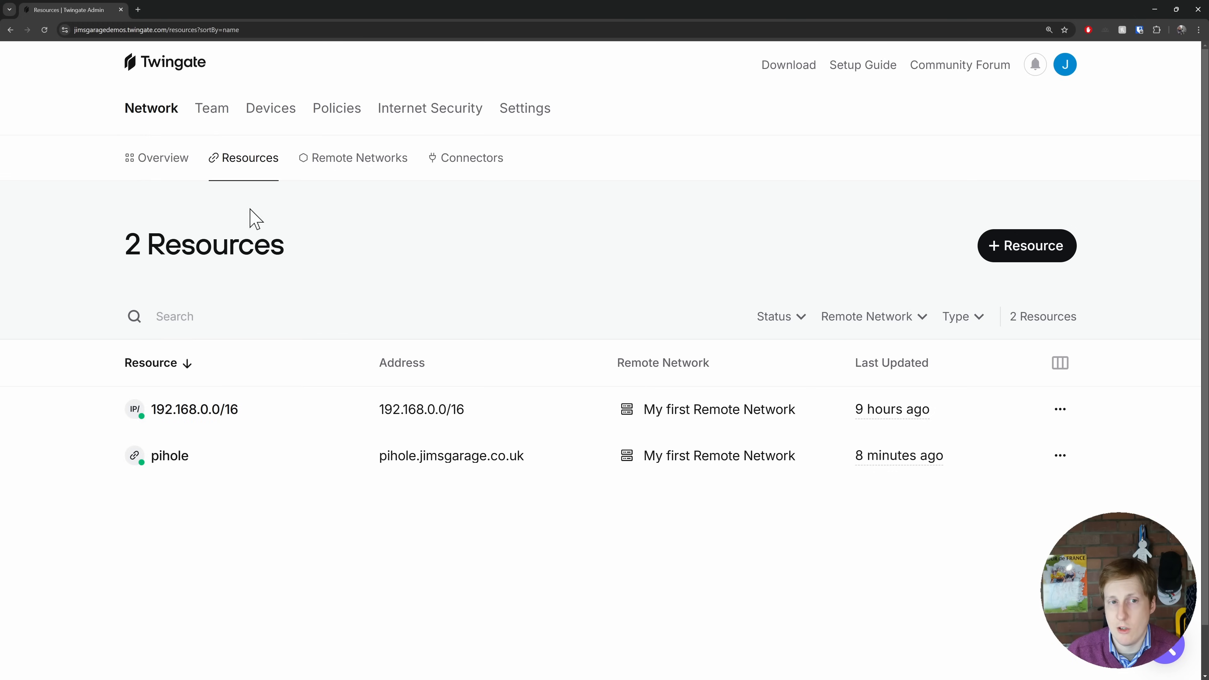
- Review the team's users, groups and services, and view the details of the test service account
{"action": "left_click", "coordinate": [212, 113]}
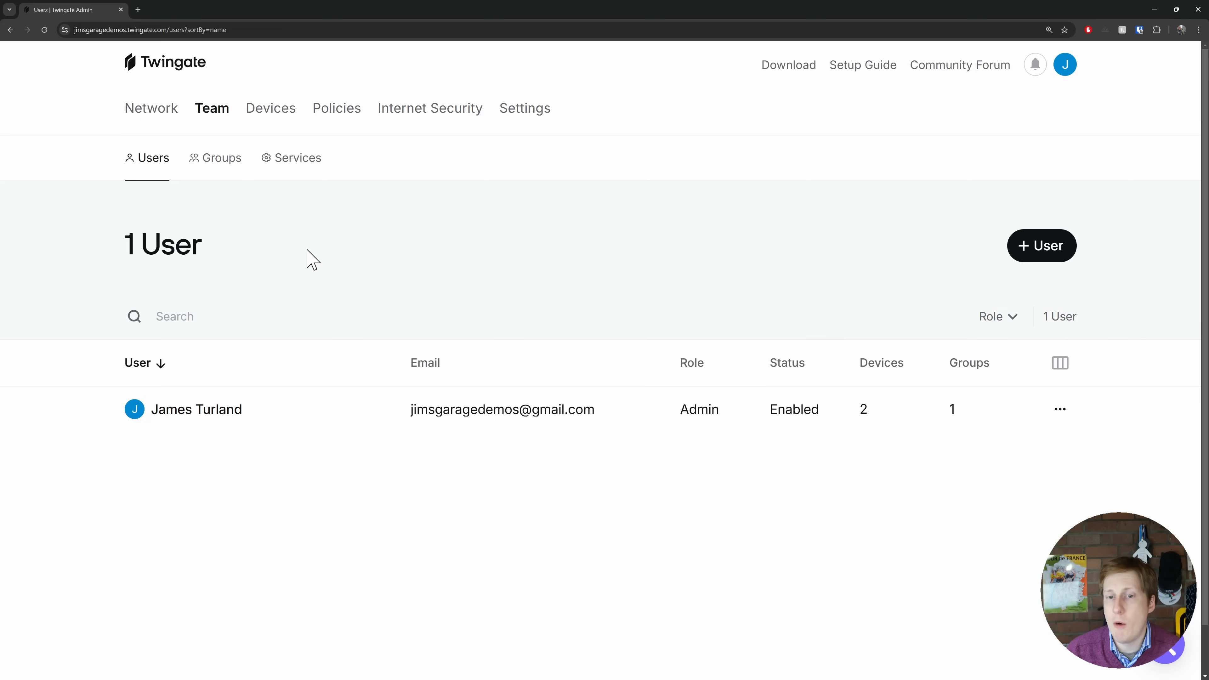
{"action": "left_click", "coordinate": [215, 161]}
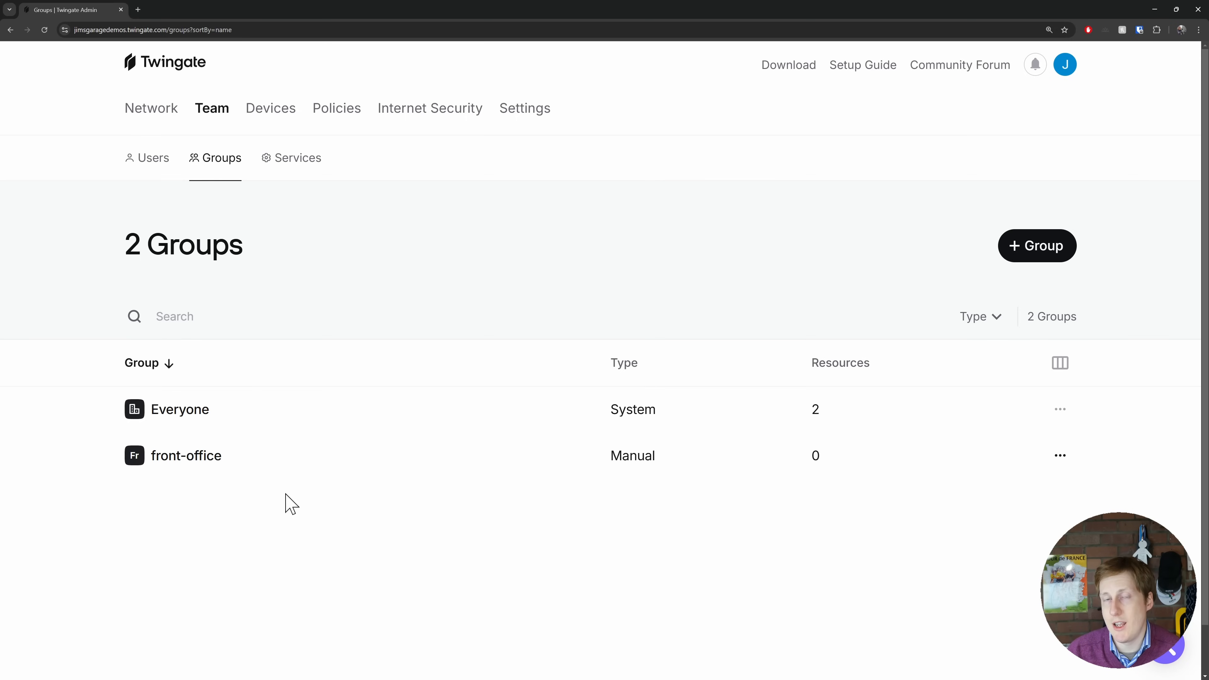
{"action": "left_click", "coordinate": [299, 161]}
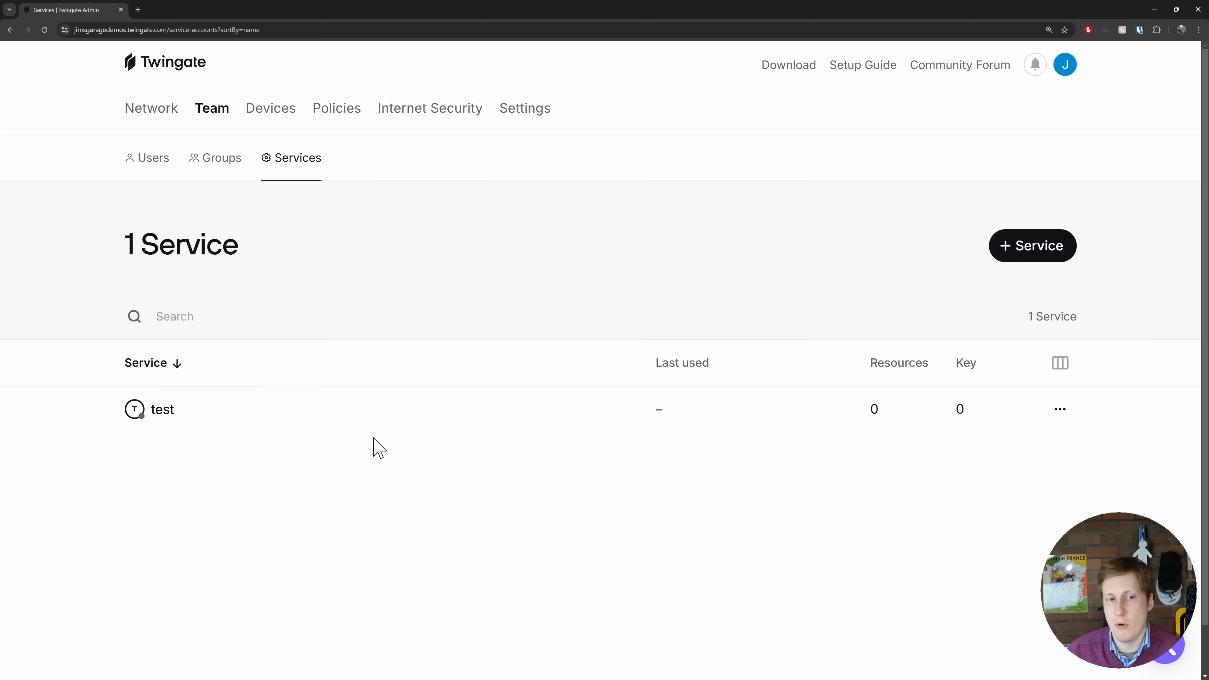
{"action": "left_click", "coordinate": [161, 410]}
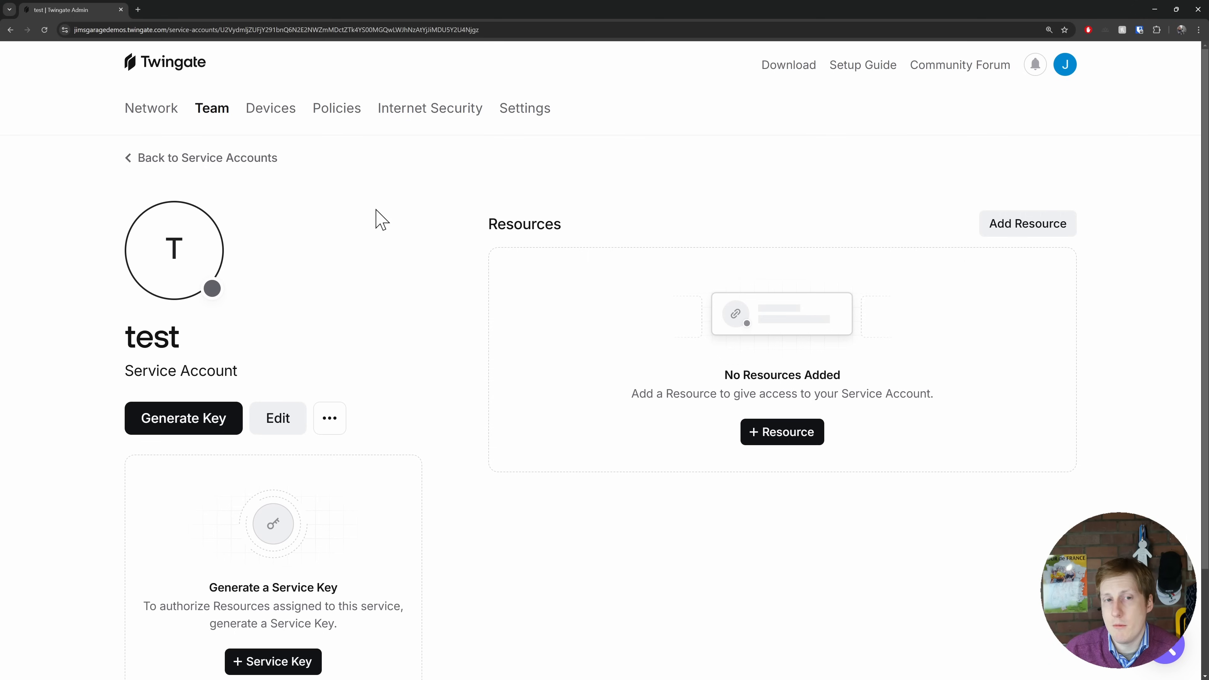
- View the registered devices, check the actions available for the Android device, and look at the serial numbers section
{"action": "left_click", "coordinate": [278, 119]}
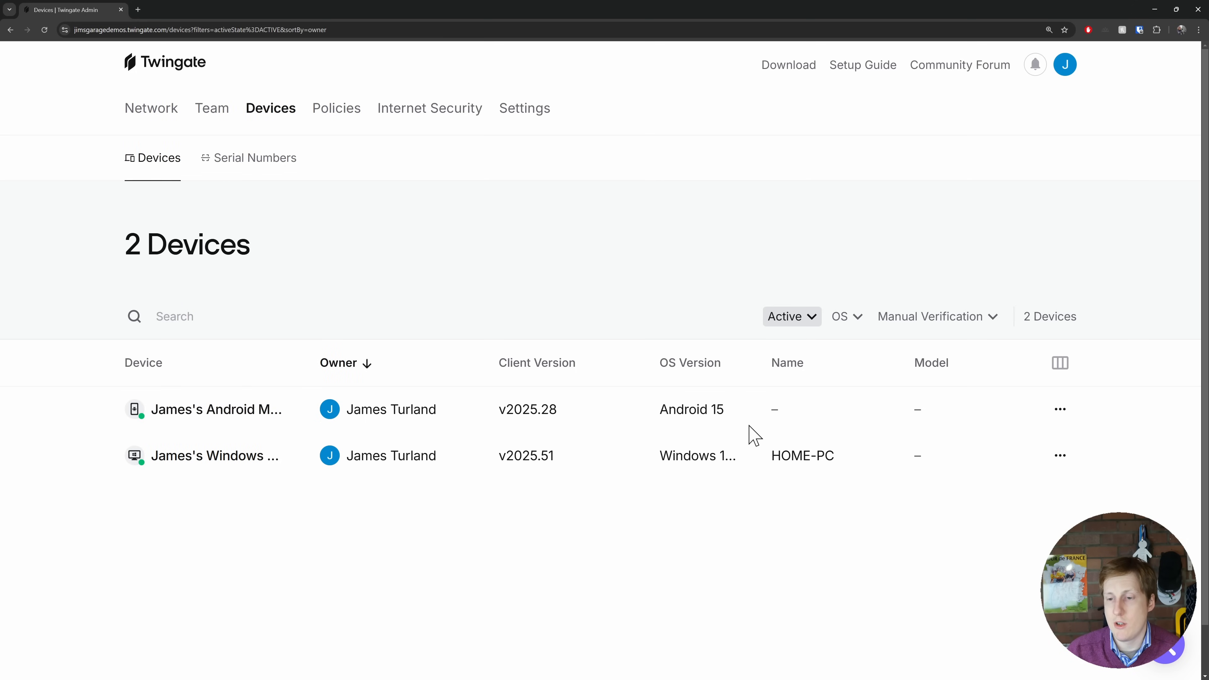
{"action": "left_click", "coordinate": [1062, 411]}
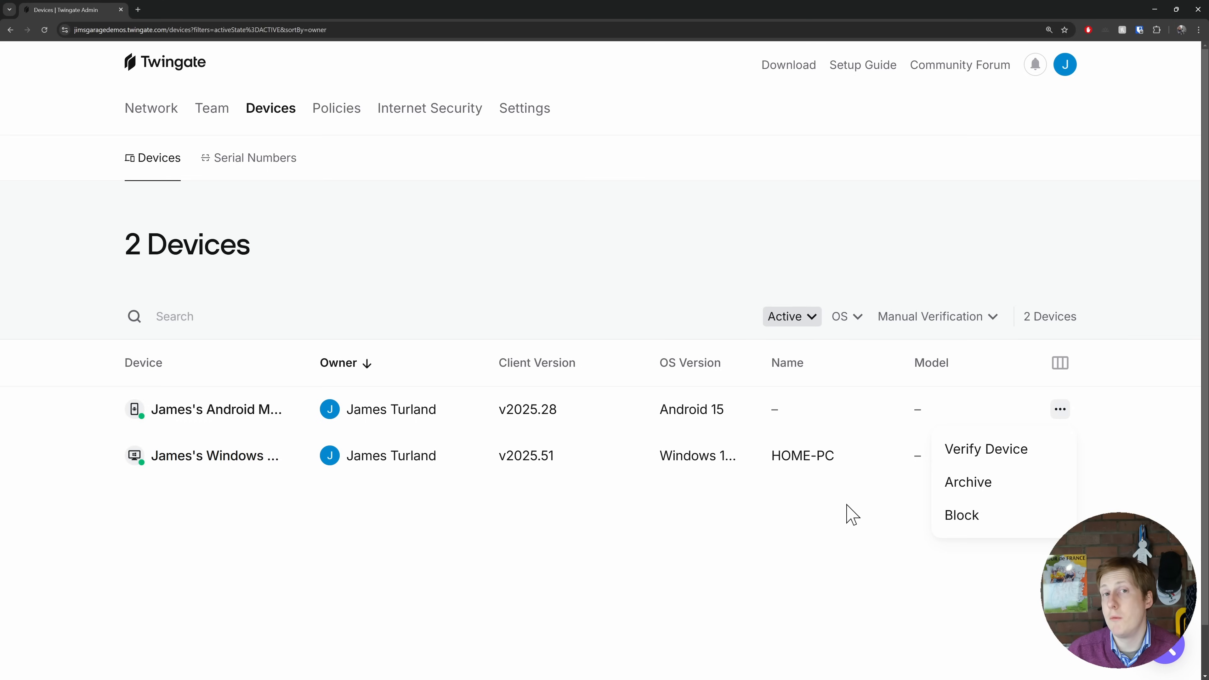
{"action": "left_click", "coordinate": [764, 521]}
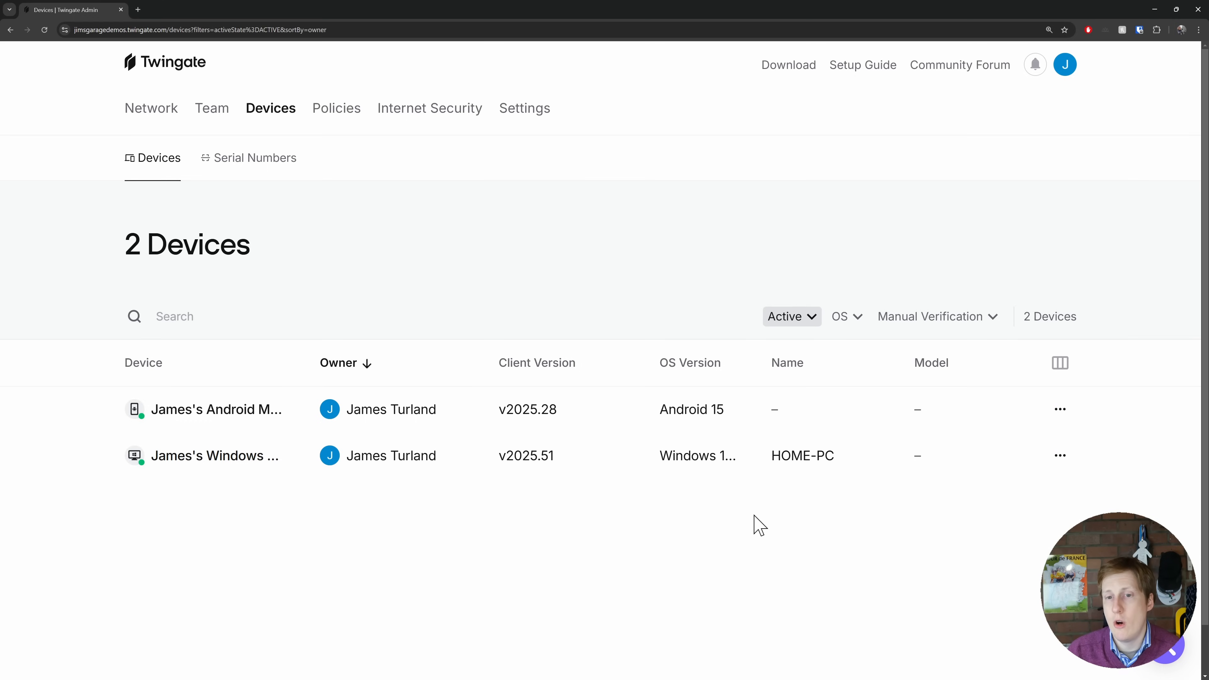
{"action": "left_click", "coordinate": [246, 162]}
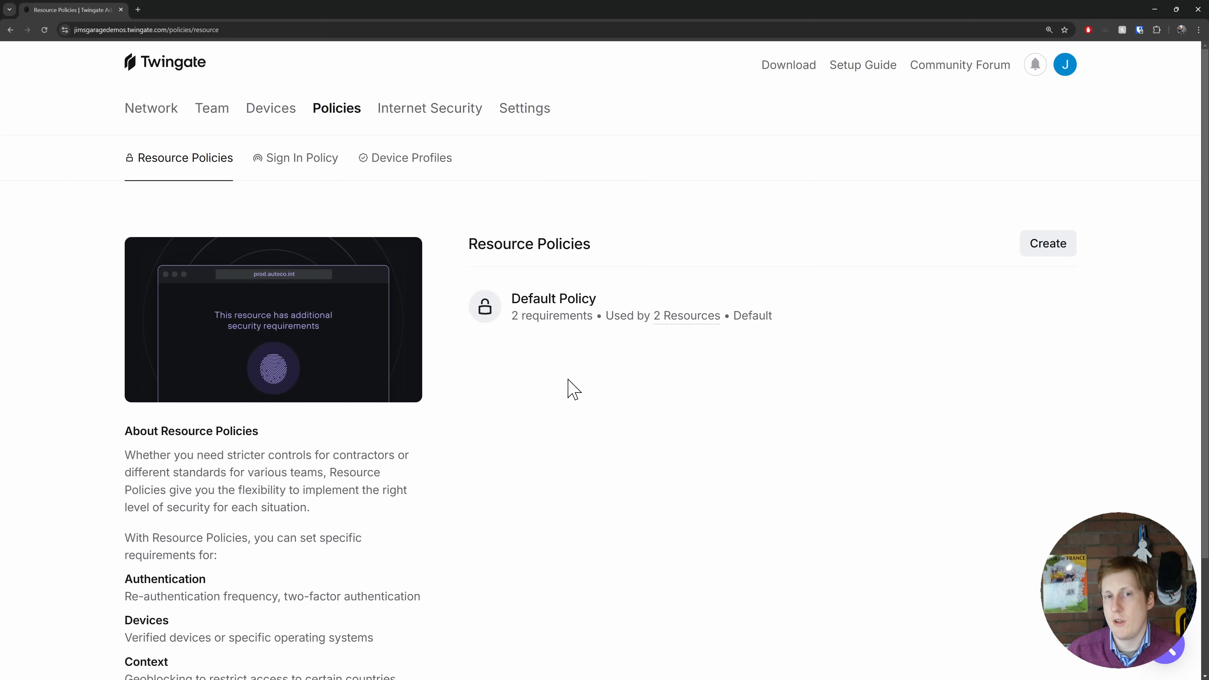
- Read the resource policy information on authentication, devices and context, and view the sign-in policy's requirements
{"action": "scroll", "coordinate": [522, 474], "scroll_direction": "down", "scroll_amount": 3}
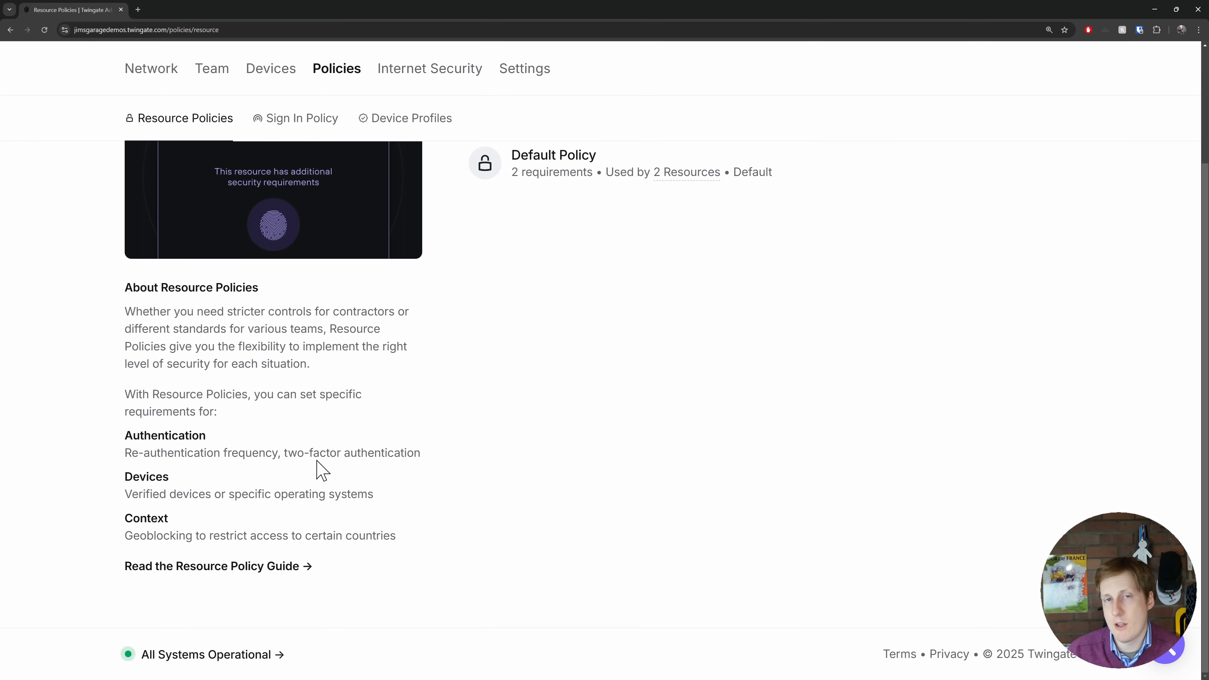
{"action": "left_click_drag", "start_coordinate": [285, 454], "coordinate": [439, 461]}
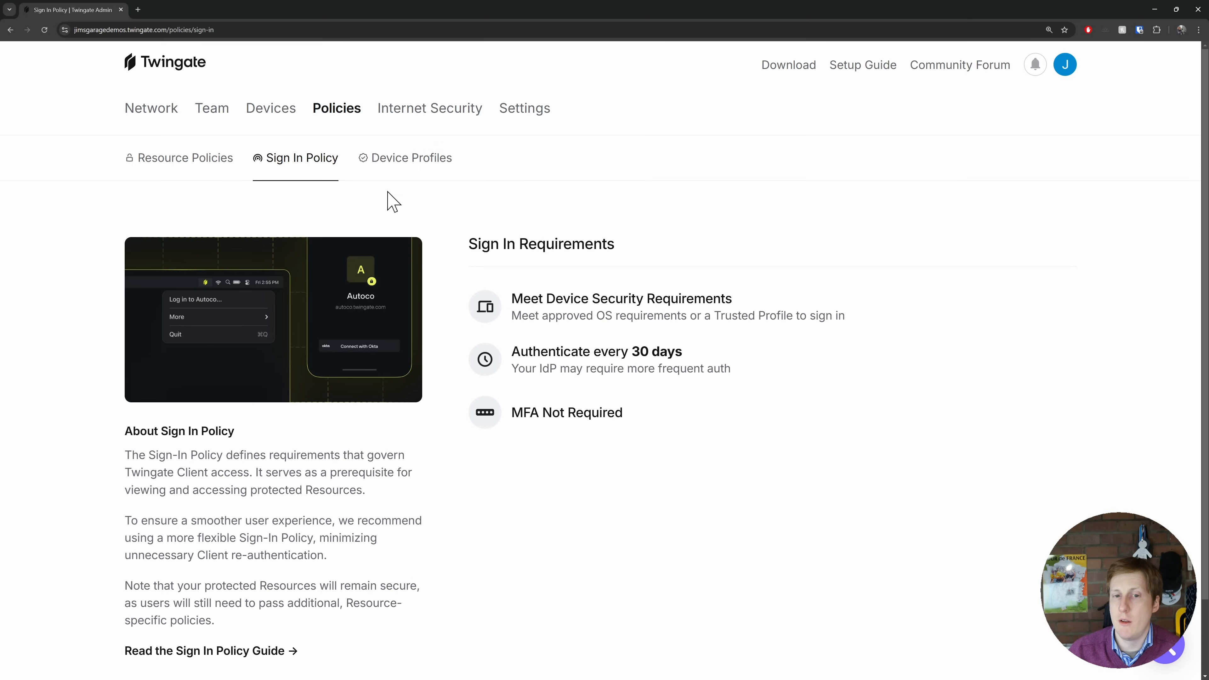
{"action": "mouse_move", "coordinate": [526, 297]}
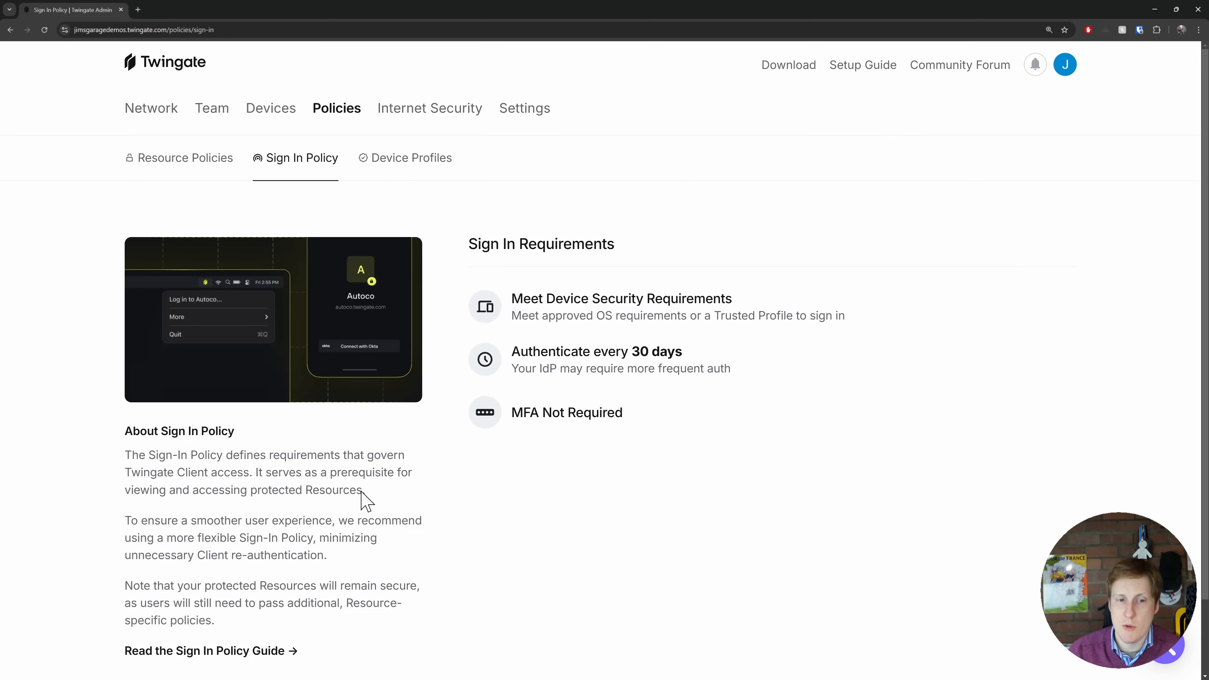
- Read the description of what the sign-in policy governs and the recommendation for a flexible policy
{"action": "left_click_drag", "start_coordinate": [132, 461], "coordinate": [338, 563]}
{"action": "left_click", "coordinate": [339, 555]}
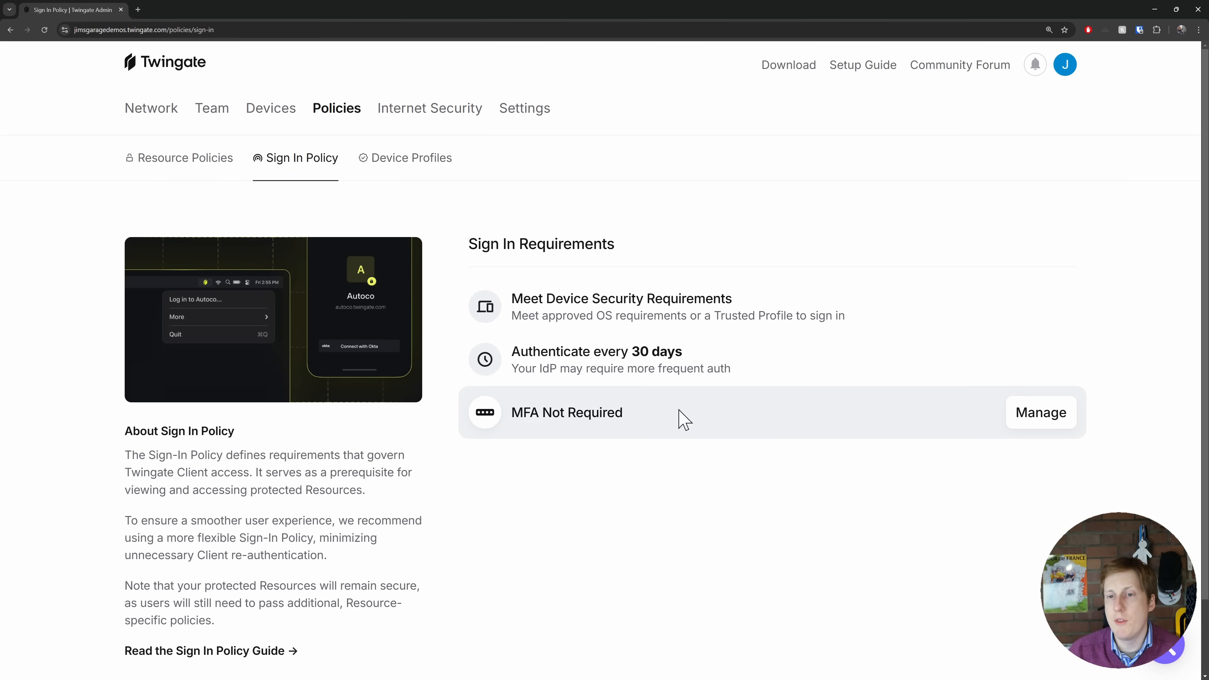
- Block iOS among the approved operating systems in the device profiles
{"action": "left_click", "coordinate": [425, 163]}
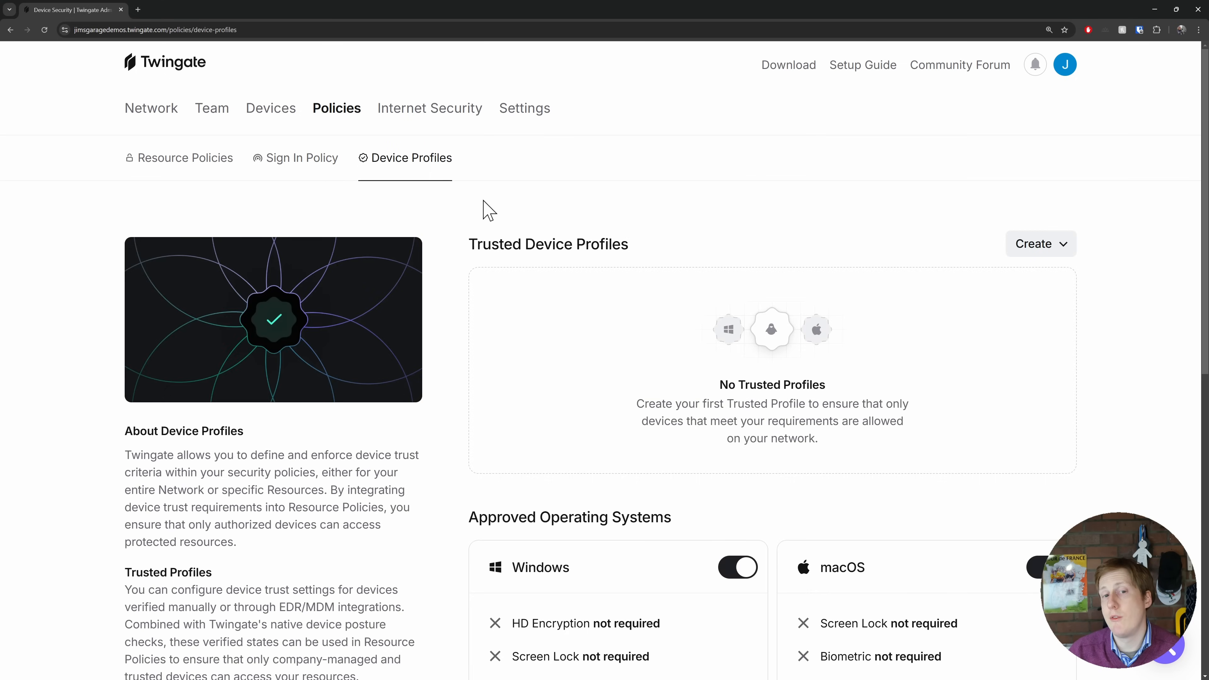
{"action": "scroll", "coordinate": [571, 333], "scroll_direction": "down", "scroll_amount": 1}
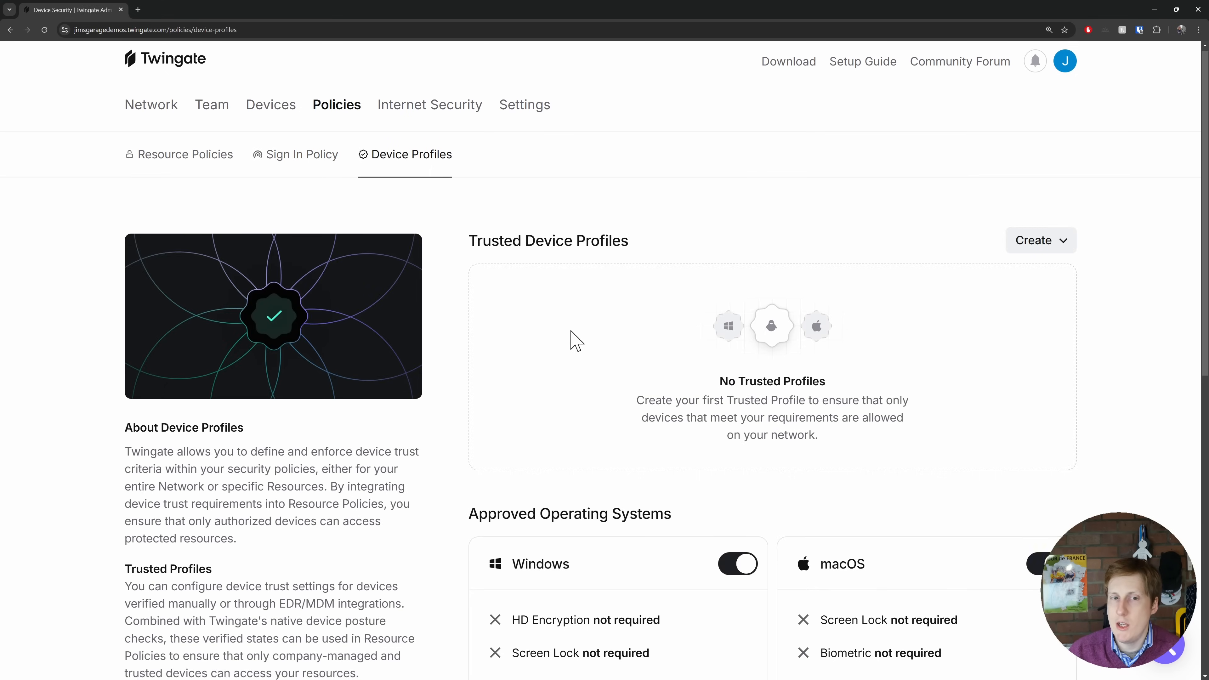
{"action": "scroll", "coordinate": [576, 341], "scroll_direction": "down", "scroll_amount": 5}
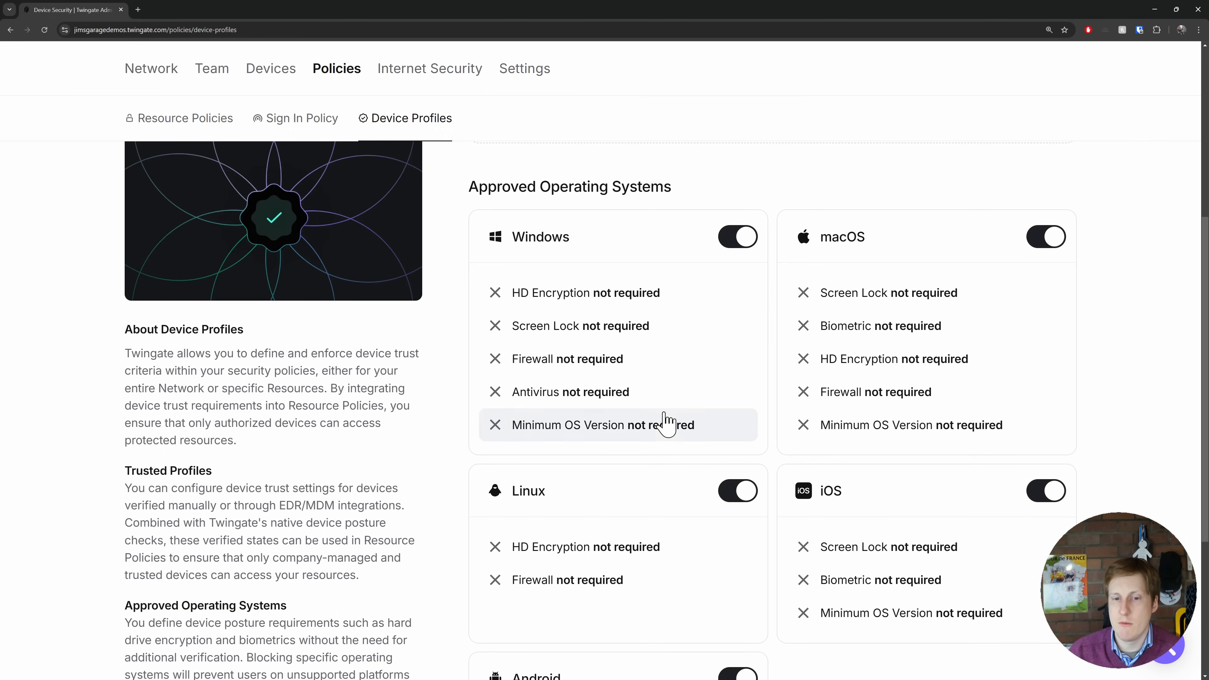
{"action": "scroll", "coordinate": [664, 424], "scroll_direction": "down", "scroll_amount": 3}
{"action": "scroll", "coordinate": [701, 453], "scroll_direction": "up", "scroll_amount": 3}
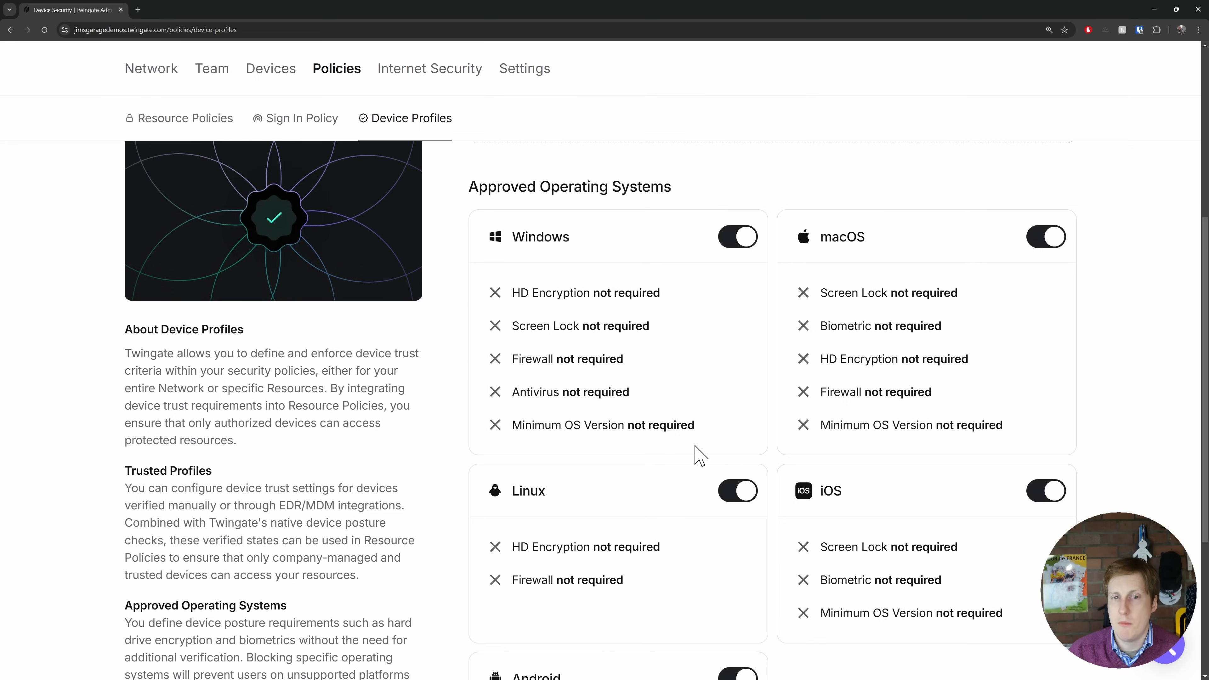
{"action": "scroll", "coordinate": [661, 467], "scroll_direction": "down", "scroll_amount": 3}
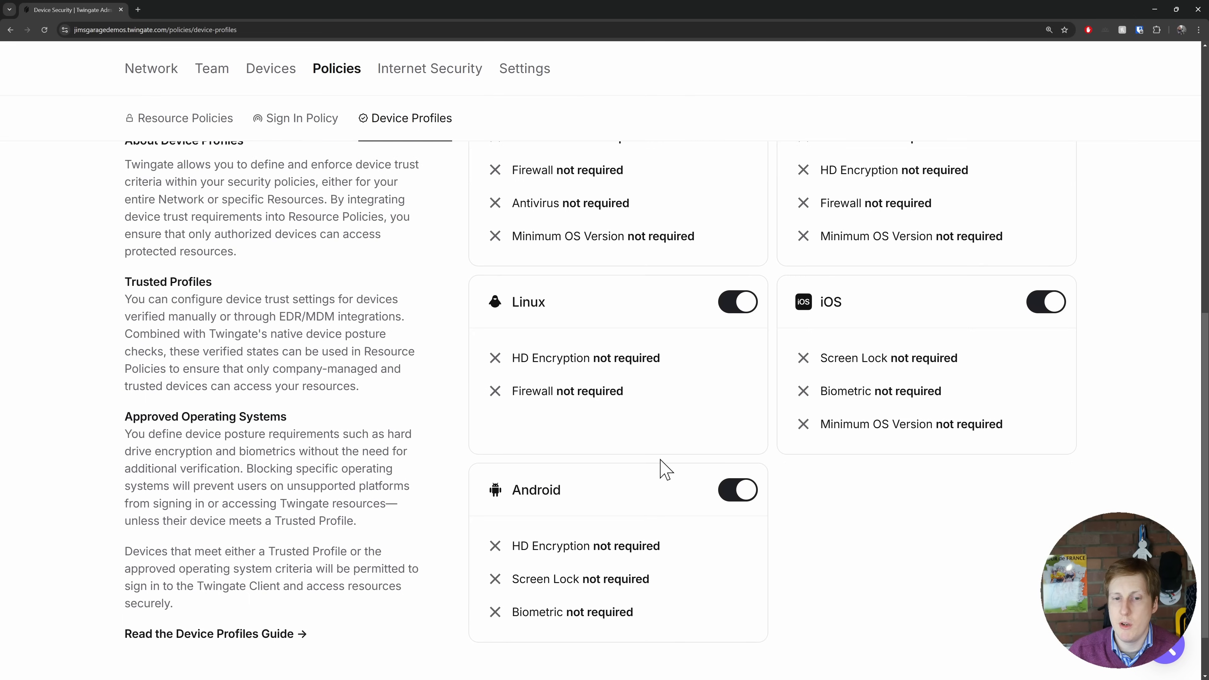
{"action": "left_click", "coordinate": [1042, 302]}
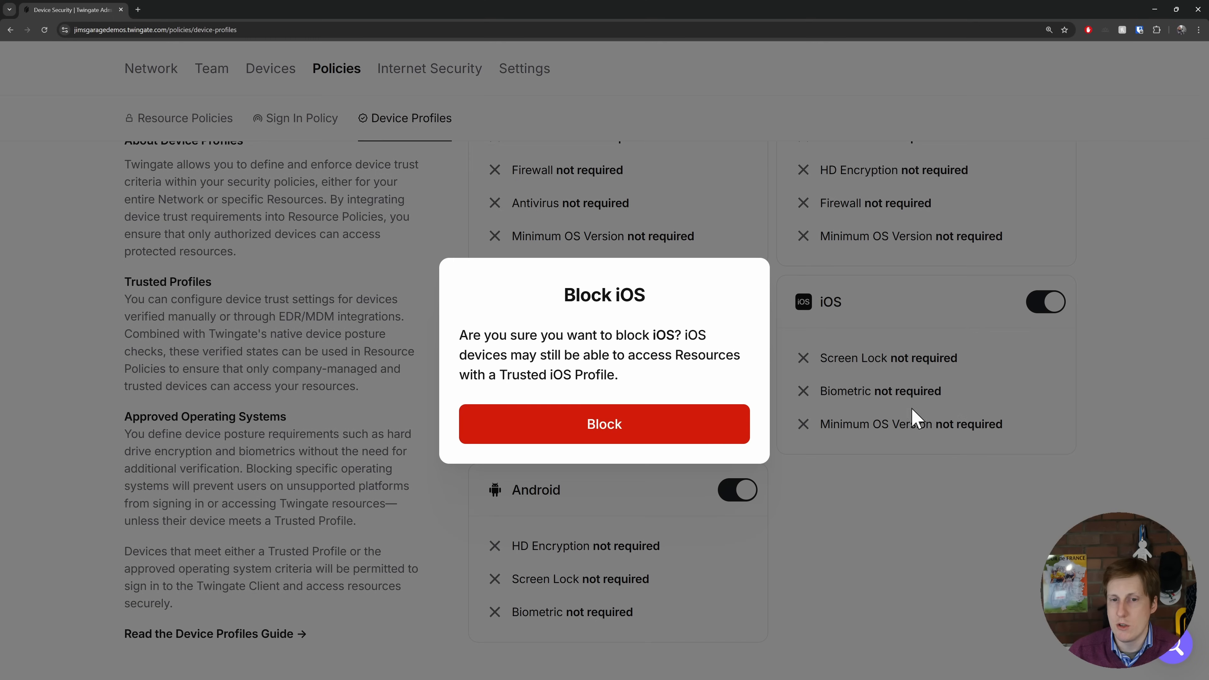
{"action": "left_click", "coordinate": [646, 433]}
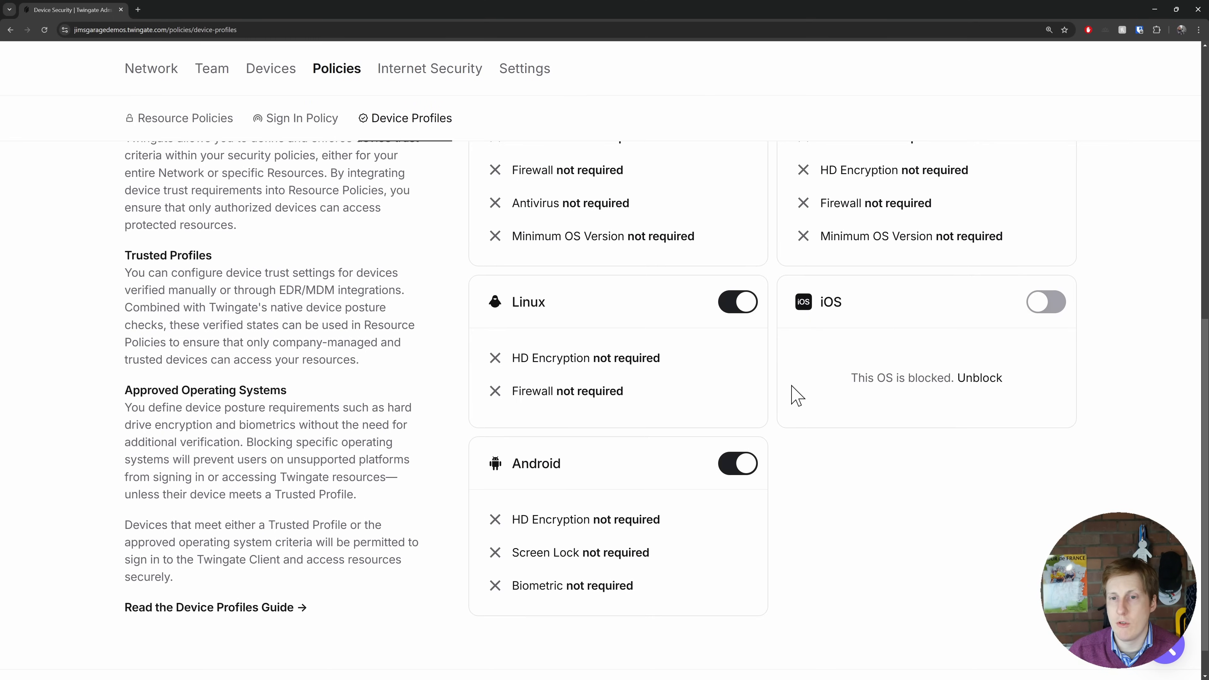
- Require HD Encryption, Biometric and Screen Lock as the minimum macOS device posture checks
{"action": "scroll", "coordinate": [794, 394], "scroll_direction": "up", "scroll_amount": 2}
{"action": "scroll", "coordinate": [838, 418], "scroll_direction": "up", "scroll_amount": 1}
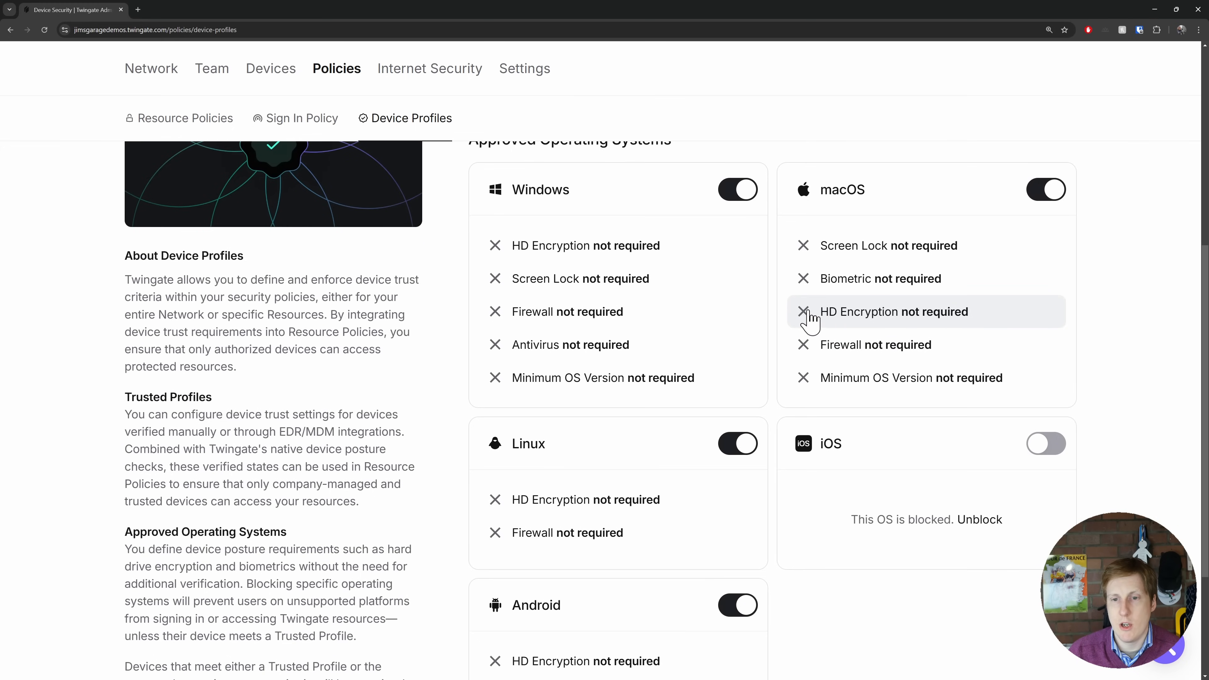
{"action": "left_click", "coordinate": [814, 326]}
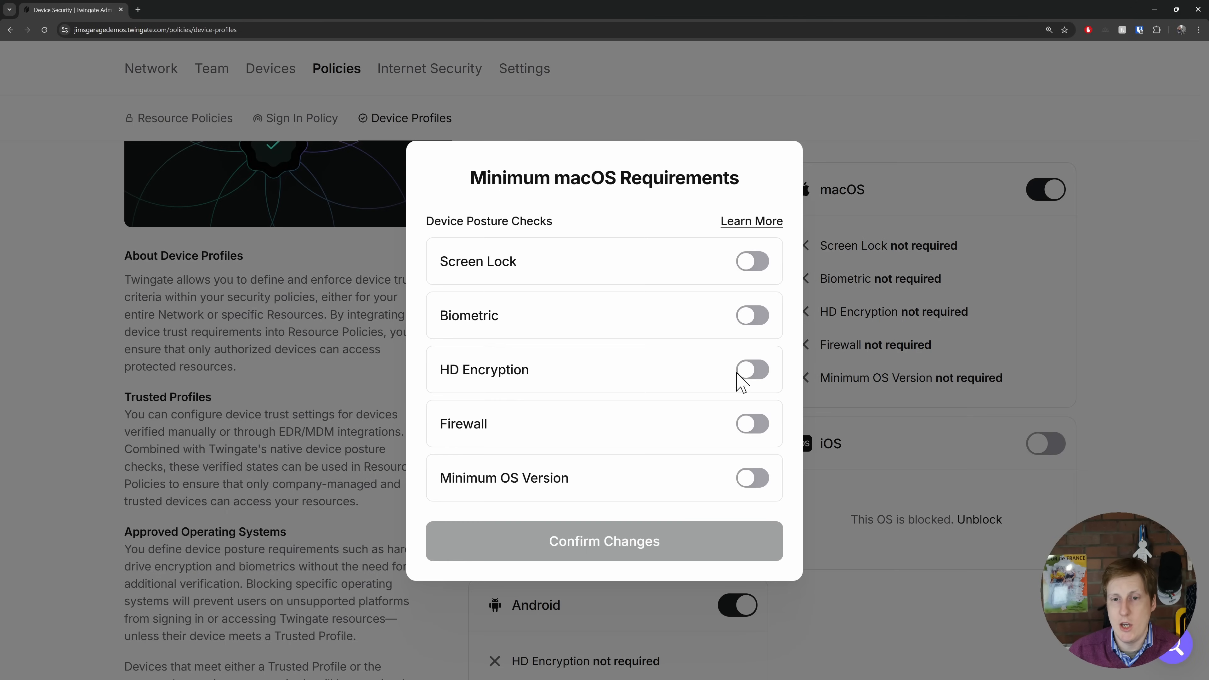
{"action": "left_click", "coordinate": [743, 374]}
{"action": "left_click", "coordinate": [748, 291]}
{"action": "left_click", "coordinate": [756, 241]}
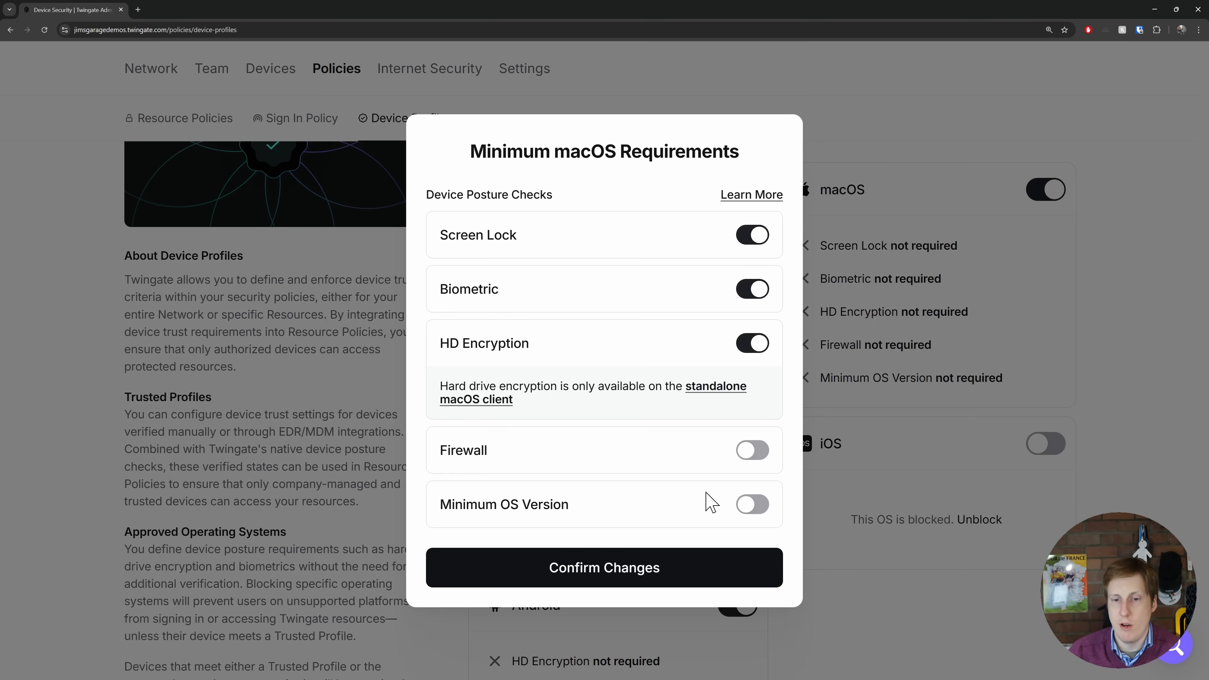
{"action": "left_click", "coordinate": [643, 565]}
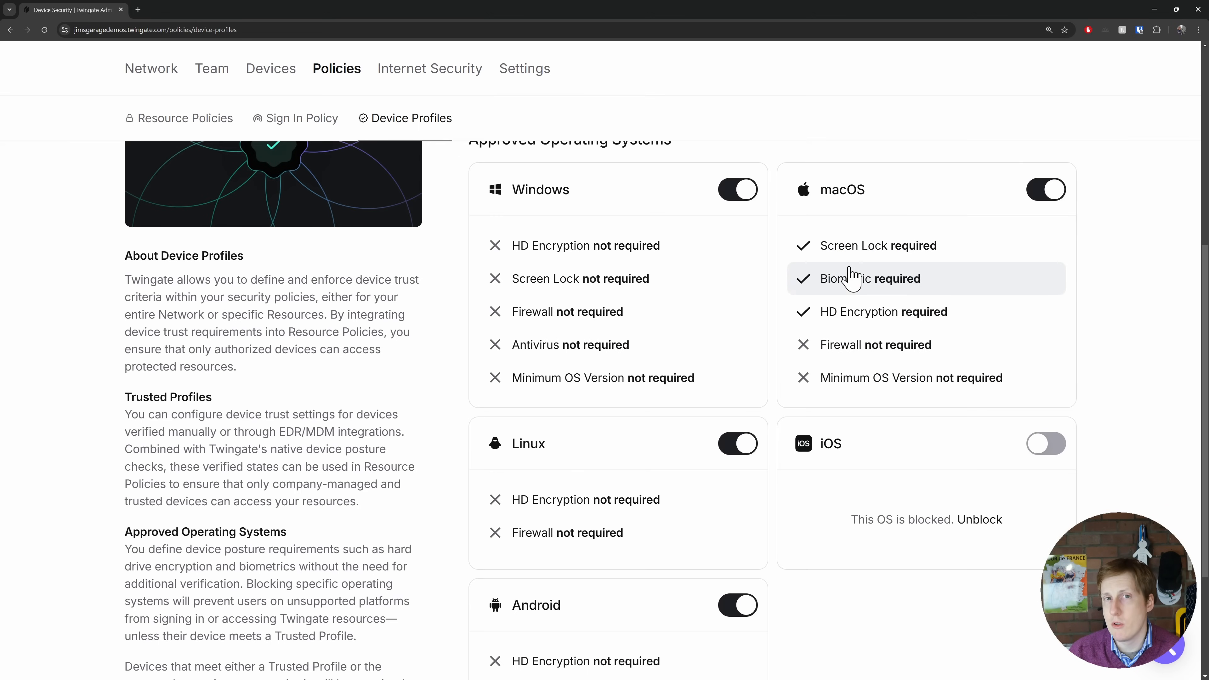
- Check the operating systems offered for trusted device profiles, and review the internet security pages on Secure DNS and client configuration
{"action": "left_click", "coordinate": [1068, 257]}
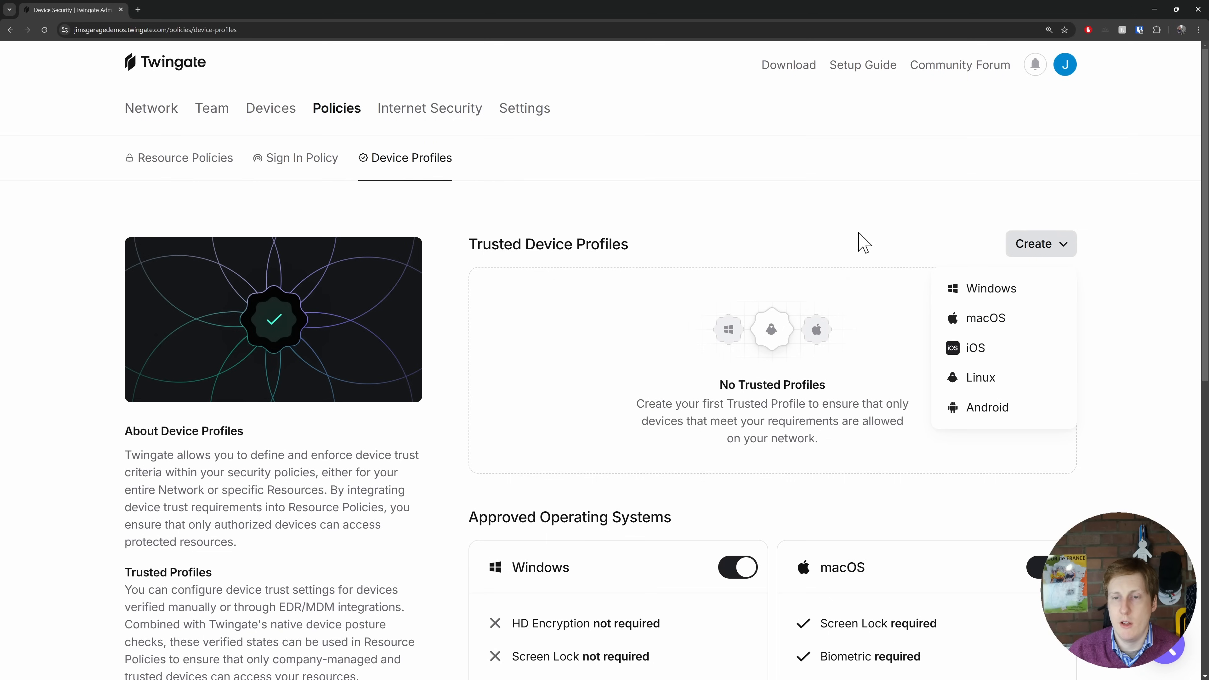
{"action": "left_click", "coordinate": [809, 233]}
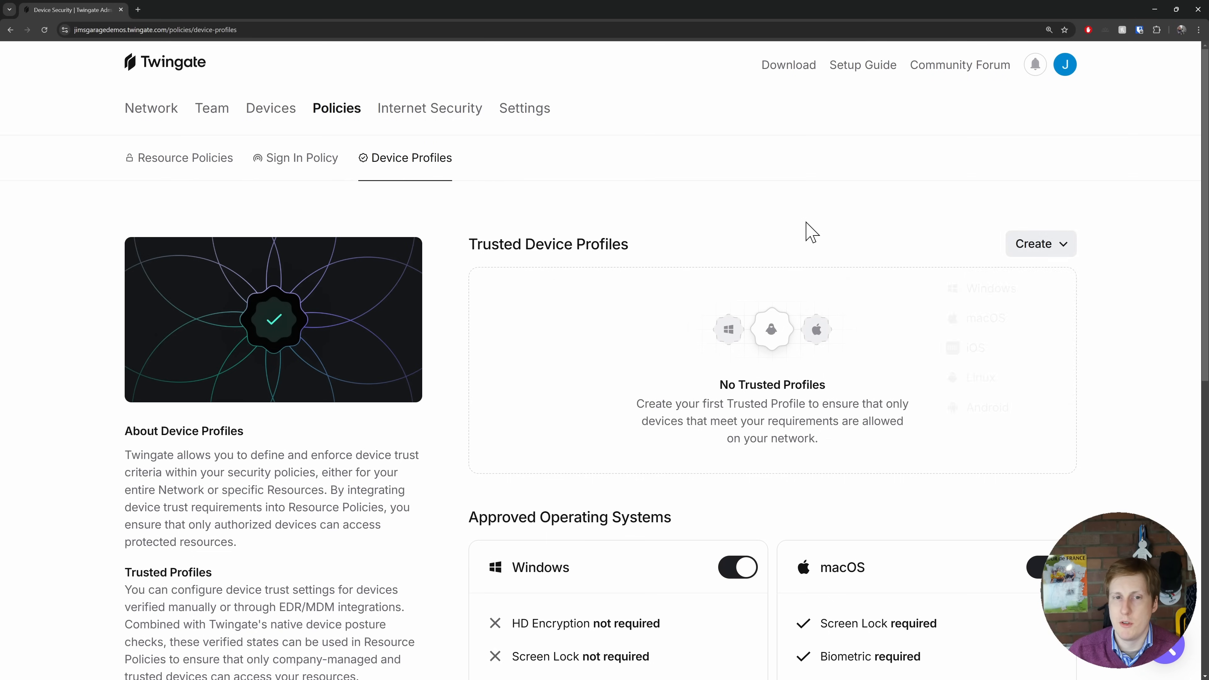
{"action": "left_click", "coordinate": [439, 125]}
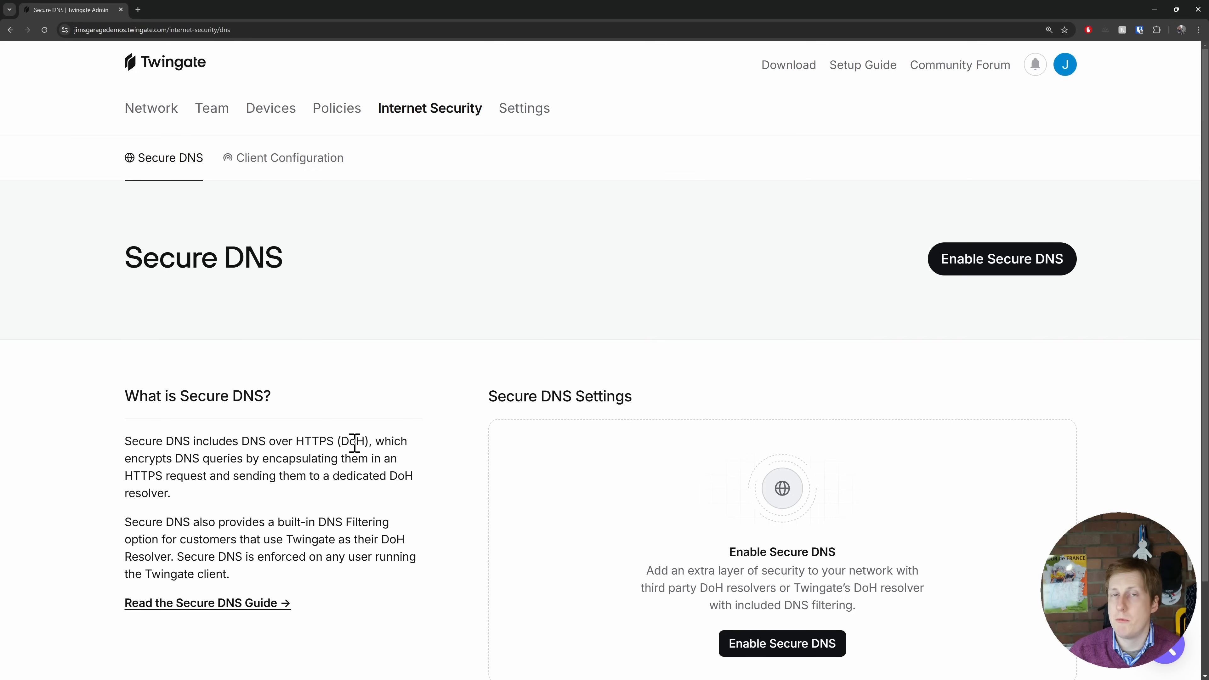
{"action": "left_click", "coordinate": [285, 161]}
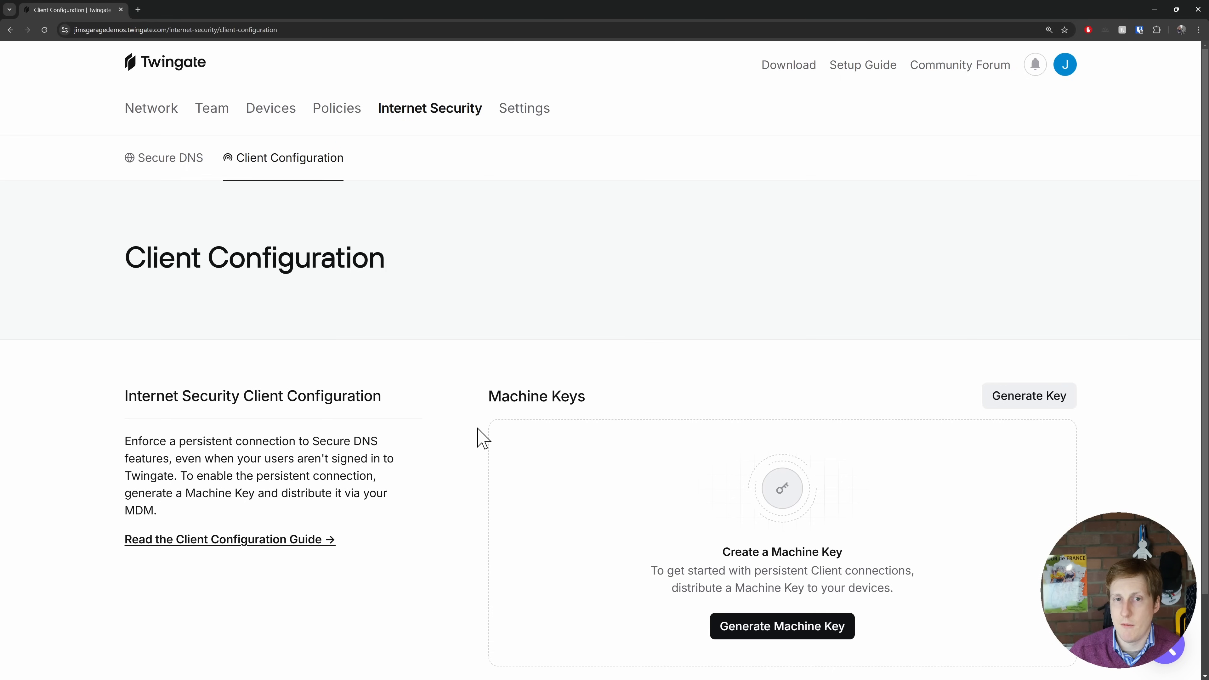
- Review the network's settings for general options, identity providers, device integrations, access requests, reports and API tokens
{"action": "left_click", "coordinate": [525, 115]}
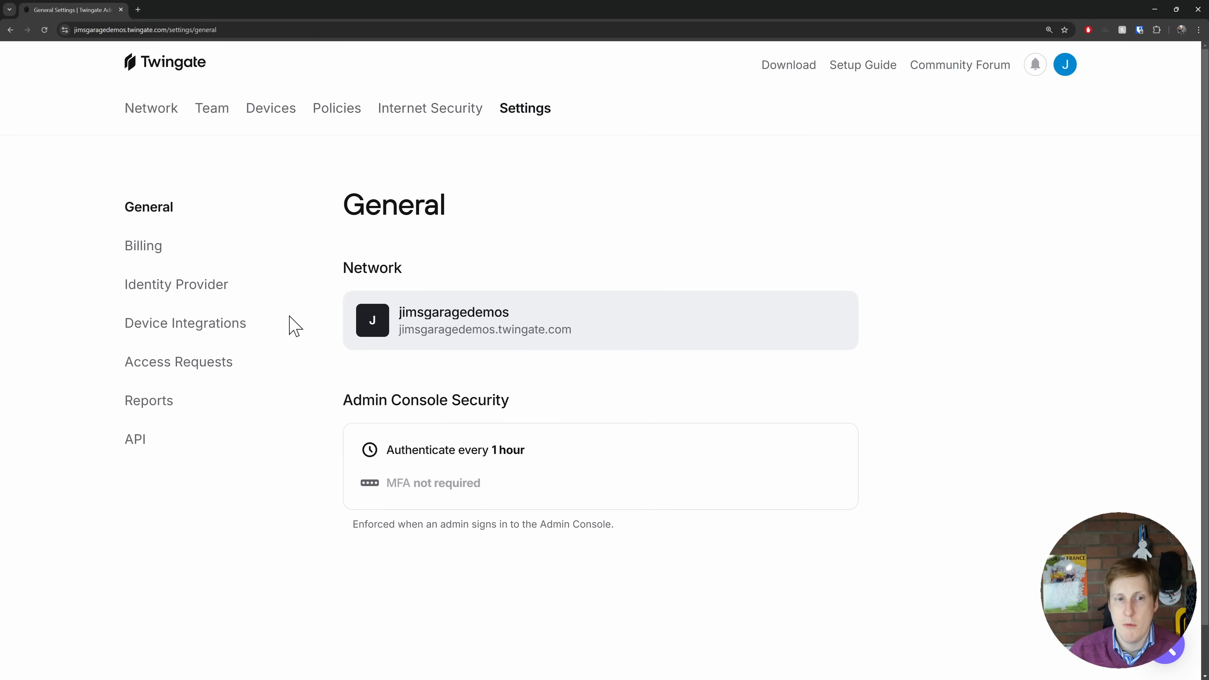
{"action": "left_click", "coordinate": [196, 290]}
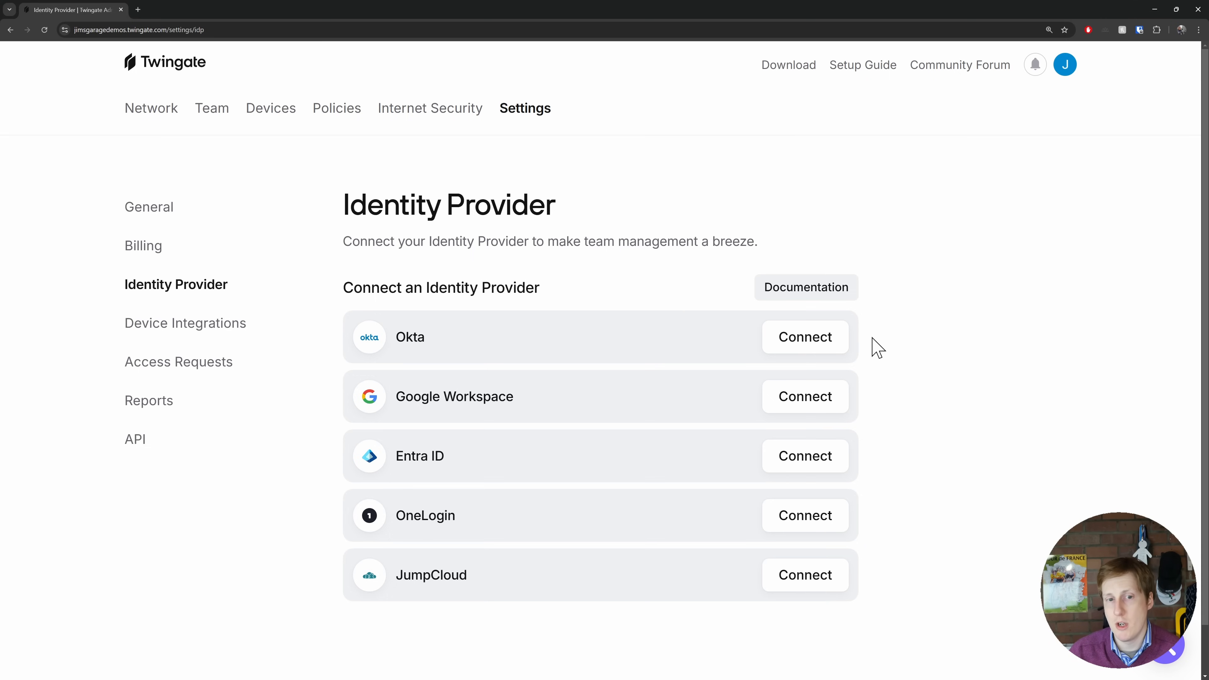
{"action": "left_click", "coordinate": [214, 323]}
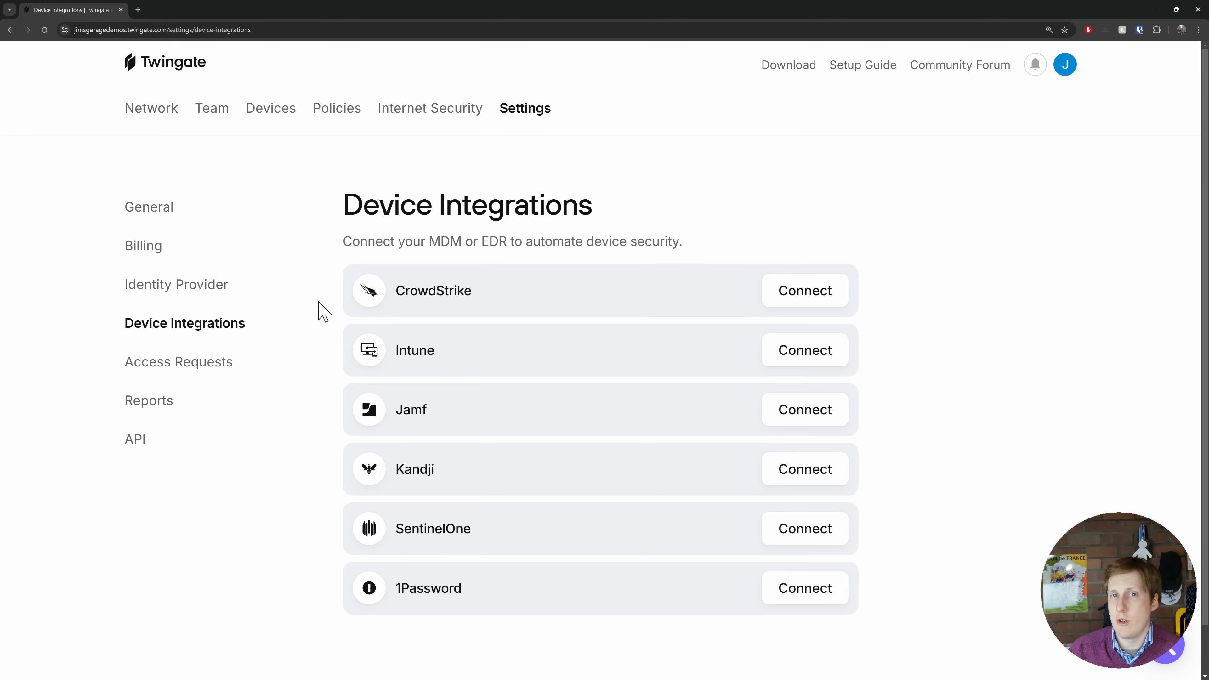
{"action": "left_click", "coordinate": [224, 361]}
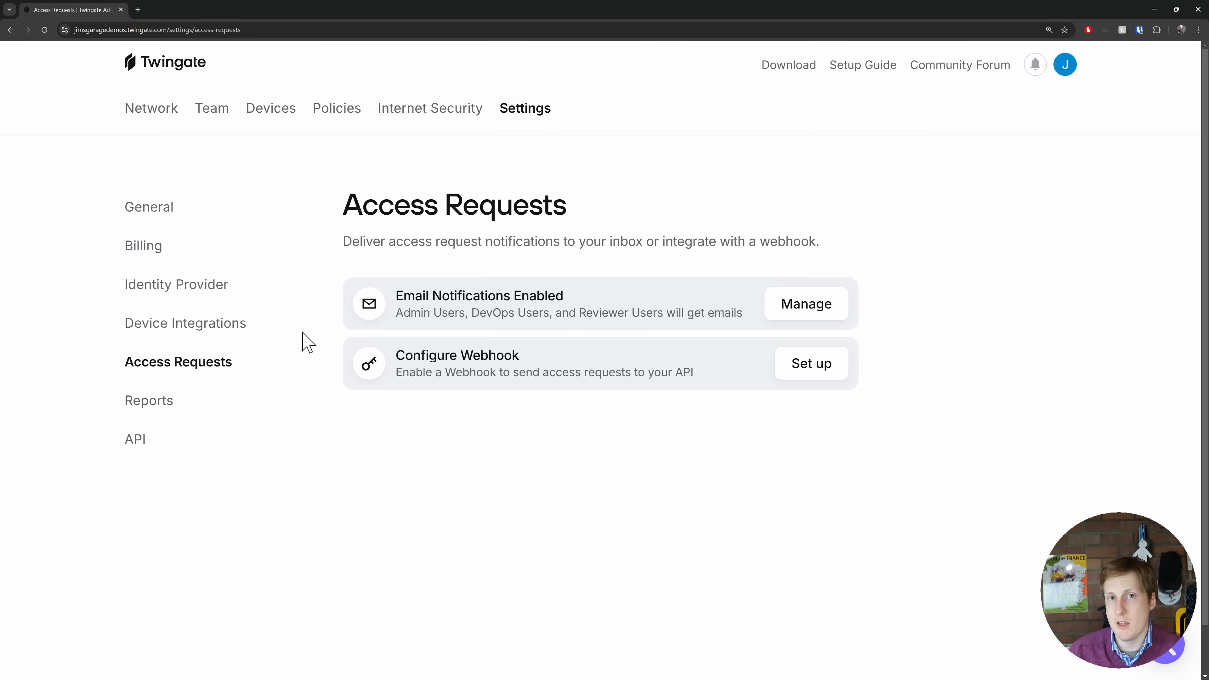
{"action": "left_click", "coordinate": [299, 400]}
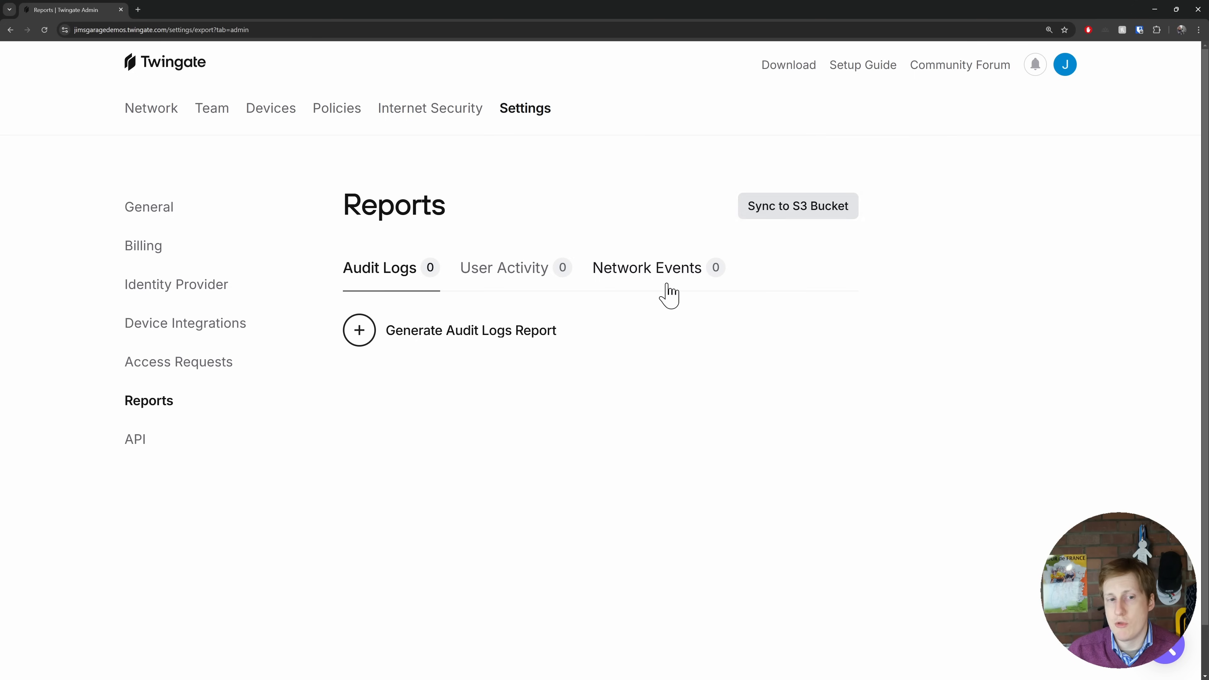
{"action": "left_click", "coordinate": [141, 443]}
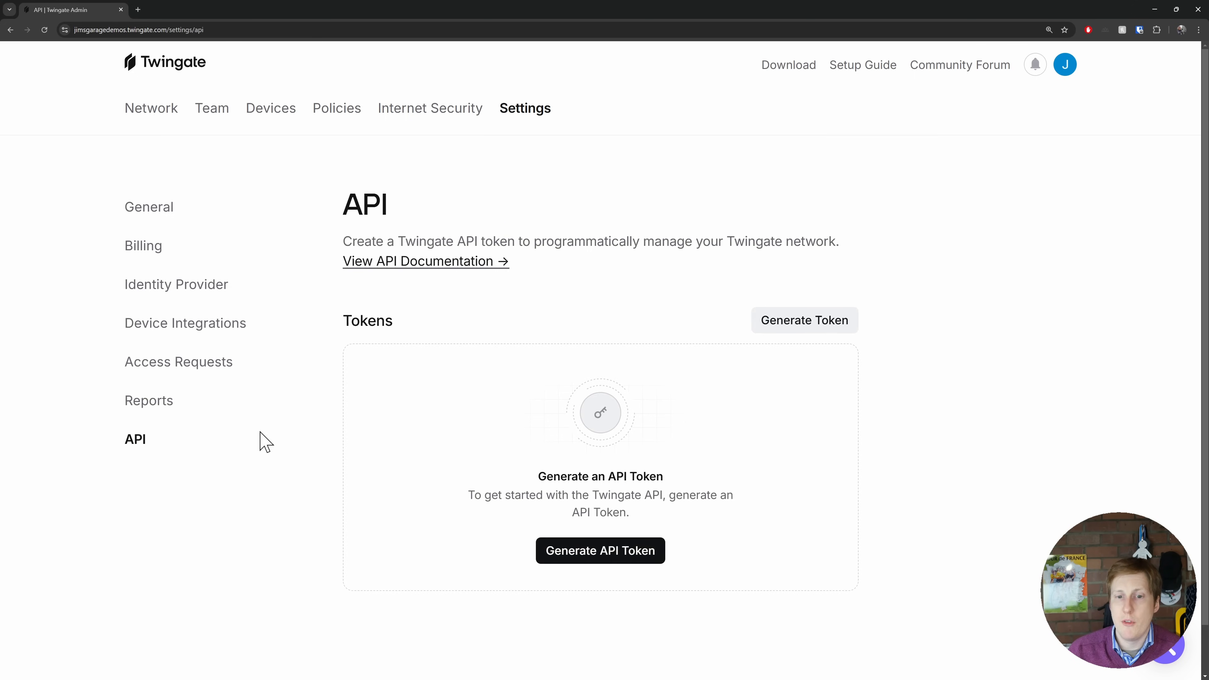